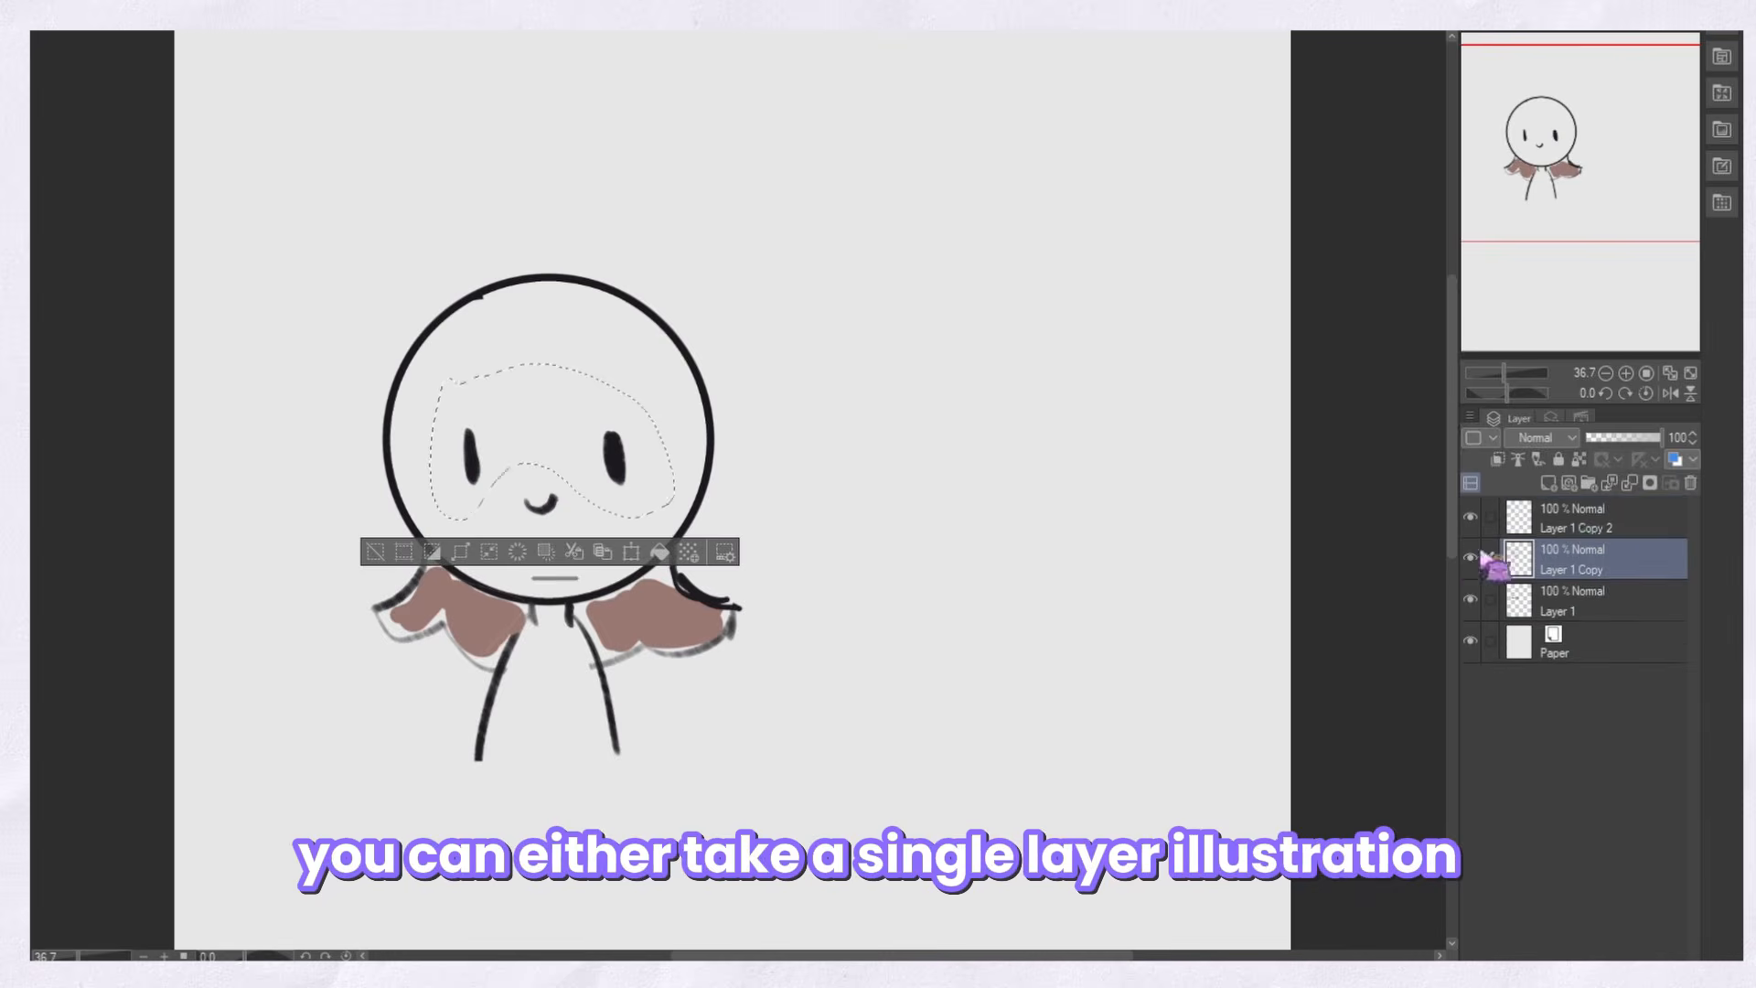
Try splitting the single-layer character by pasting the selected face area onto its own layer, deselecting, and toggling the layers' visibility
key("ctrl+v")
left_click(1563, 600)
key("ctrl+d")
left_click_drag(1470, 600, 1475, 516)
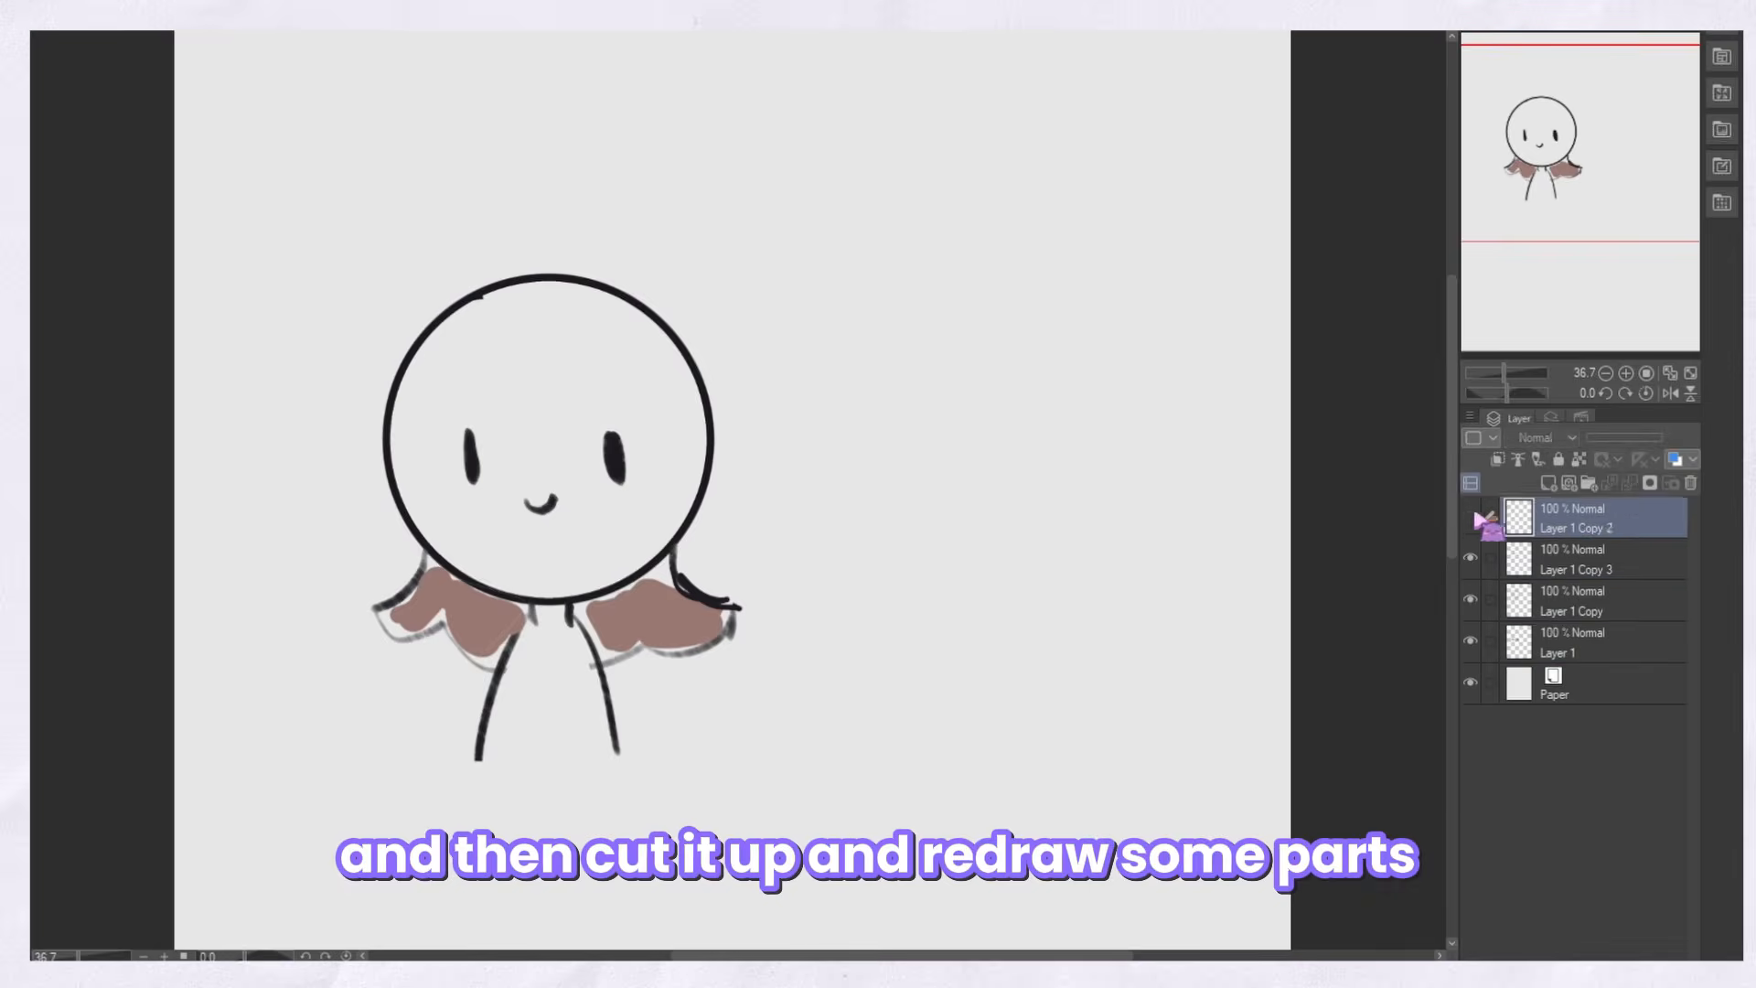
key("ctrl+z")
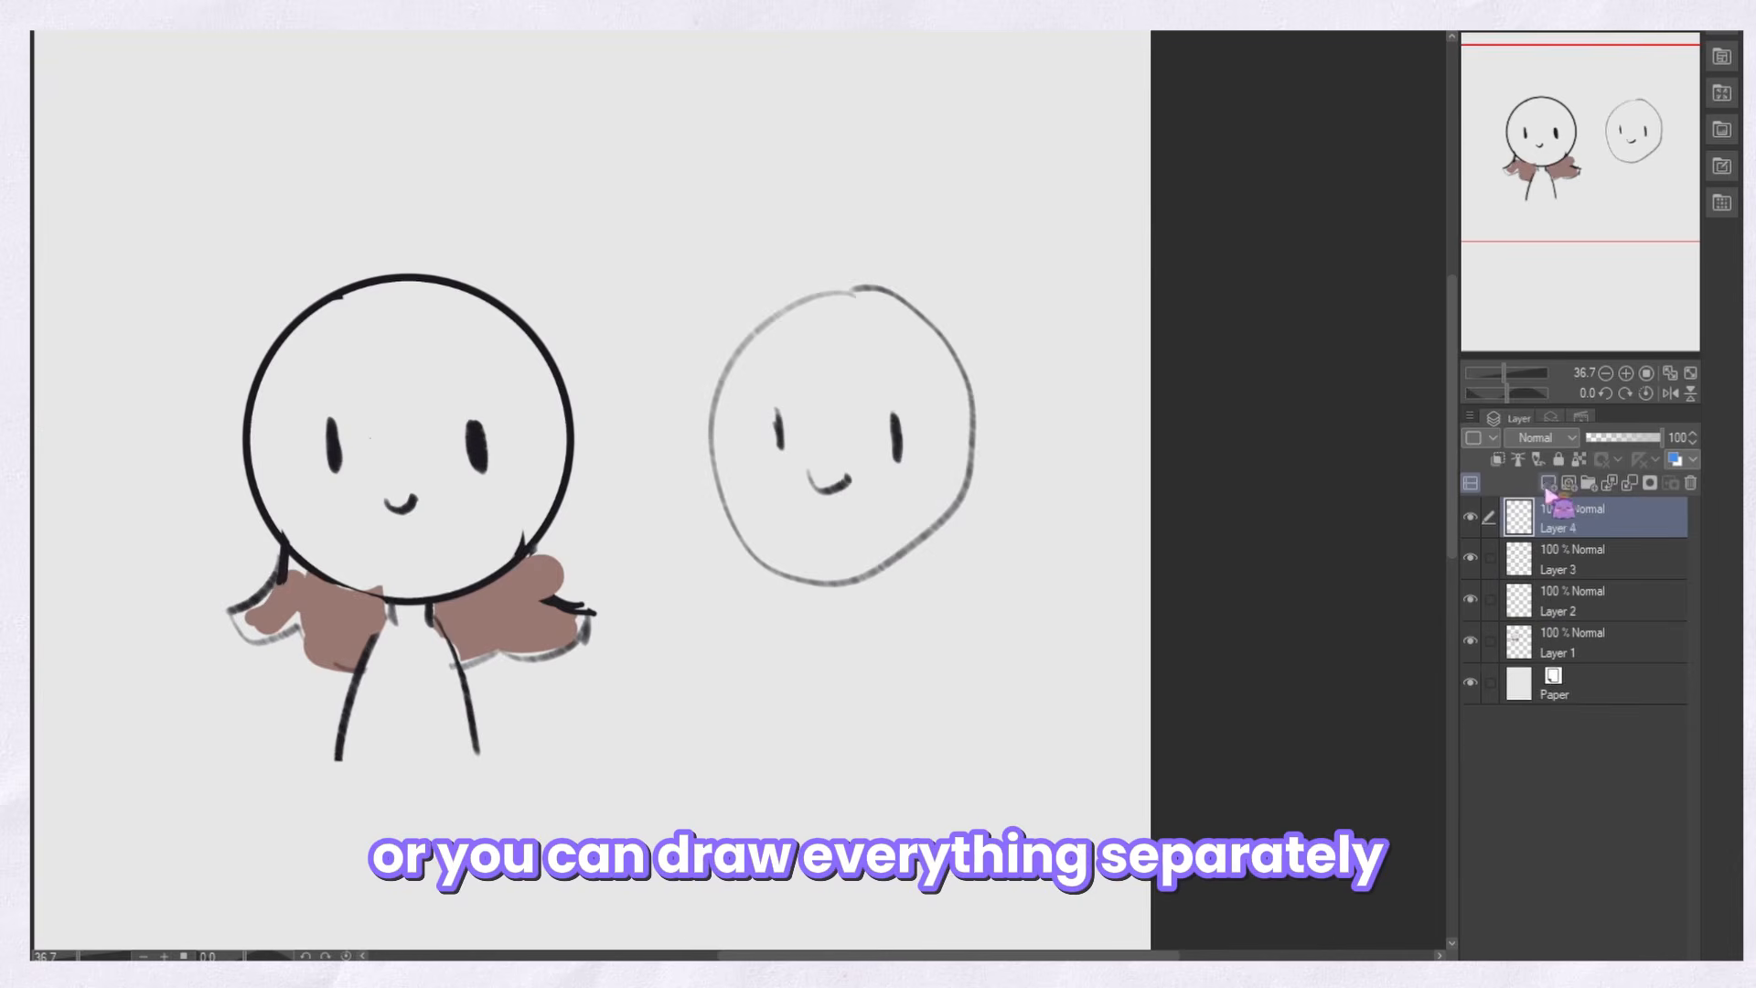
Draw the neck and two body lines beneath the second head on the separate new layer
left_click_drag(820, 590, 821, 604)
left_click_drag(858, 578, 917, 713)
left_click_drag(814, 603, 790, 722)
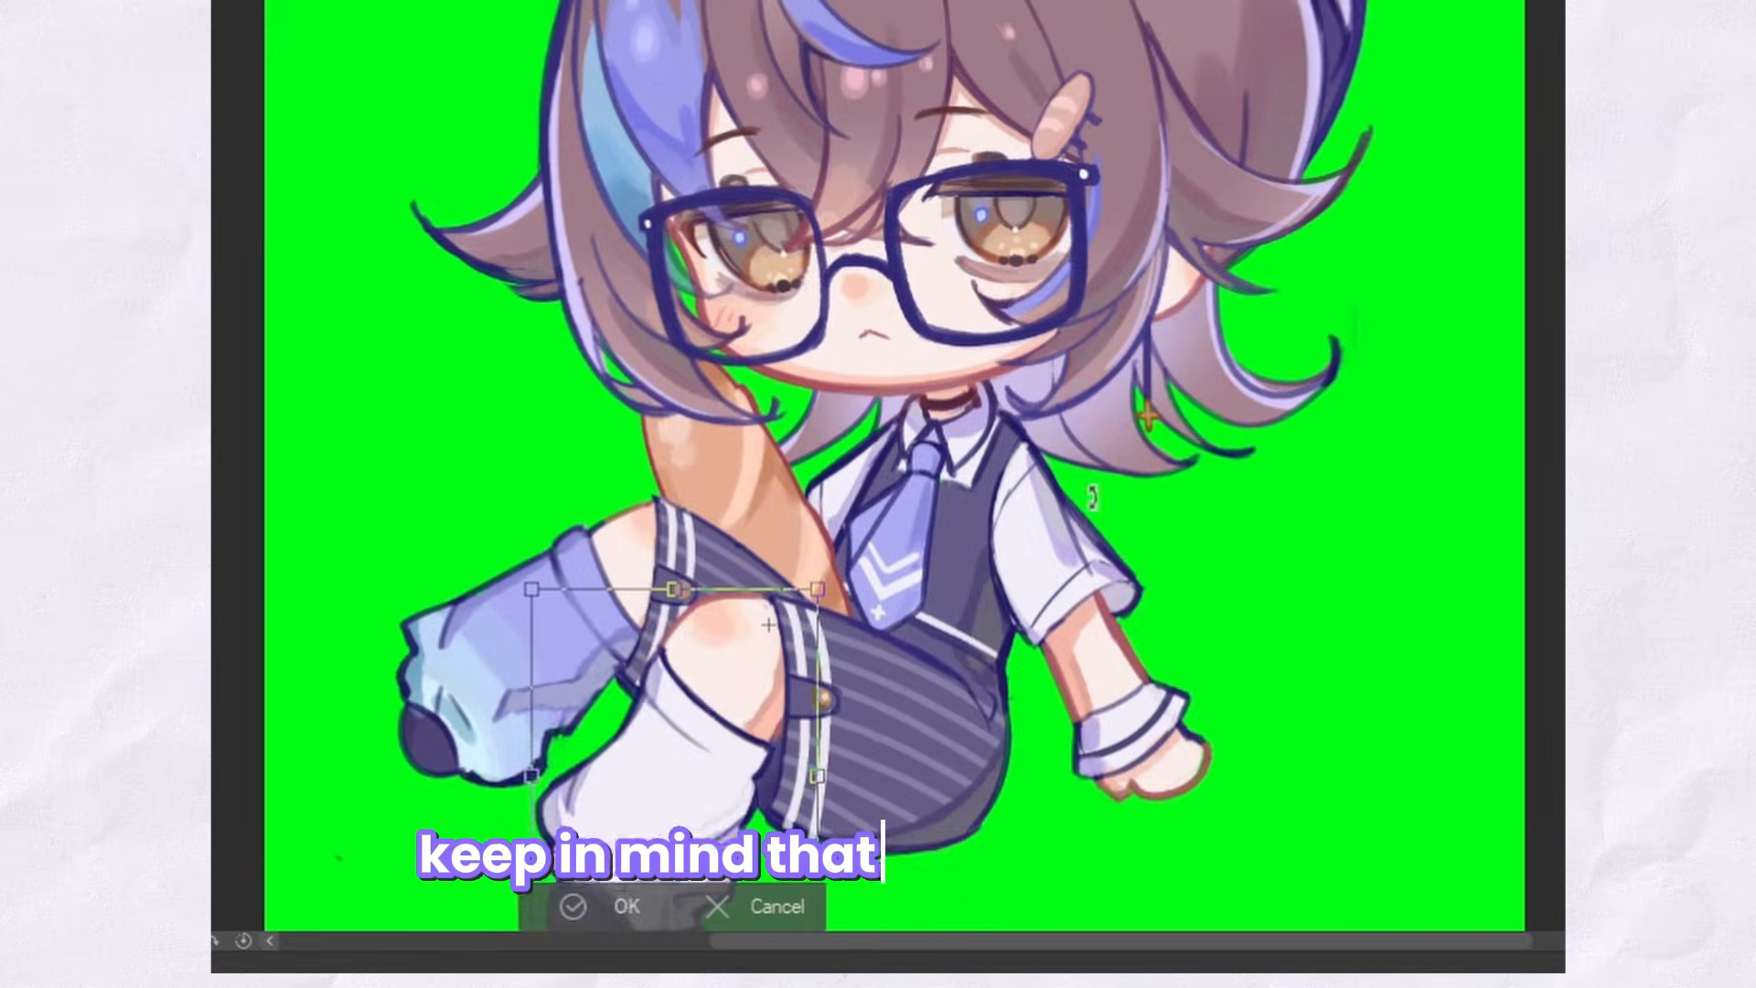
left_click_drag(1093, 496, 943, 681)
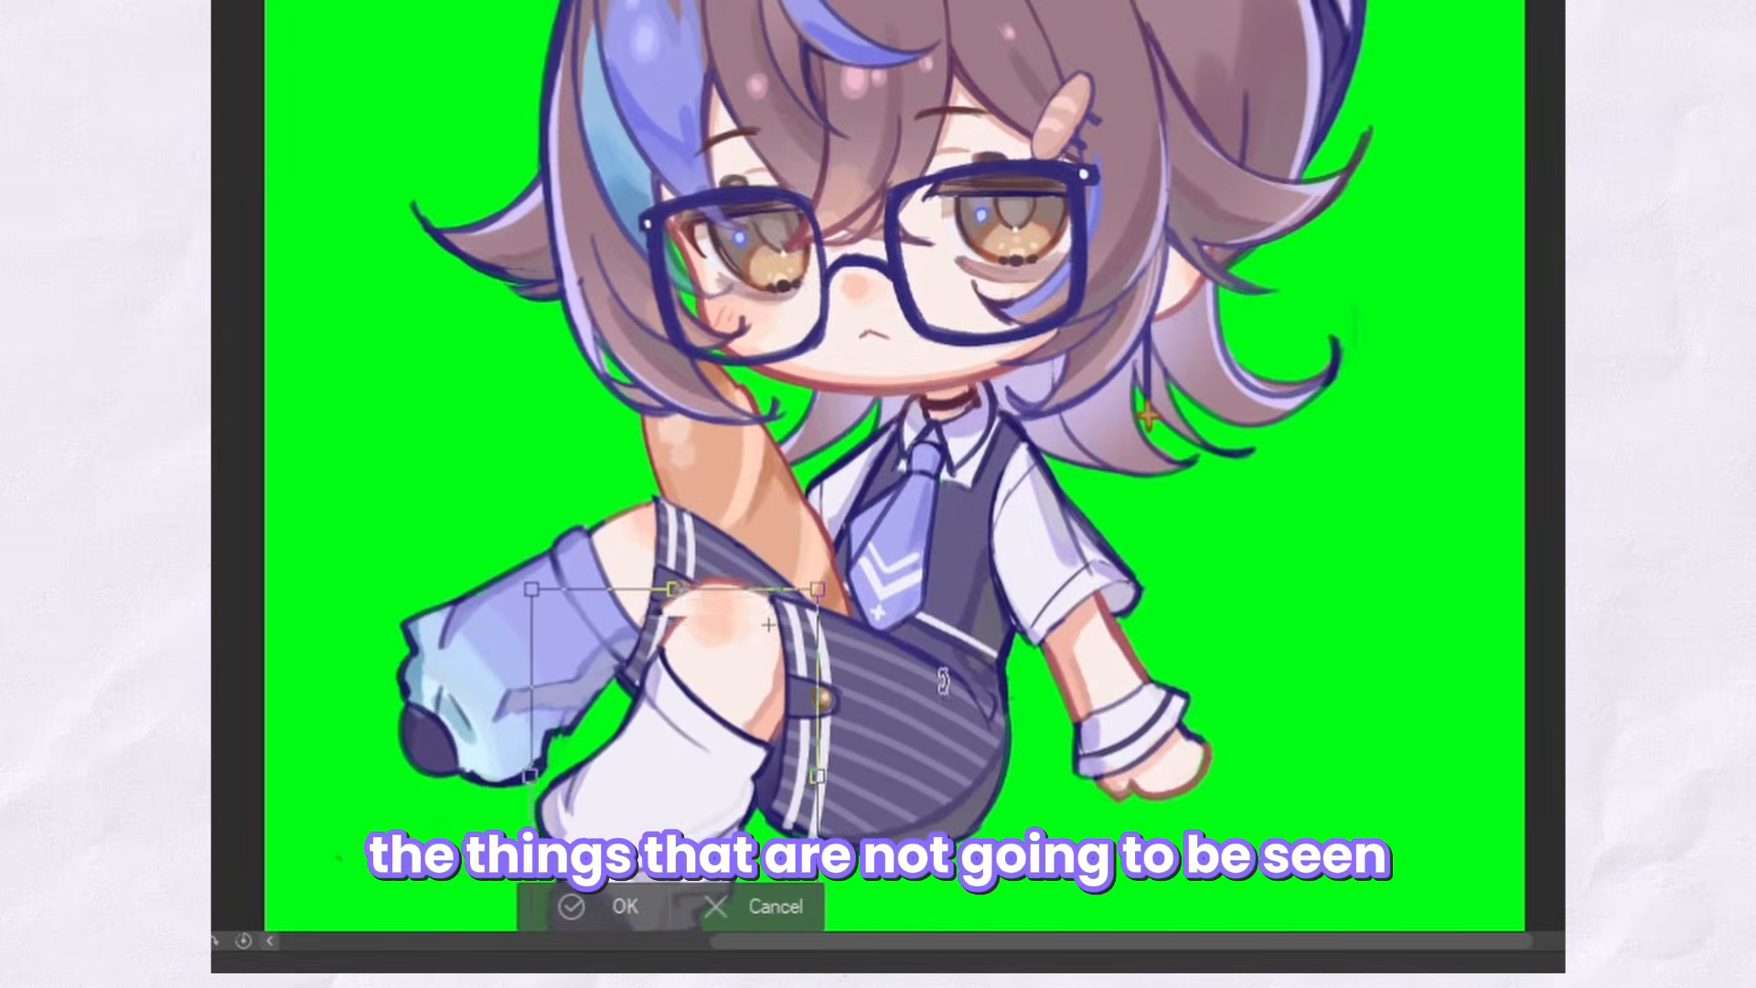
left_click(752, 909)
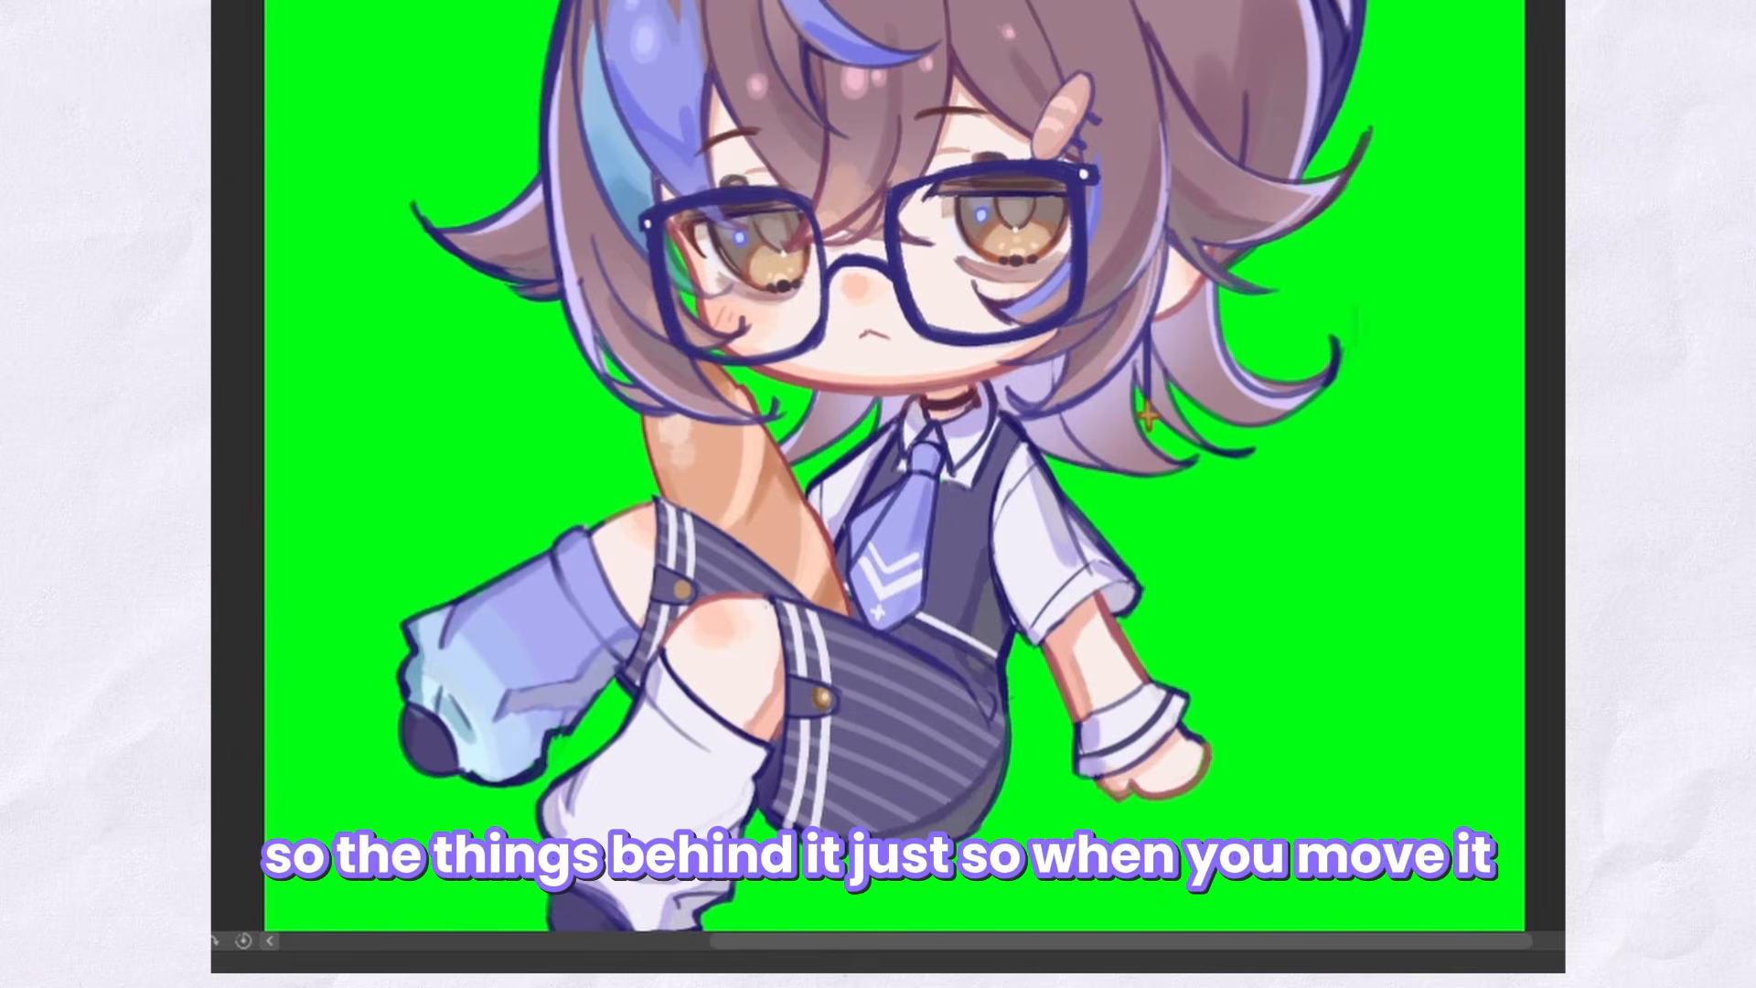
key("ctrl+t")
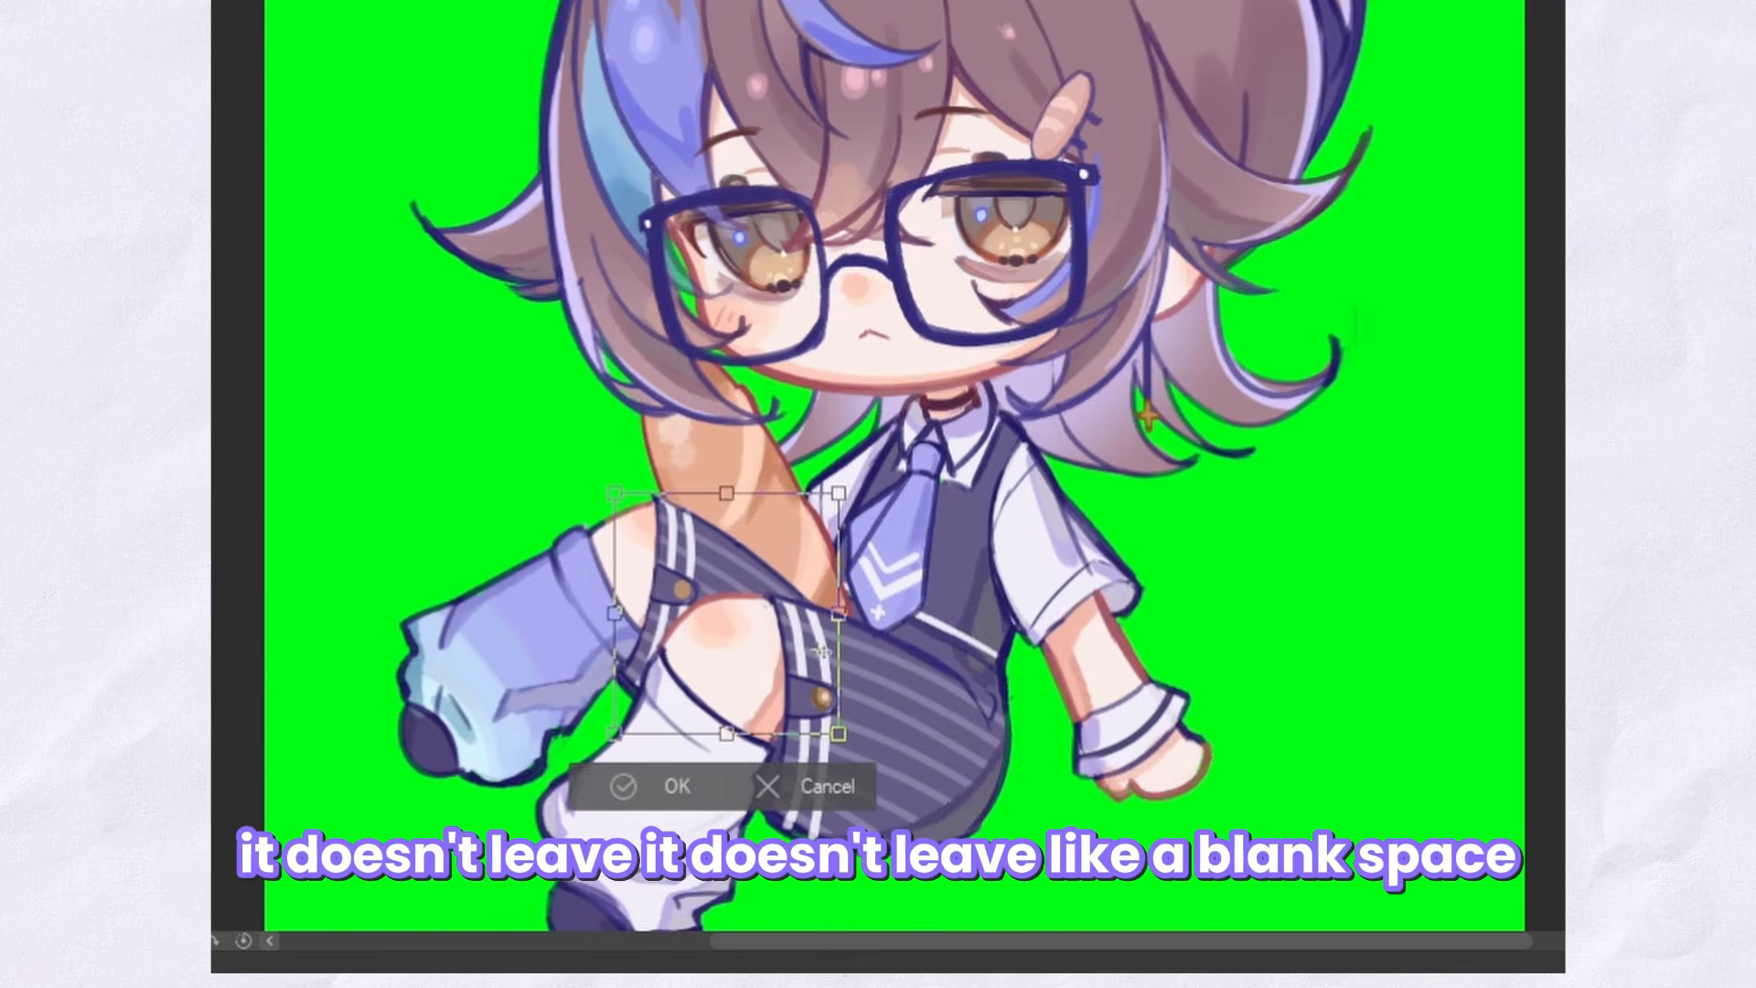
mouse_move(1105, 442)
left_mouse_down()
mouse_move(1144, 482)
mouse_move(1087, 464)
left_mouse_up()
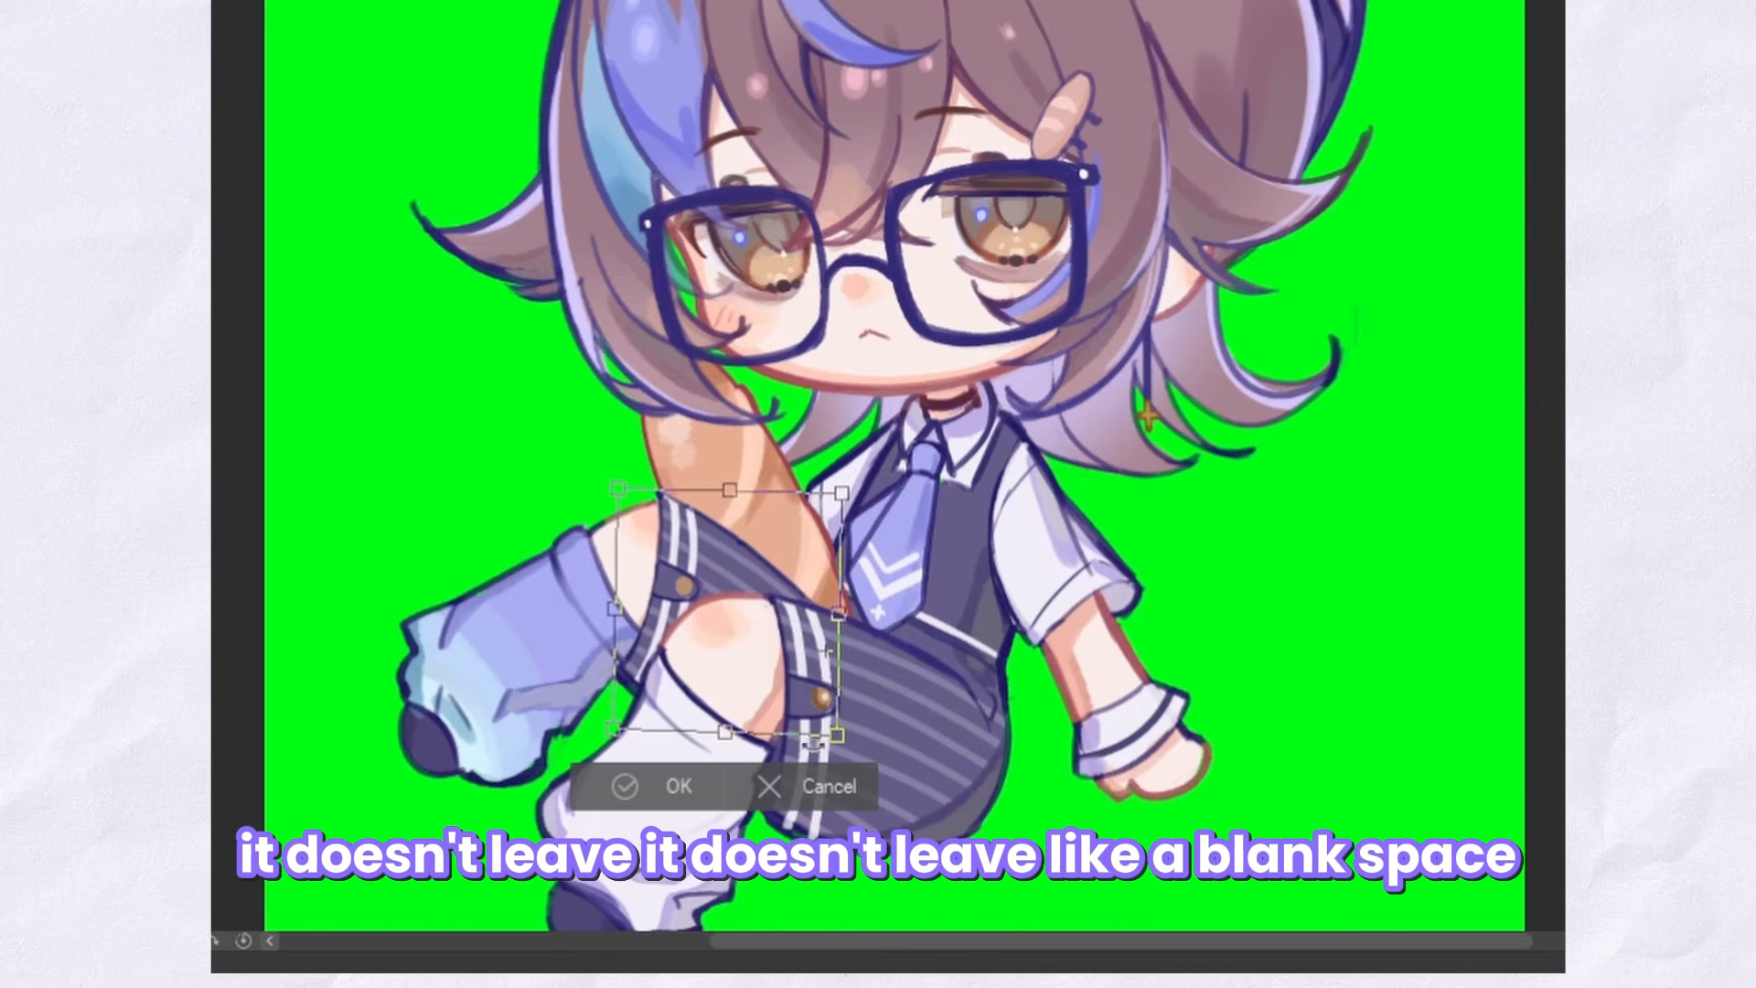
left_click(821, 779)
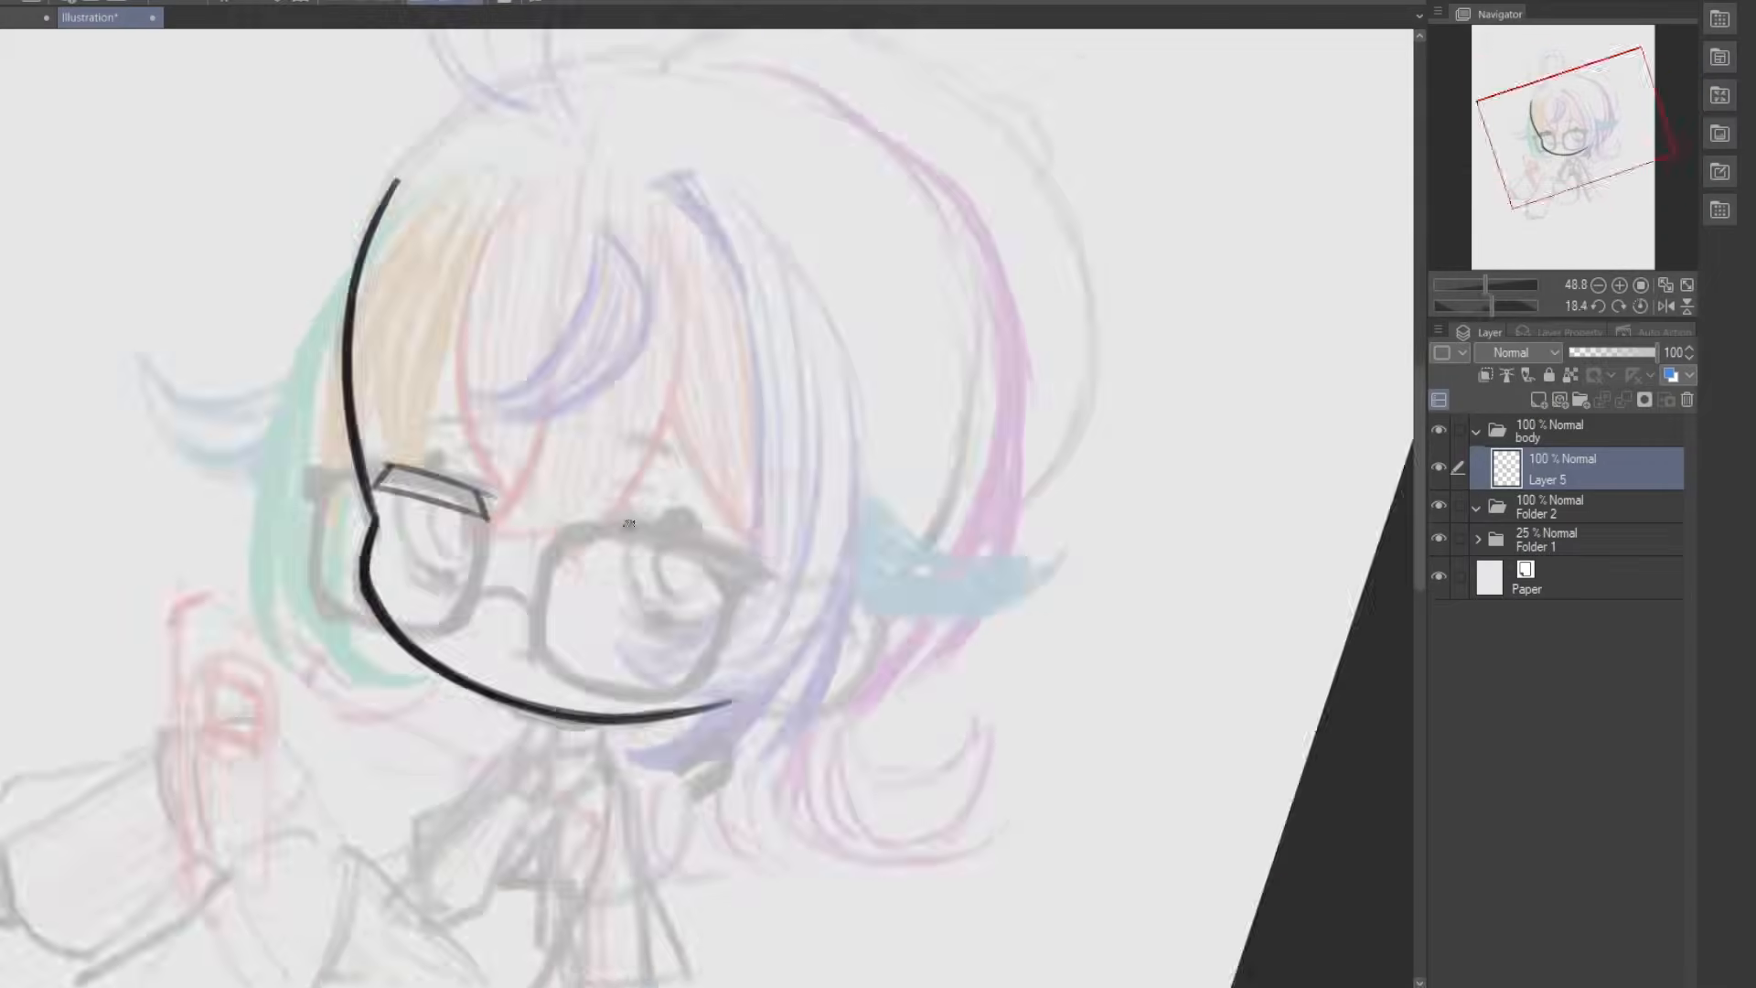
Ink the chibi's ear, eyes, eyebrows, mouth, shirt, tie and arm over the sketch on Layer 5
left_click_drag(799, 723, 829, 718)
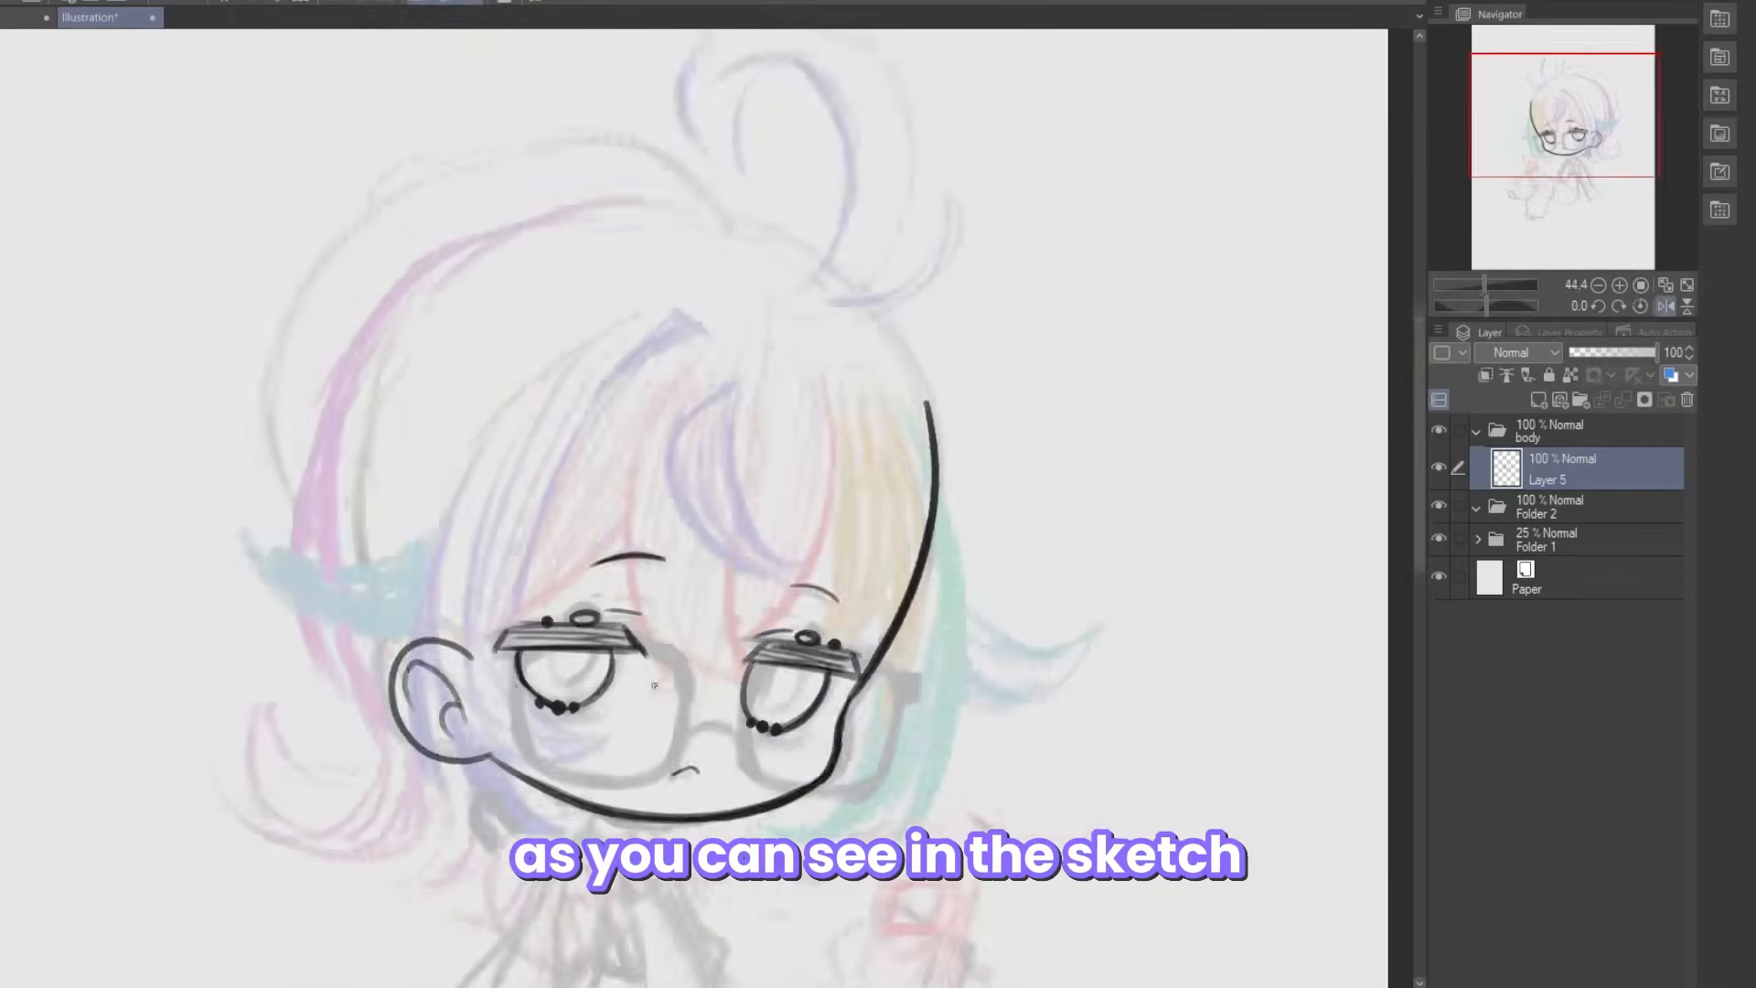
scroll(868, 452, "down", 2)
key("h")
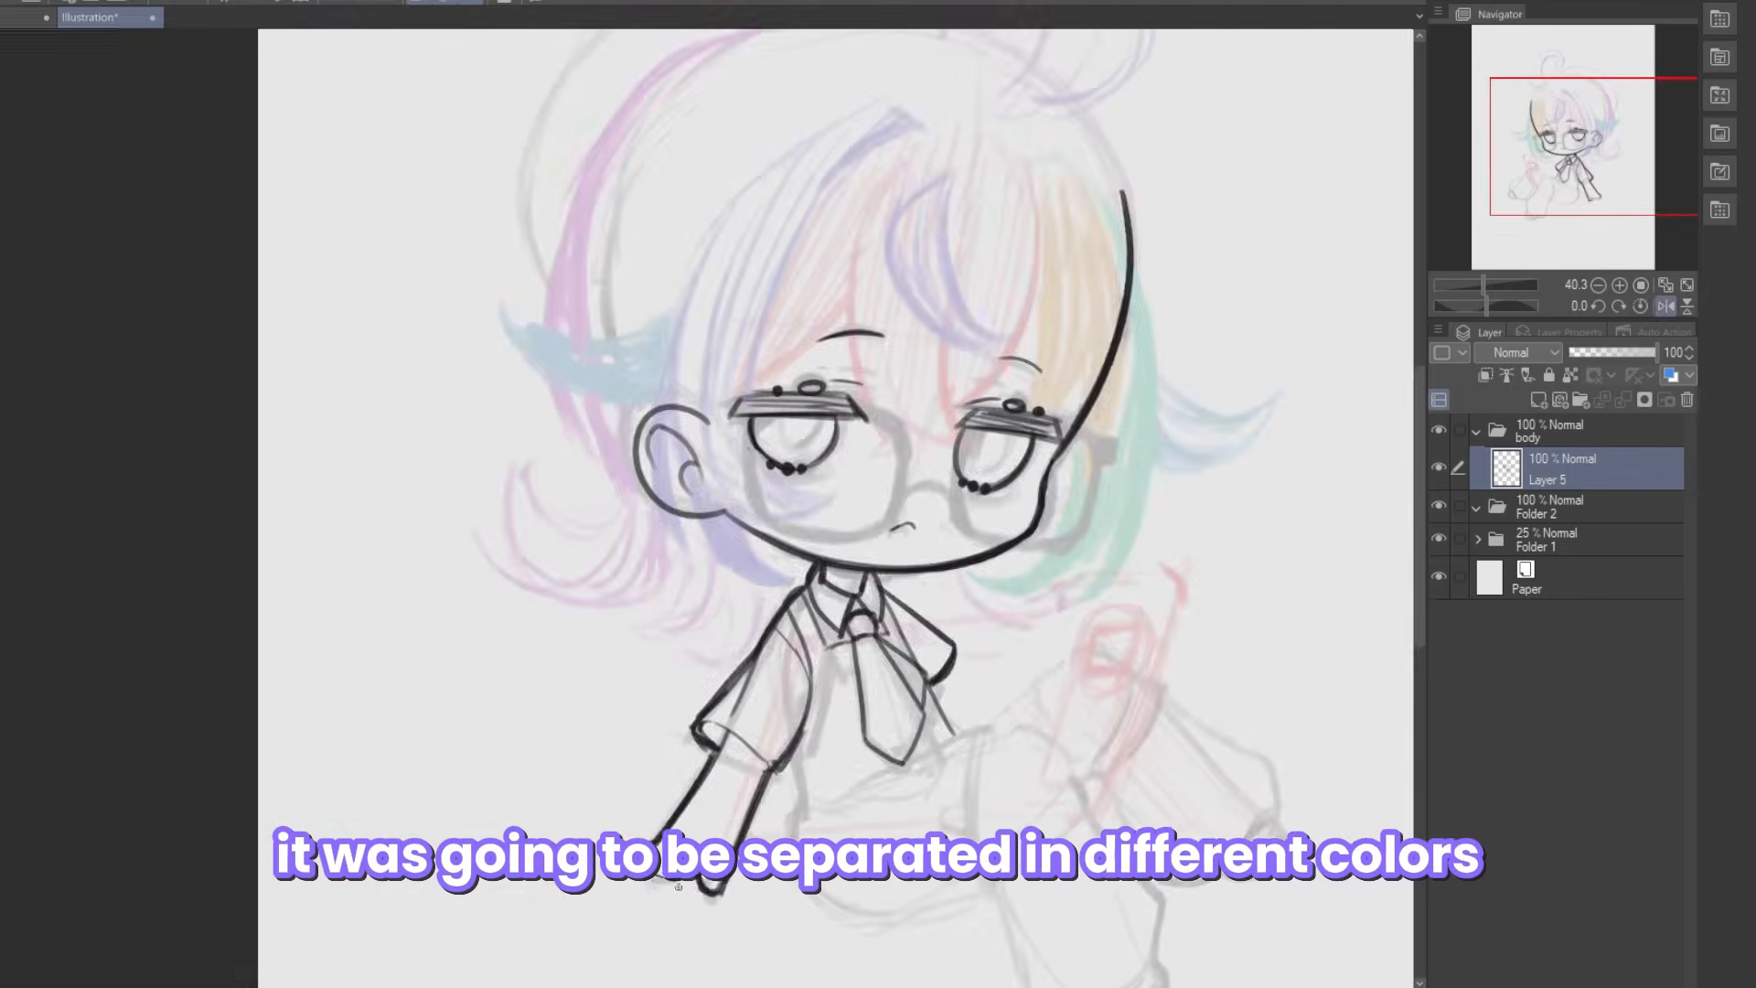
key("h")
left_click_drag(286, 667, 365, 624)
key("h")
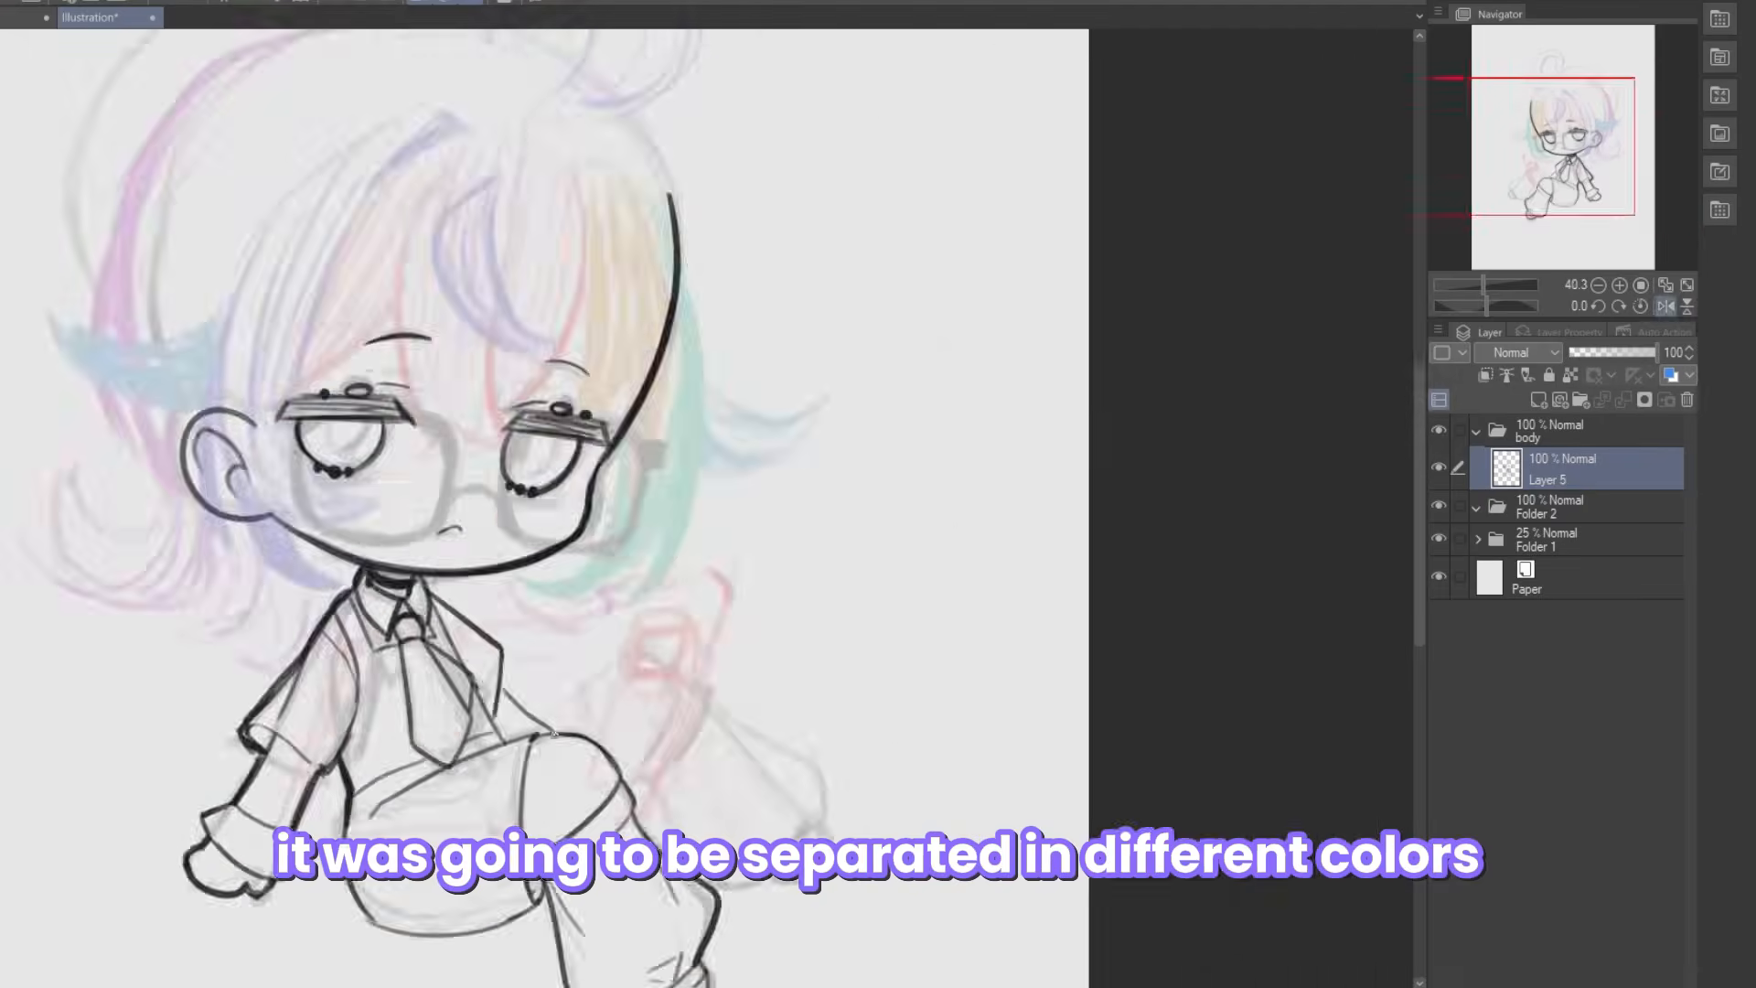
Ink the folded legs, socks and feet and outline the top of the head on Layer 5
key("h")
scroll(607, 619, "down", 1)
scroll(607, 619, "down", 1)
left_click_drag(607, 189, 996, 266)
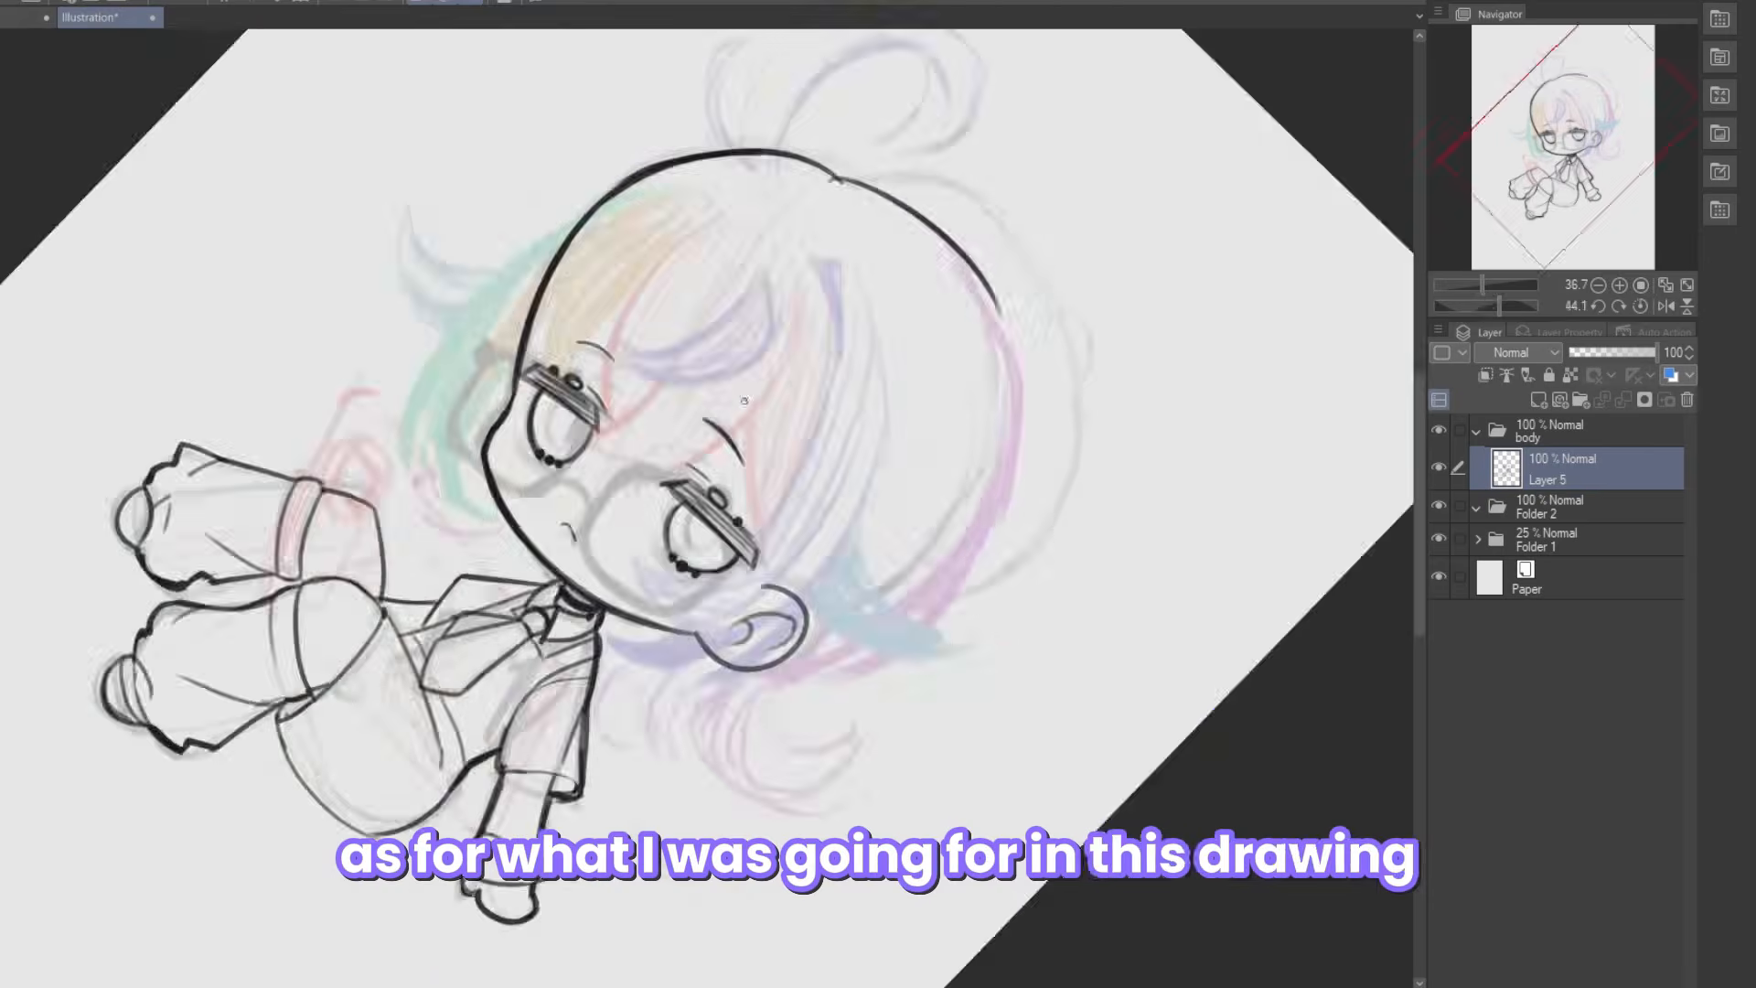
Add a new layer, lower the sketch folder's opacity to 14%, and complete the head outline and under-eye lines on Layer 5
left_click(1595, 353)
left_click(1538, 400)
left_click(1547, 512)
scroll(705, 443, "down", 2)
key("h")
left_click(1579, 583)
left_click(1581, 353)
left_click(1548, 512)
key("h")
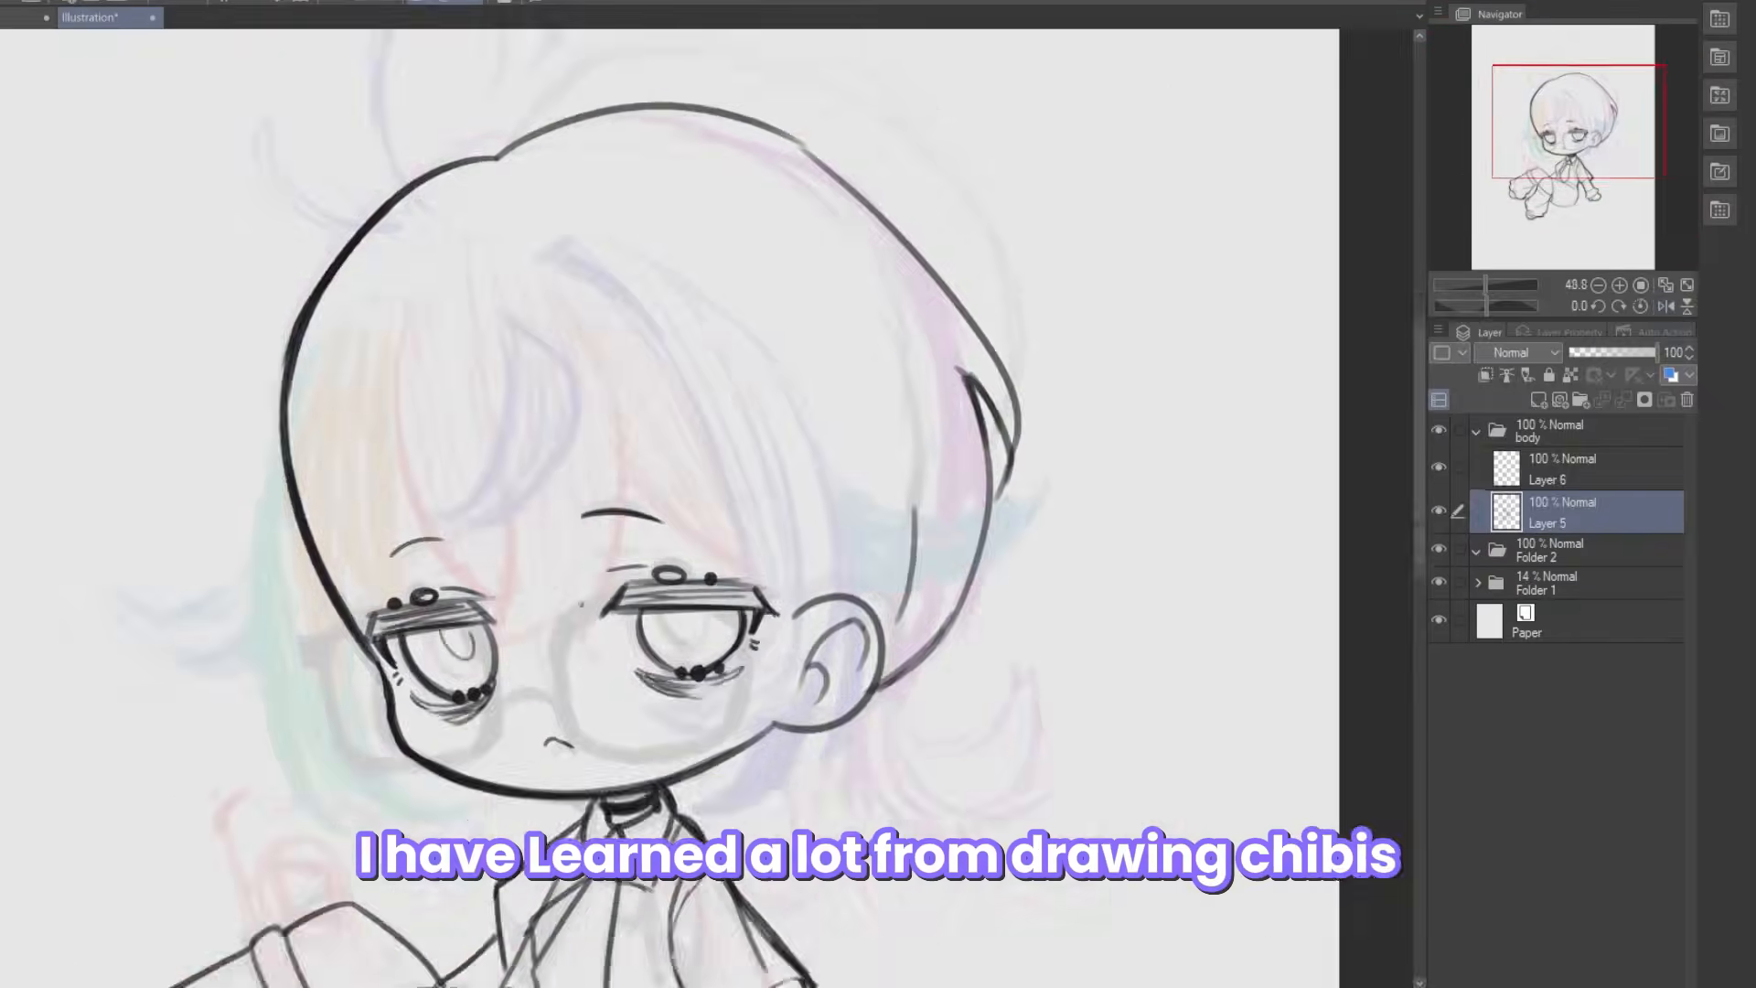
Draw the front bangs in red over the forehead on Layer 6
left_click(1548, 469)
key("h")
key("h")
left_click_drag(375, 335, 476, 604)
left_click_drag(466, 403, 477, 604)
left_click_drag(604, 371, 512, 631)
left_click_drag(562, 511, 466, 633)
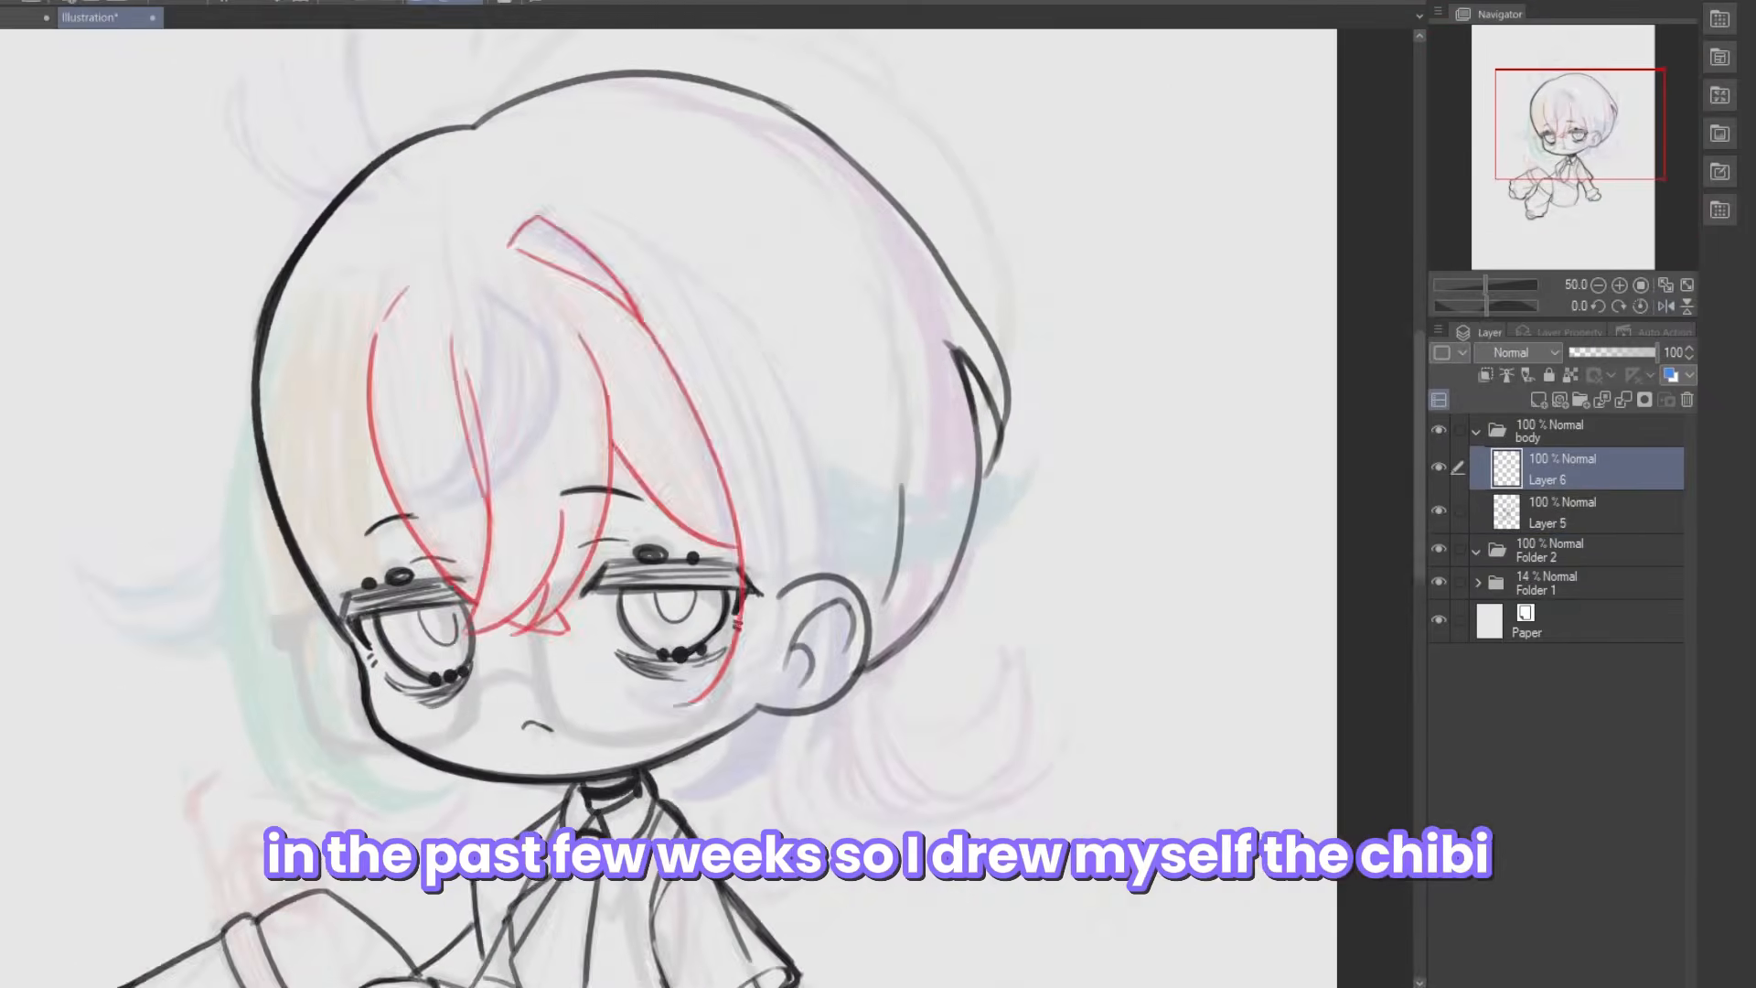
Draw the side hair locks, hair clip and outward hair flick in red on Layer 6
scroll(695, 439, "down", 1)
key("h")
key("h")
key("h")
key("h")
scroll(925, 498, "up", 1)
key("h")
left_click_drag(1007, 533, 1134, 541)
left_click_drag(998, 622, 1138, 556)
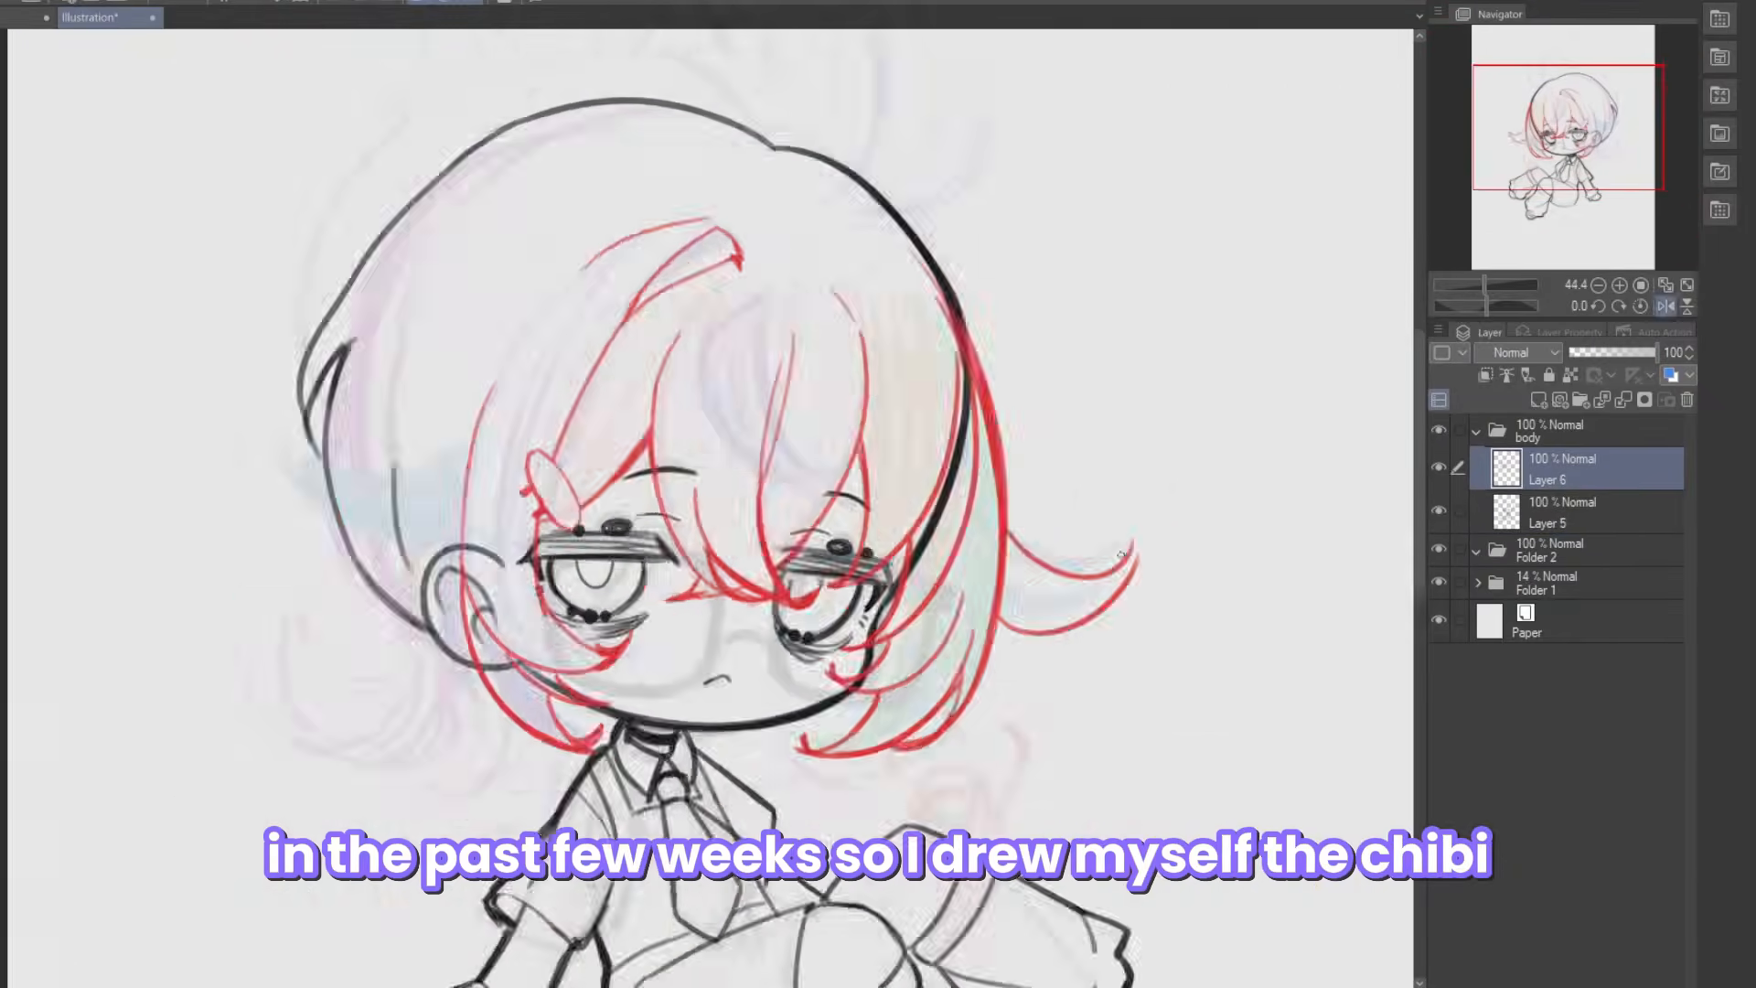
Draw the hair flick on the ear side, add a new layer, and refine the clothing lines on Layer 5
key("h")
left_click_drag(1082, 478, 942, 585)
scroll(695, 439, "down", 1)
key("h")
left_click(1538, 399)
left_click(1477, 594)
left_click(1548, 559)
left_click_drag(970, 649, 999, 671)
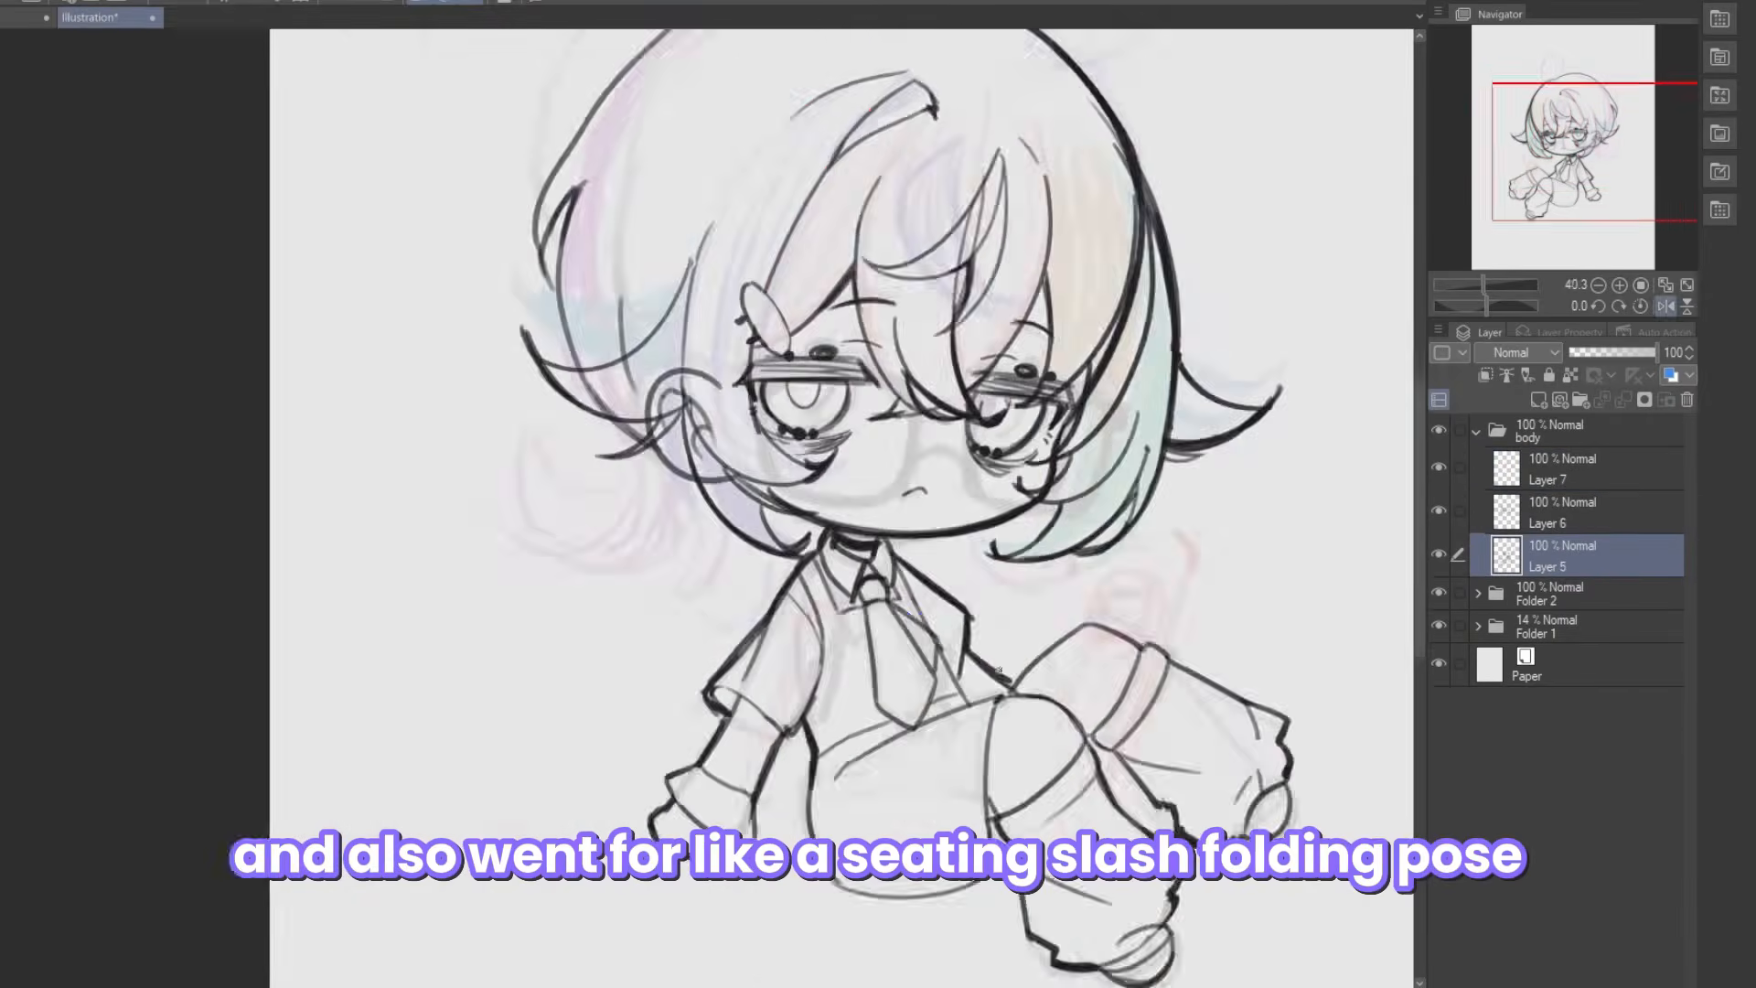
Name the line art layers body, front hair and hair 1, and draw and transform the curled top strand on a new layer
key("h")
key("h")
key("h")
type("bodyfront hairhair 1")
left_click(1538, 399)
key("ctrl+t")
key("Return")
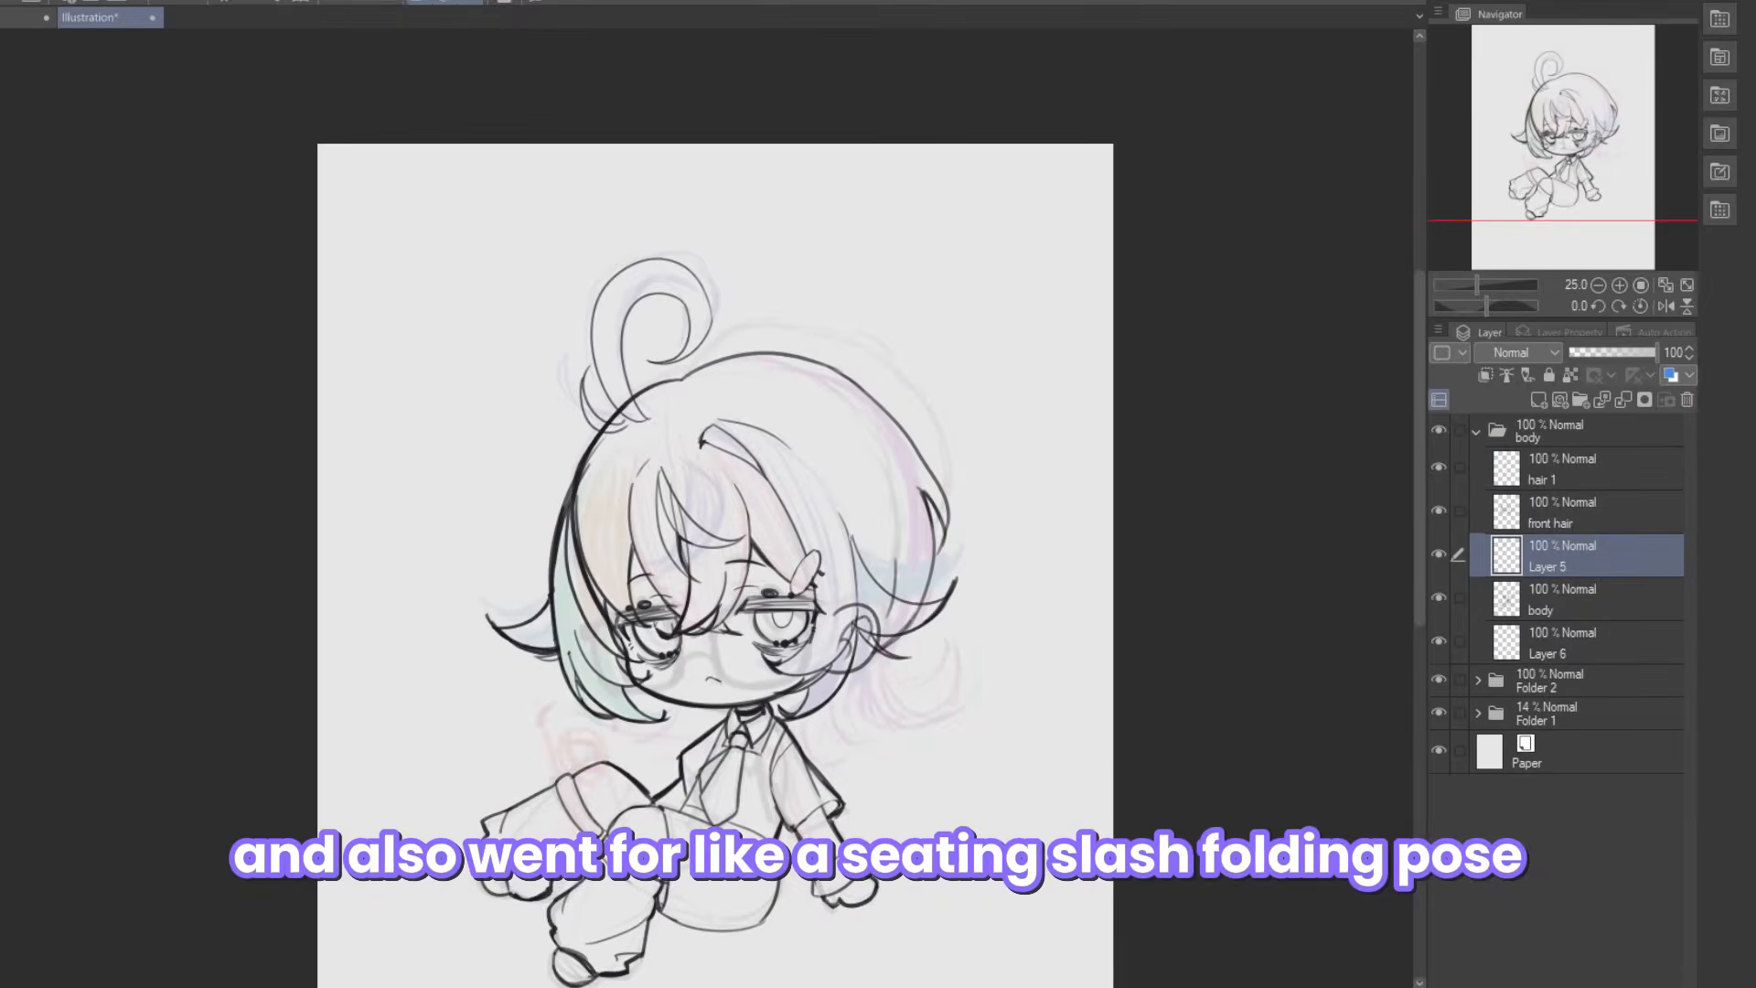
Rename the curled strand's layer as ahoge
double_click(1547, 567)
type("ahoge")
key("Return")
Draw the flared back hair locks behind the neck on Layer 6
scroll(750, 351, "up", 2)
left_click(1547, 653)
scroll(695, 439, "down", 1)
left_click_drag(859, 612, 817, 757)
key("h")
key("h")
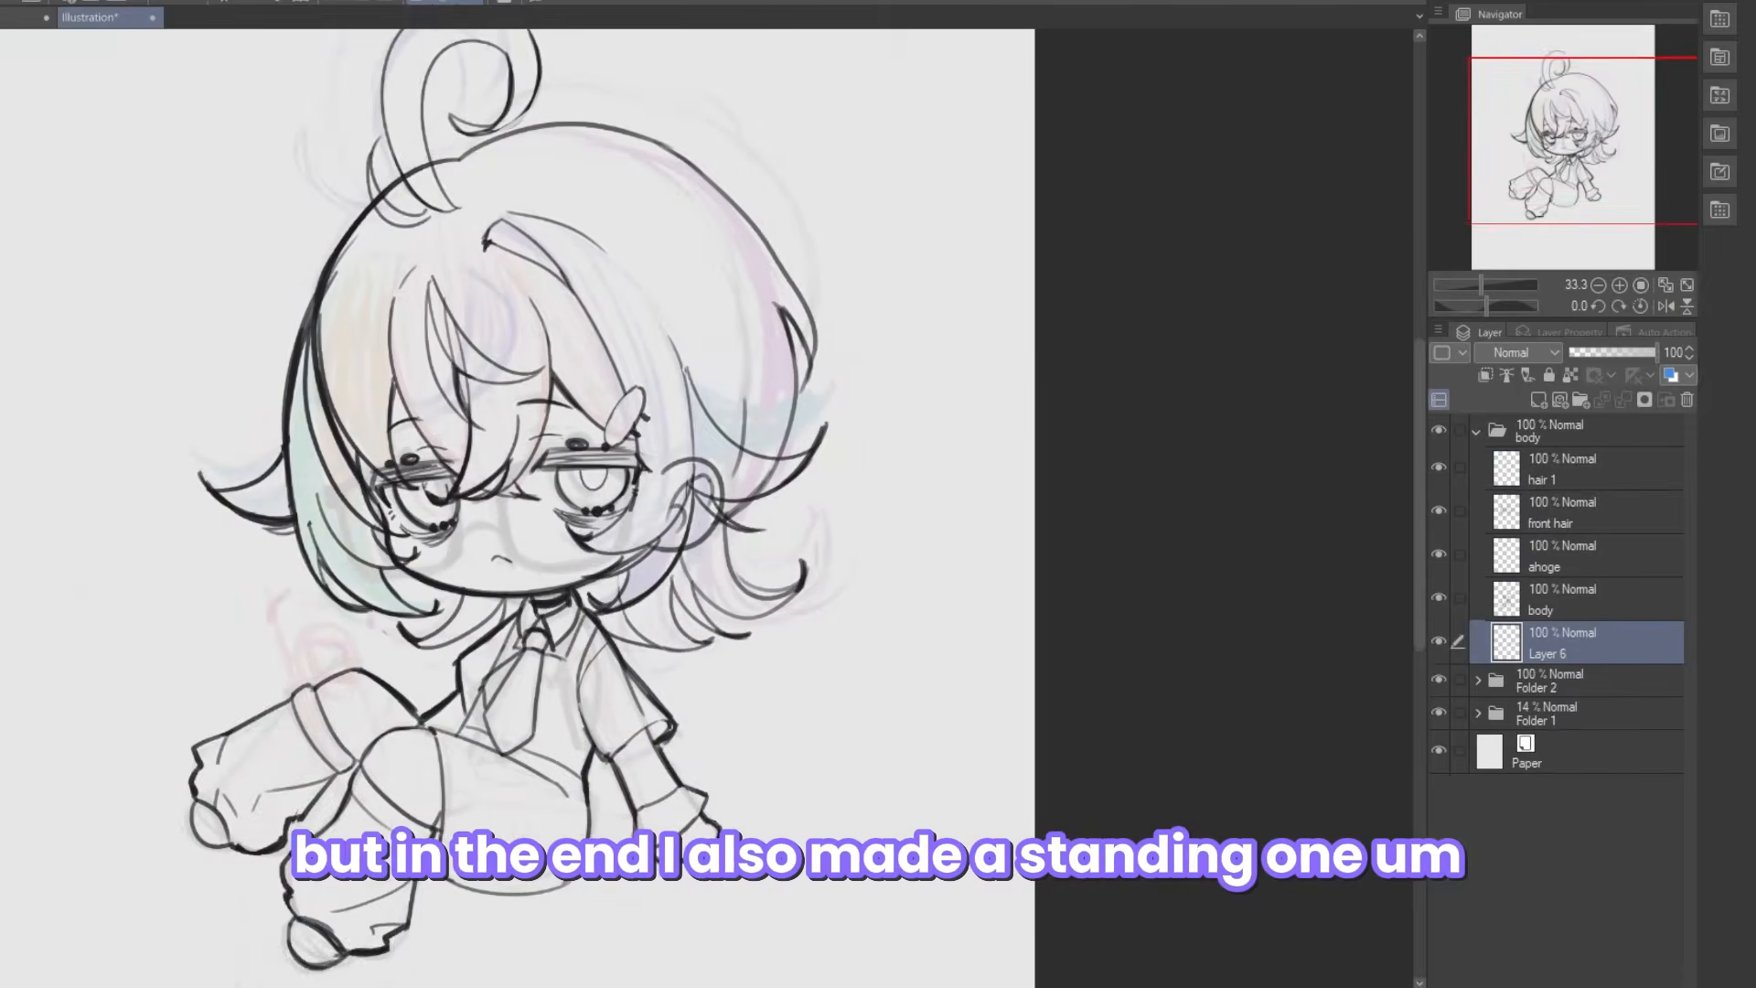
Draw the thick-framed glasses on a new layer, set the sketch folder's opacity to 29%, and select its draw hand layer
scroll(695, 439, "down", 1)
left_click(1539, 400)
left_click(1478, 756)
left_click(1596, 352)
key("h")
key("h")
scroll(585, 567, "up", 2)
left_click(1555, 776)
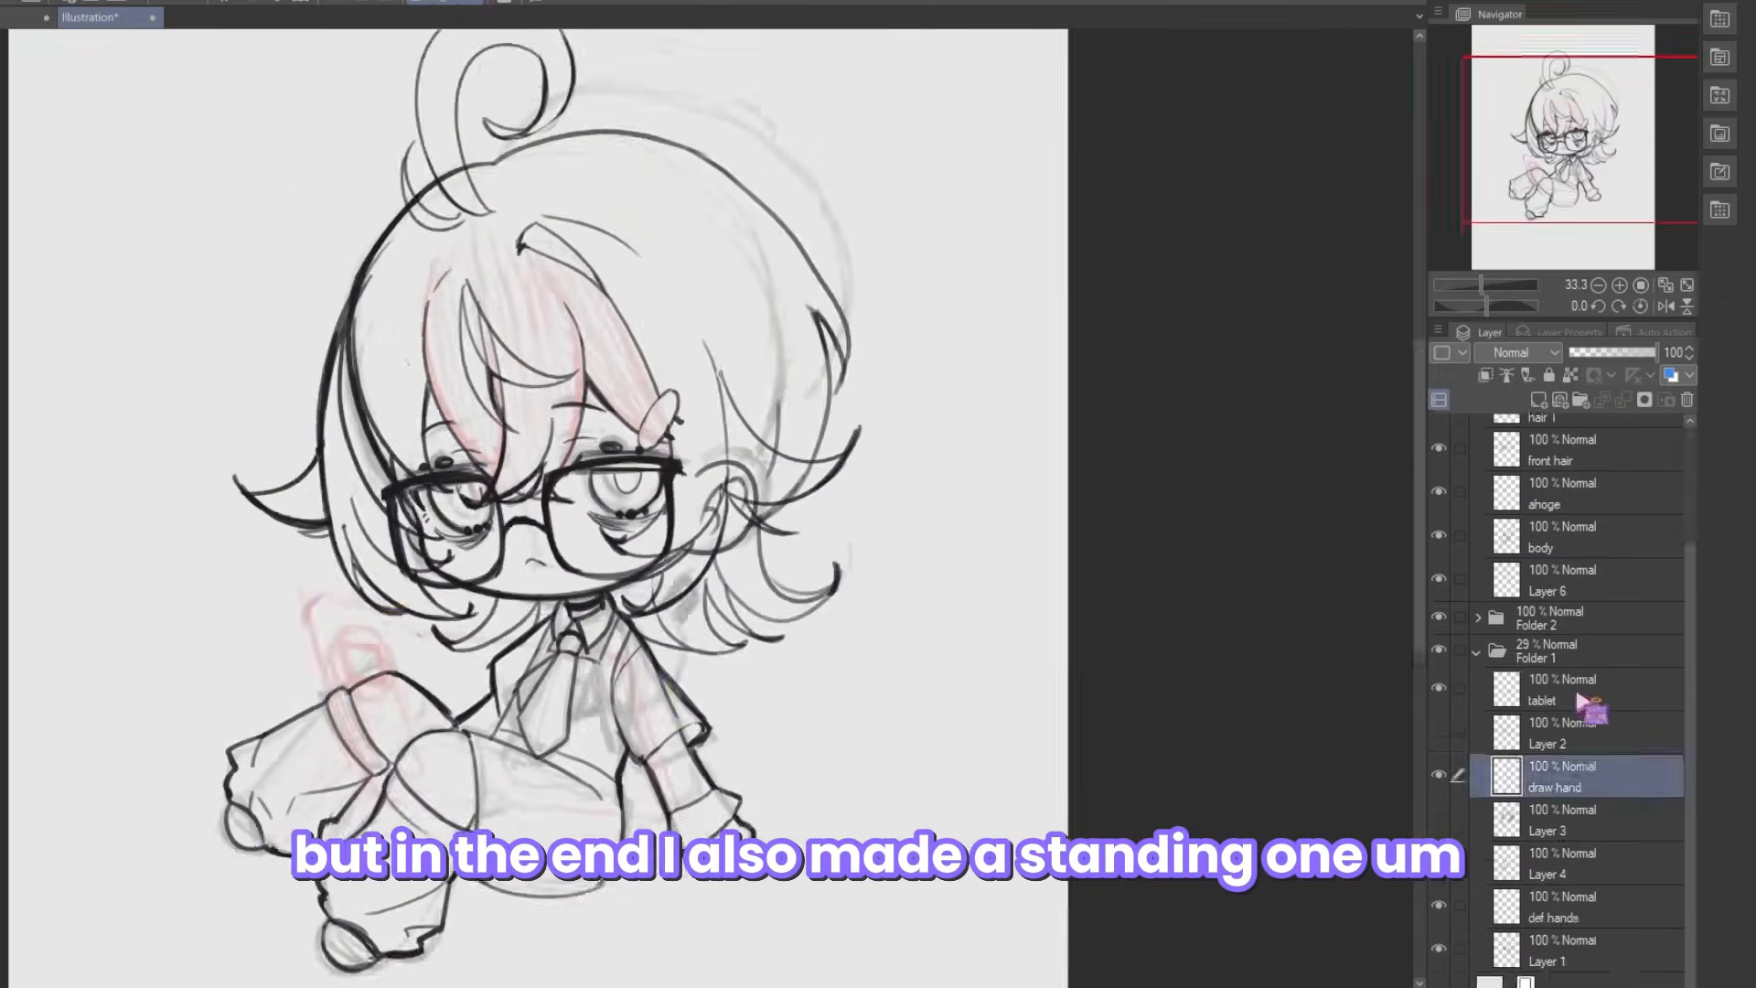
Move the tablet layer into the body folder, add a new layer above it, and hide the extra top layer
left_click_drag(1582, 702, 1554, 439)
left_click(1538, 400)
scroll(548, 549, "up", 1)
key("ctrl+t")
left_click(1439, 468)
Select the body layer and add a small line detail to the front of the shorts
left_click(1546, 729)
scroll(695, 512, "down", 1)
key("h")
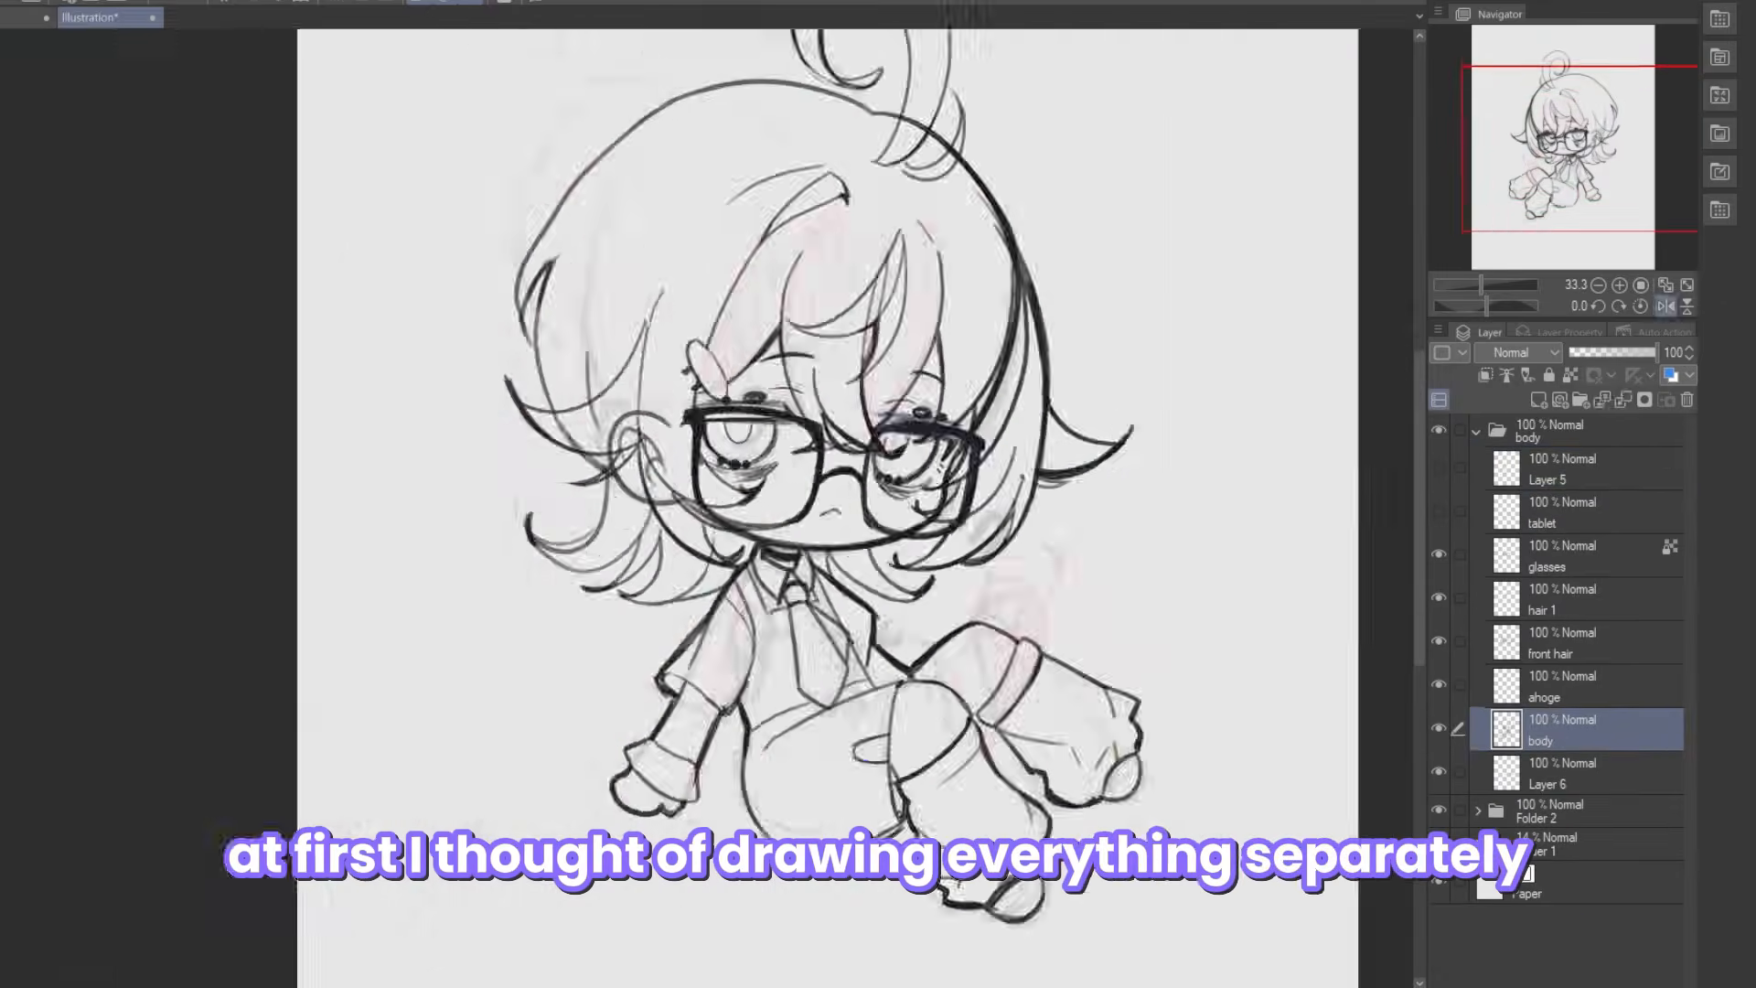
Hide the glasses and front hair layers, and add grey fill layers beneath the body, back hair and ahoge line art
left_click_drag(1439, 554, 1439, 684)
left_click(1538, 399)
key("h")
left_click(1538, 400)
left_click(1538, 399)
scroll(549, 512, "up", 2)
left_click(1438, 684)
left_click(1538, 399)
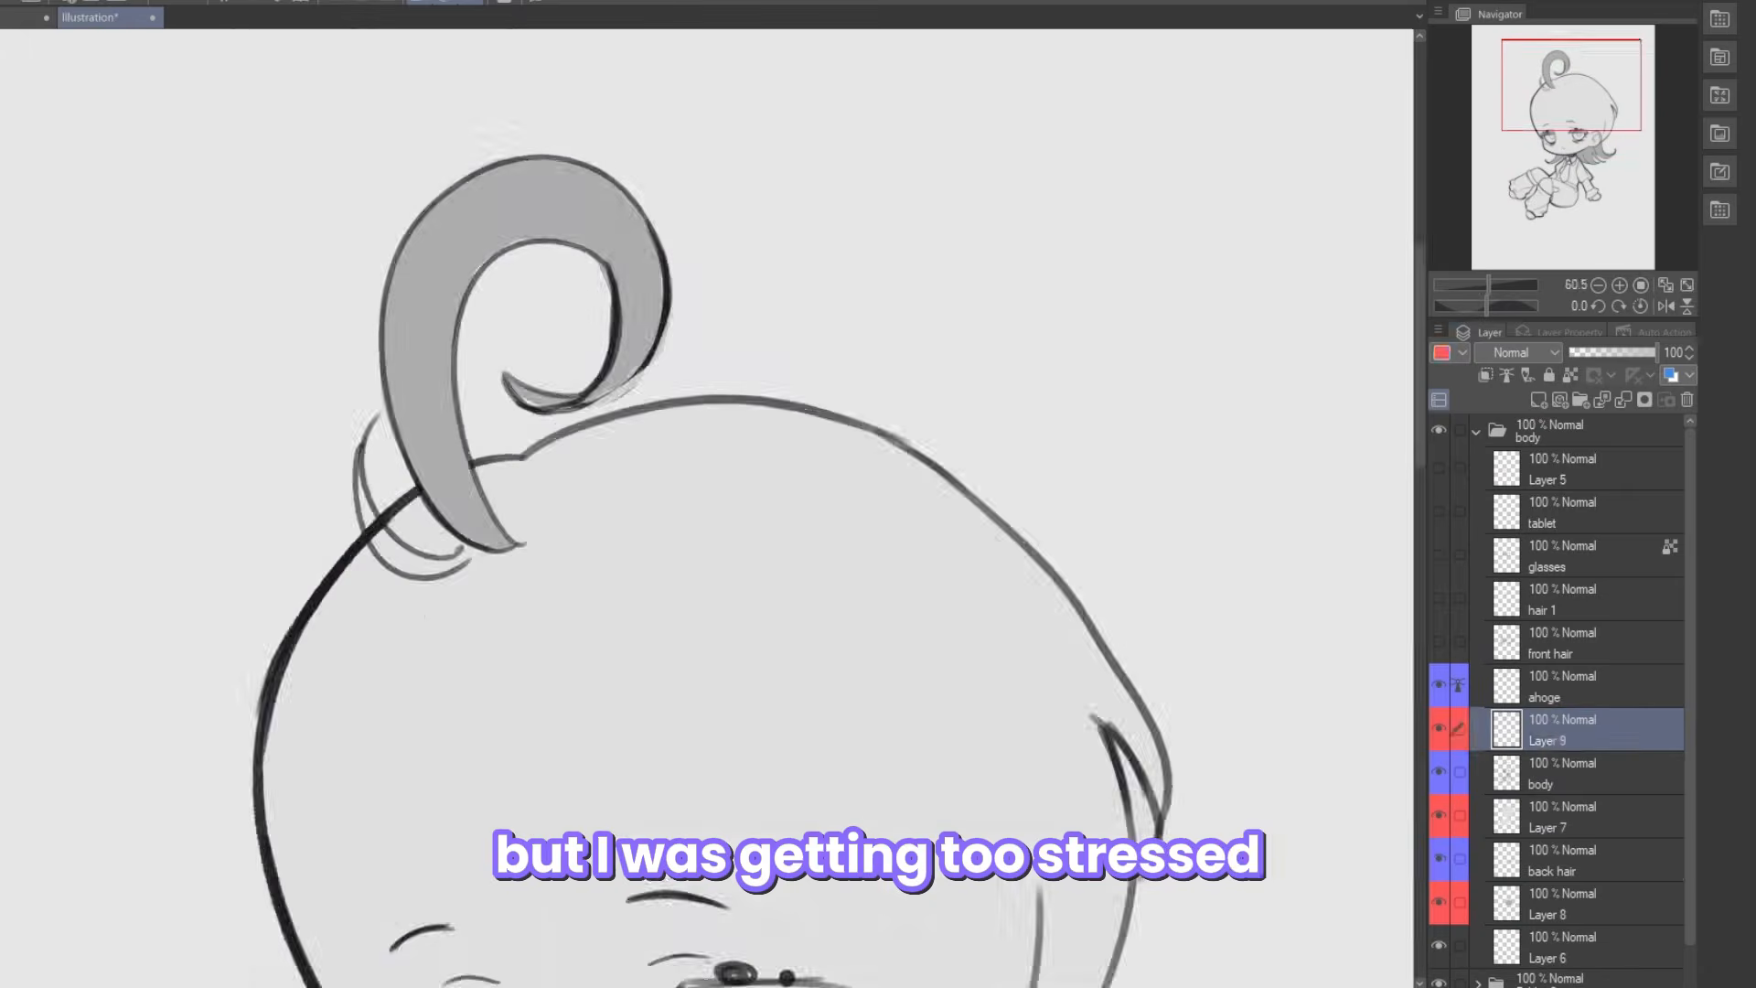
Show the front hair layer and fill its shape with grey on a new layer beneath it
left_click(1438, 641)
left_click(1539, 400)
scroll(695, 512, "down", 2)
key("h")
key("h")
scroll(695, 512, "down", 1)
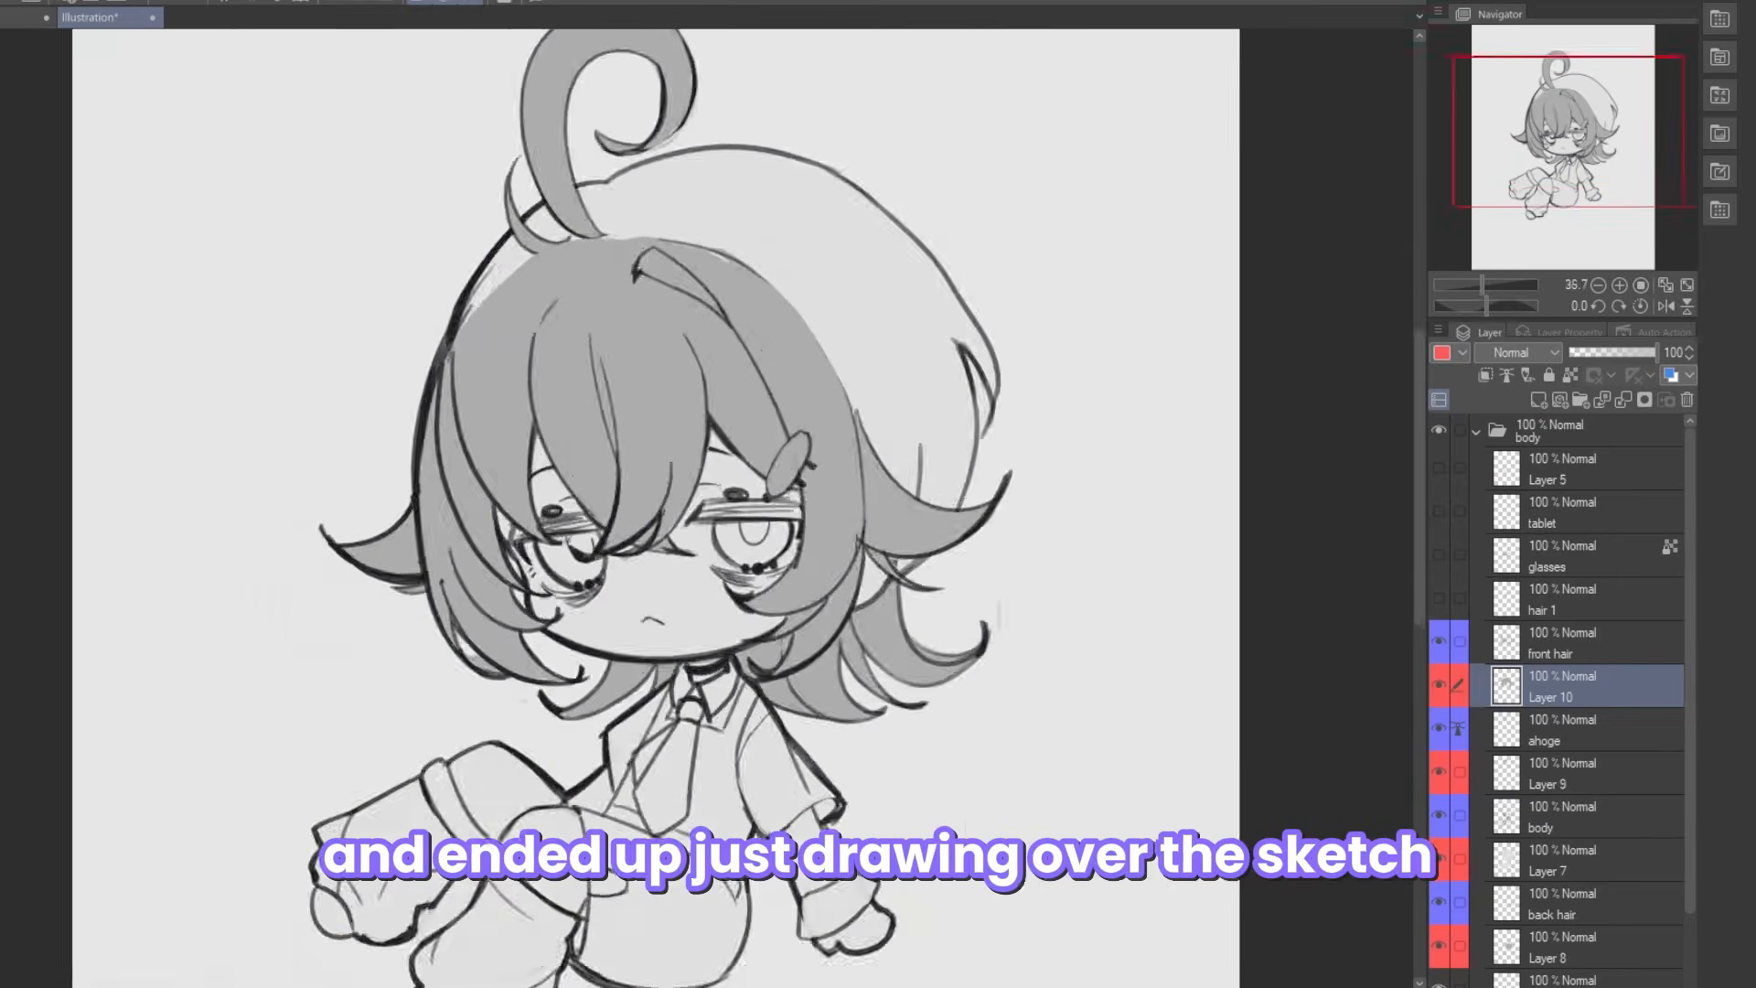
Recolour the line art dark blue, hide the front hair and its fill, and colour the skin on Layer 7
left_click_drag(242, 631, 331, 635)
left_click(103, 178)
left_click(1555, 729)
scroll(640, 512, "up", 1)
left_click_drag(1439, 587, 1438, 630)
left_click(1555, 805)
scroll(567, 412, "down", 1)
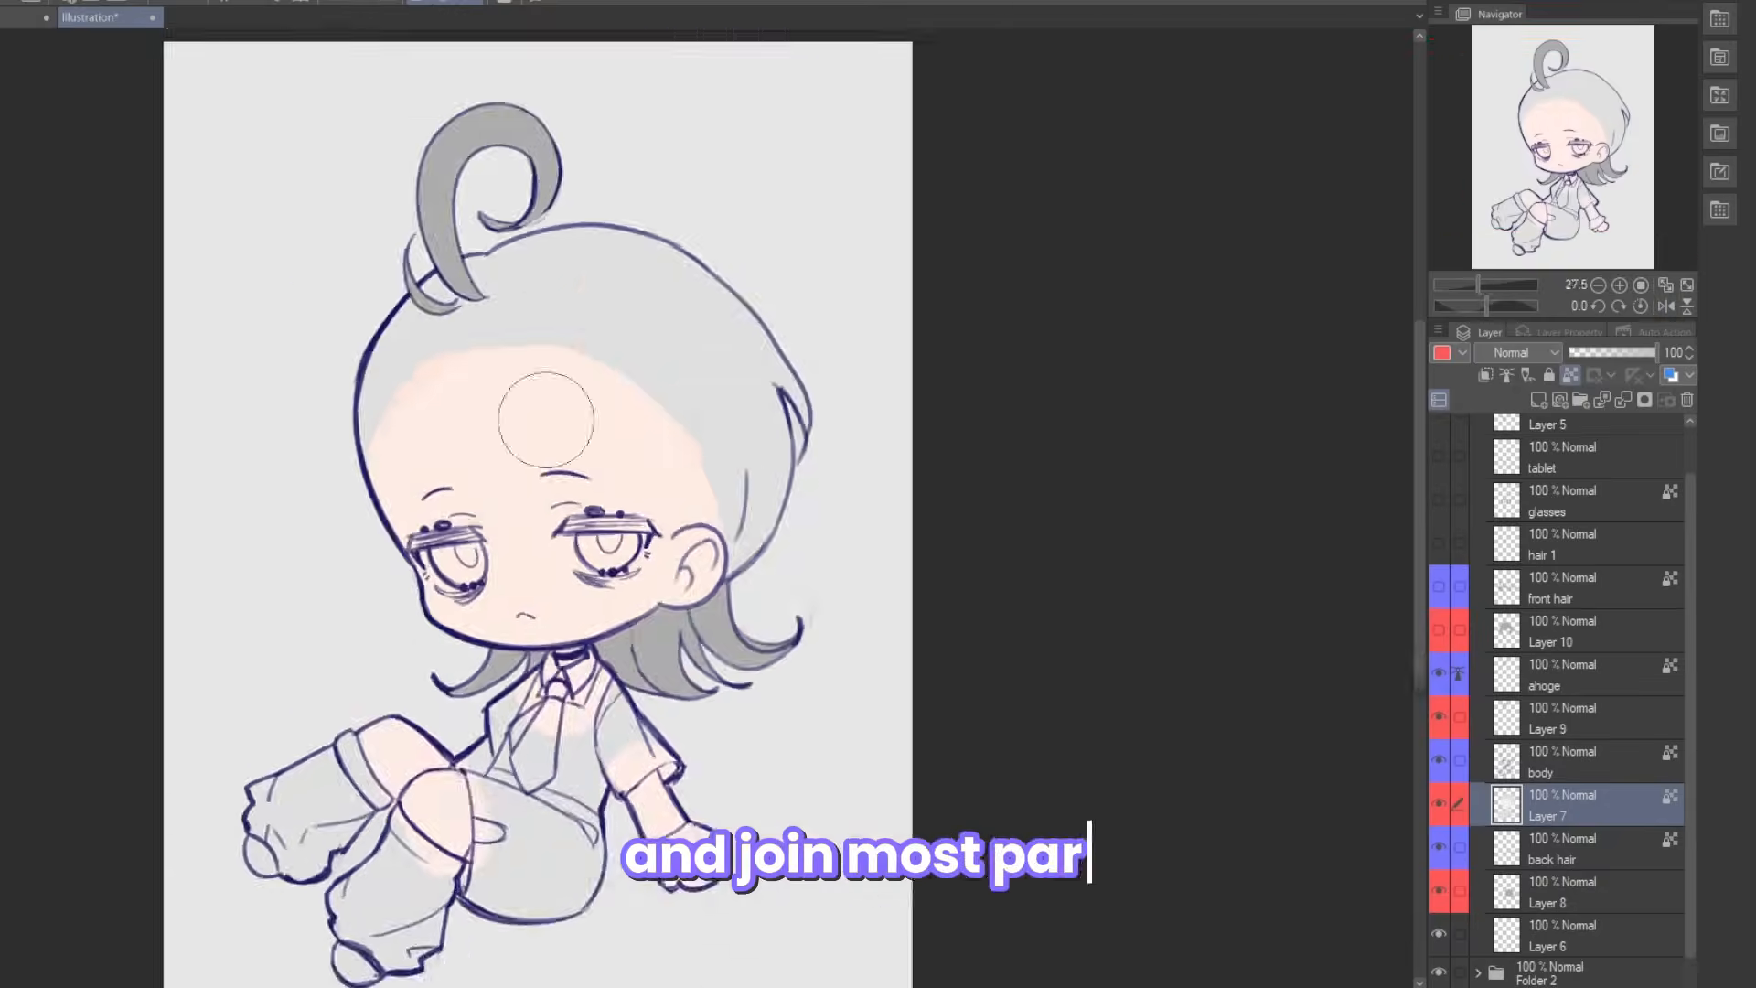
scroll(567, 412, "up", 3)
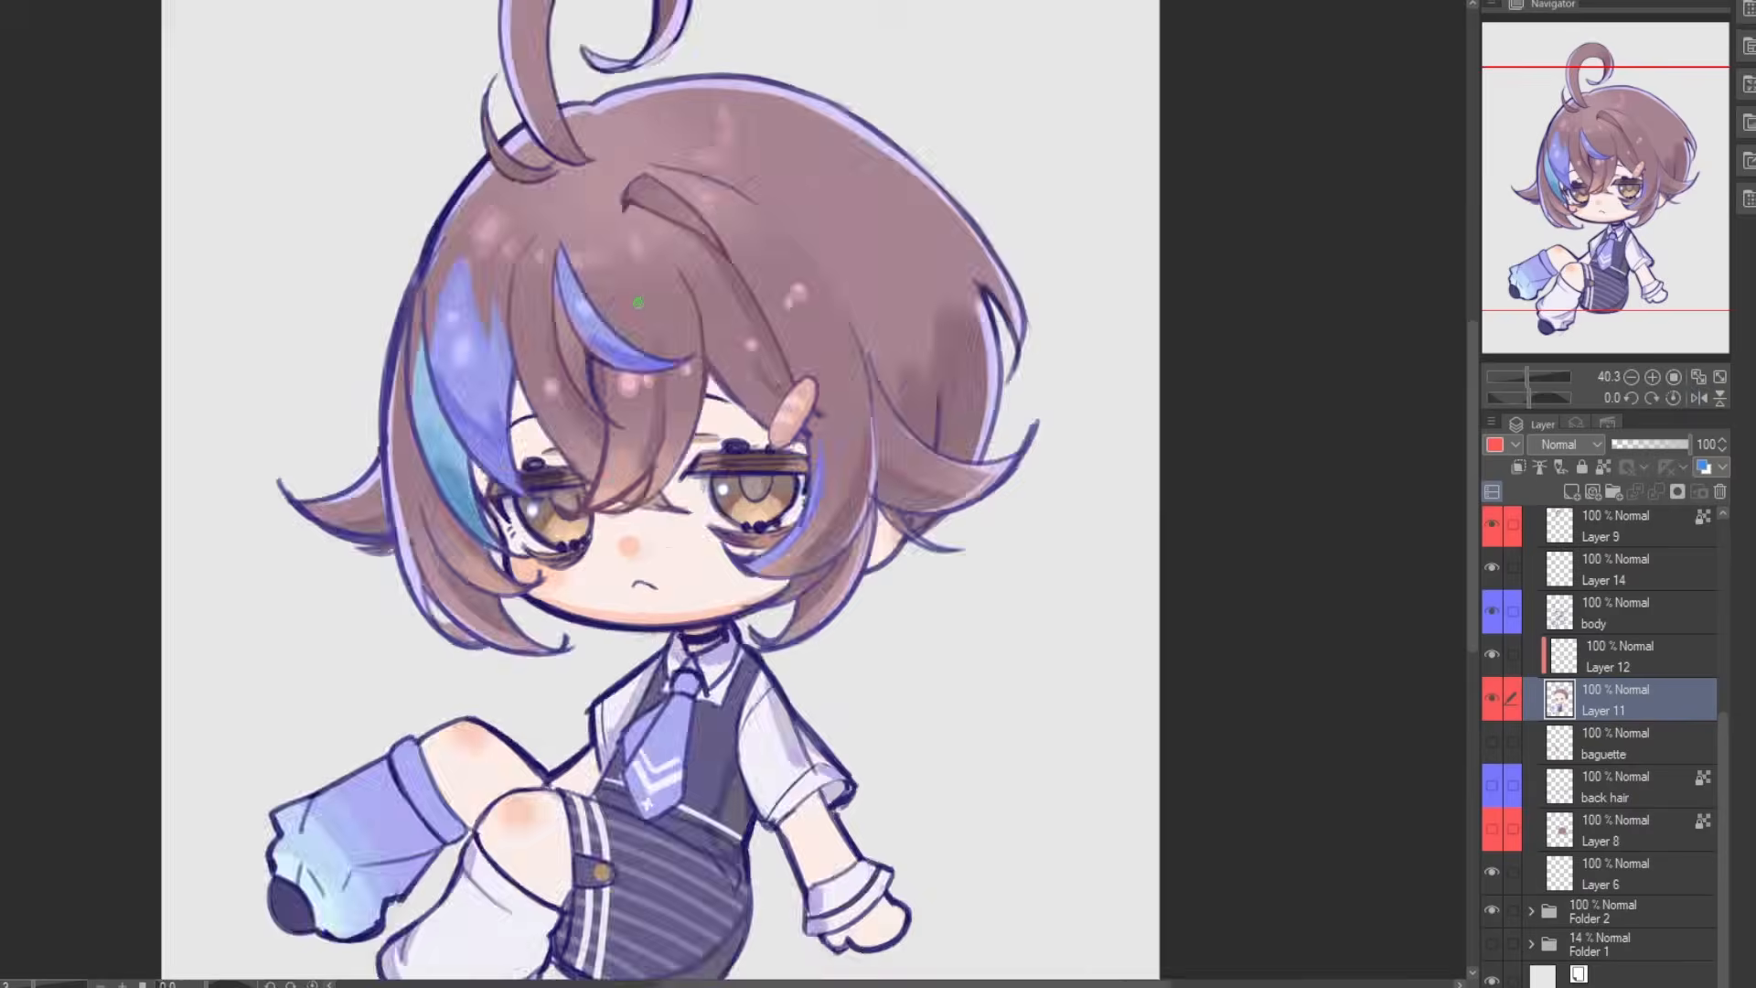
scroll(639, 302, "up", 3)
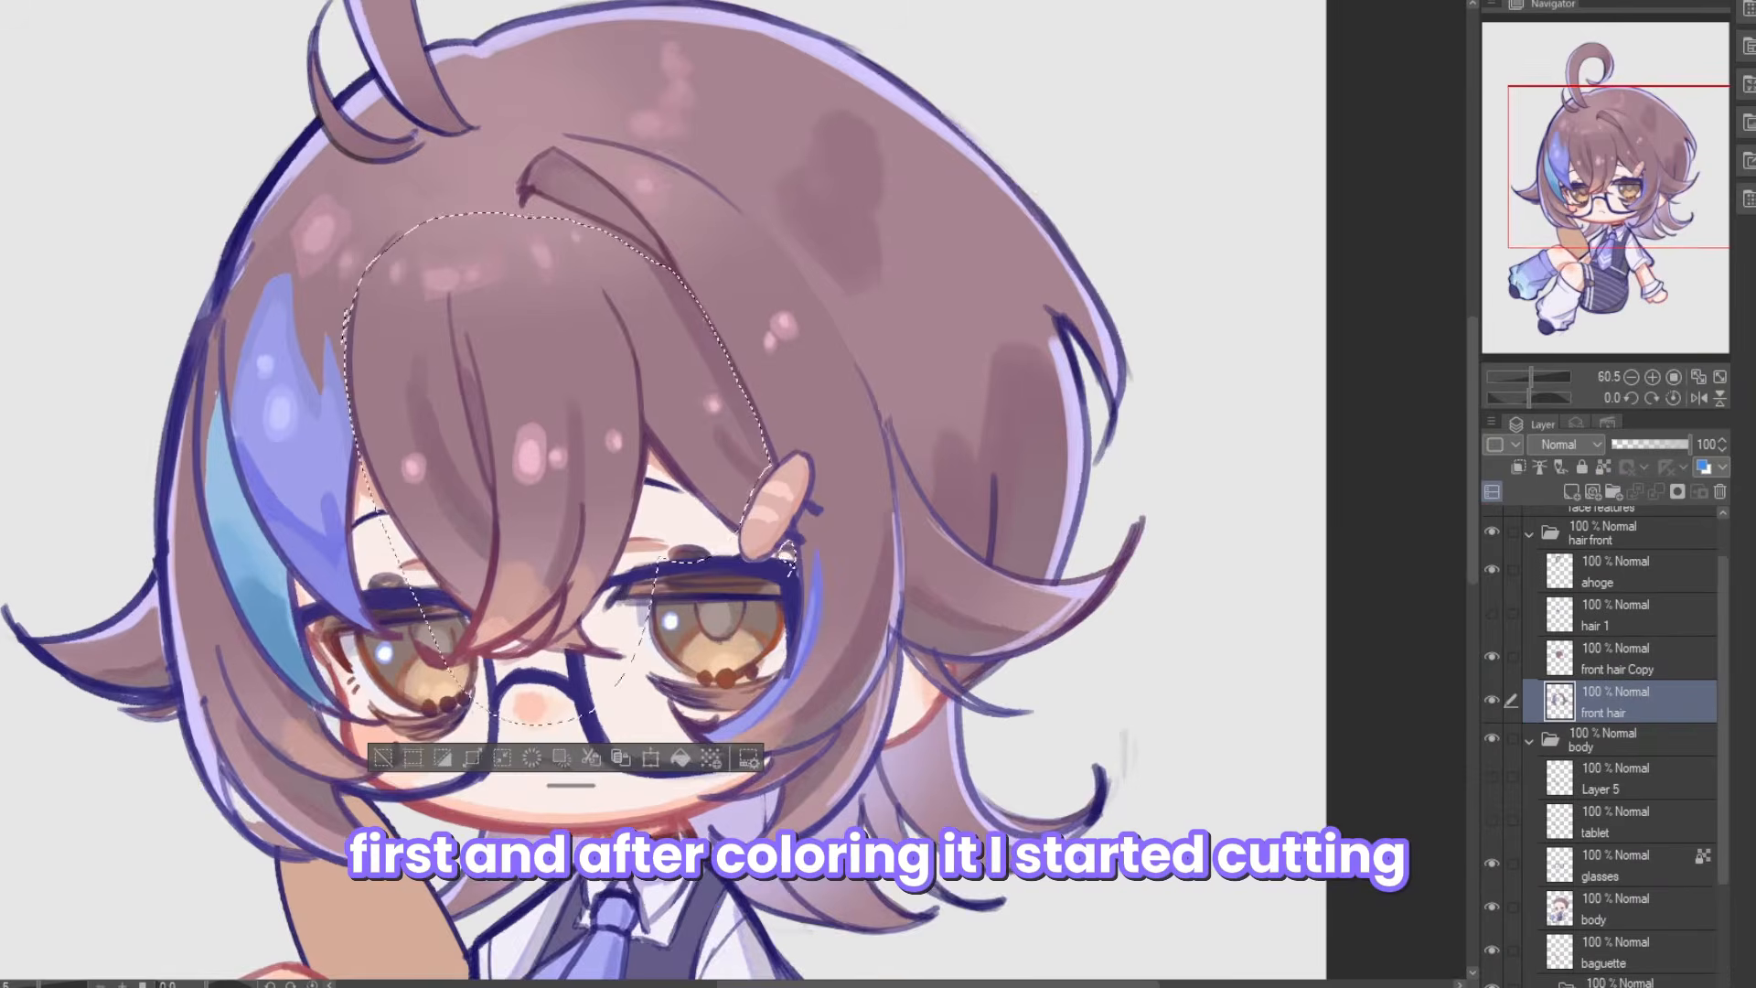
scroll(640, 457, "up", 2)
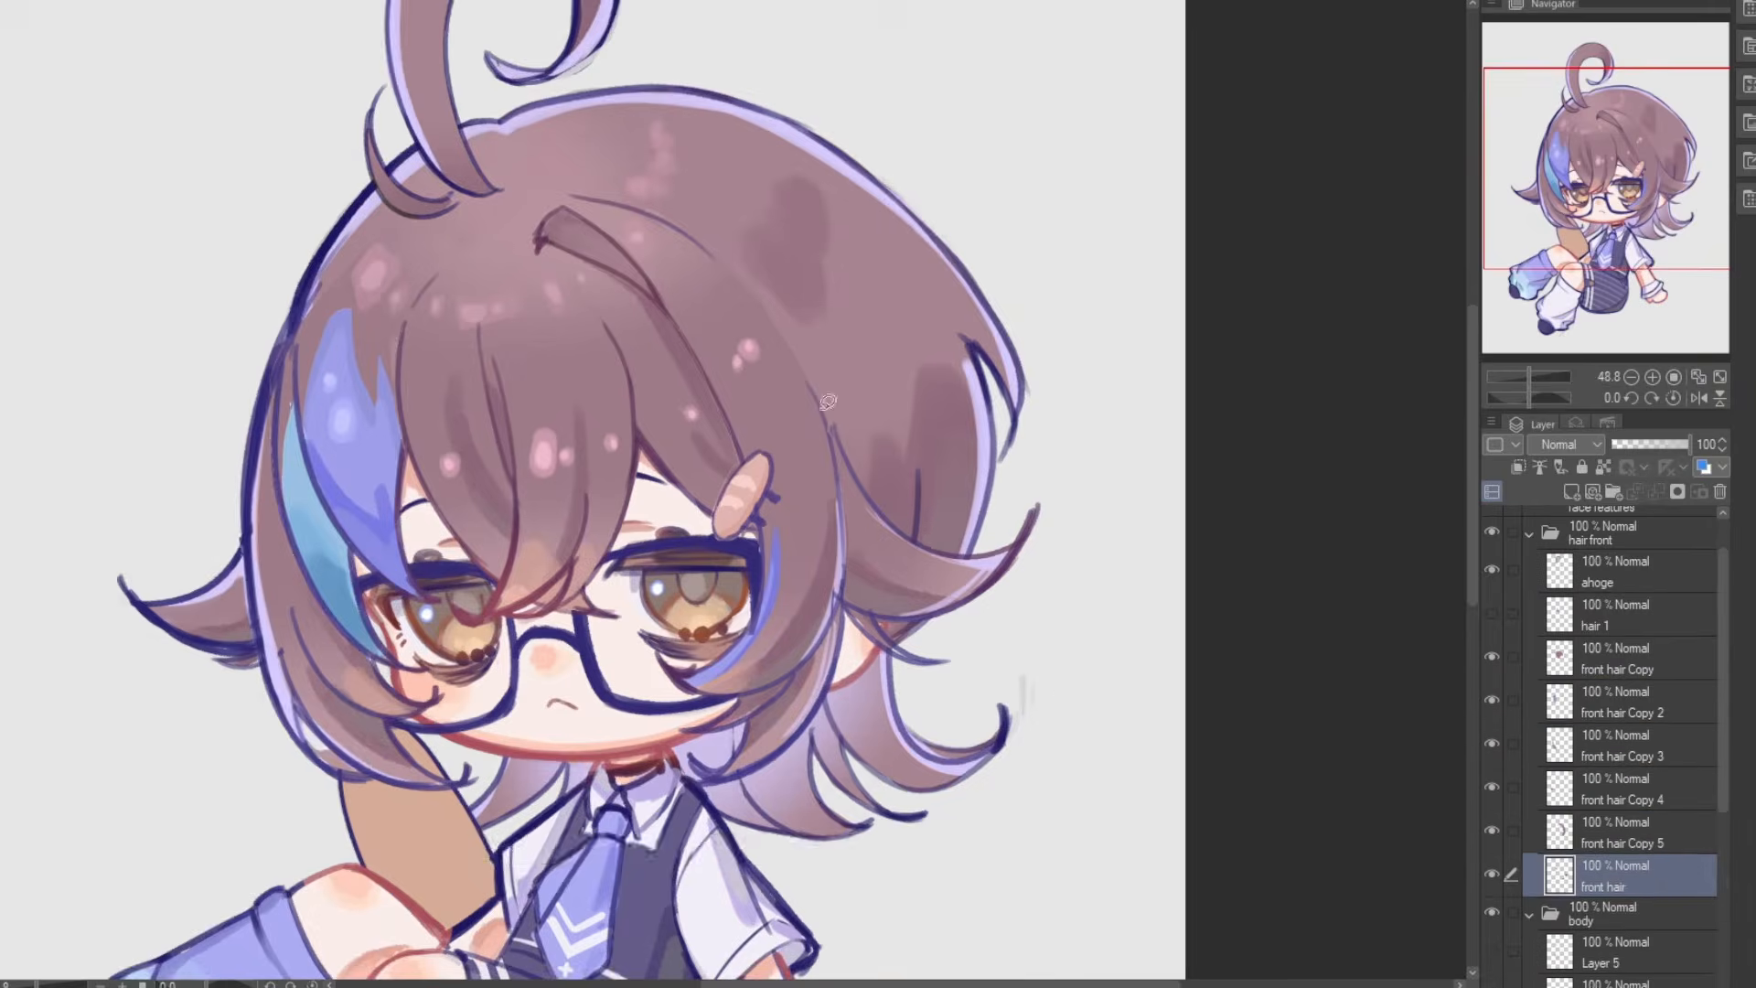
scroll(640, 494, "down", 3)
scroll(640, 493, "up", 3)
scroll(641, 494, "down", 2)
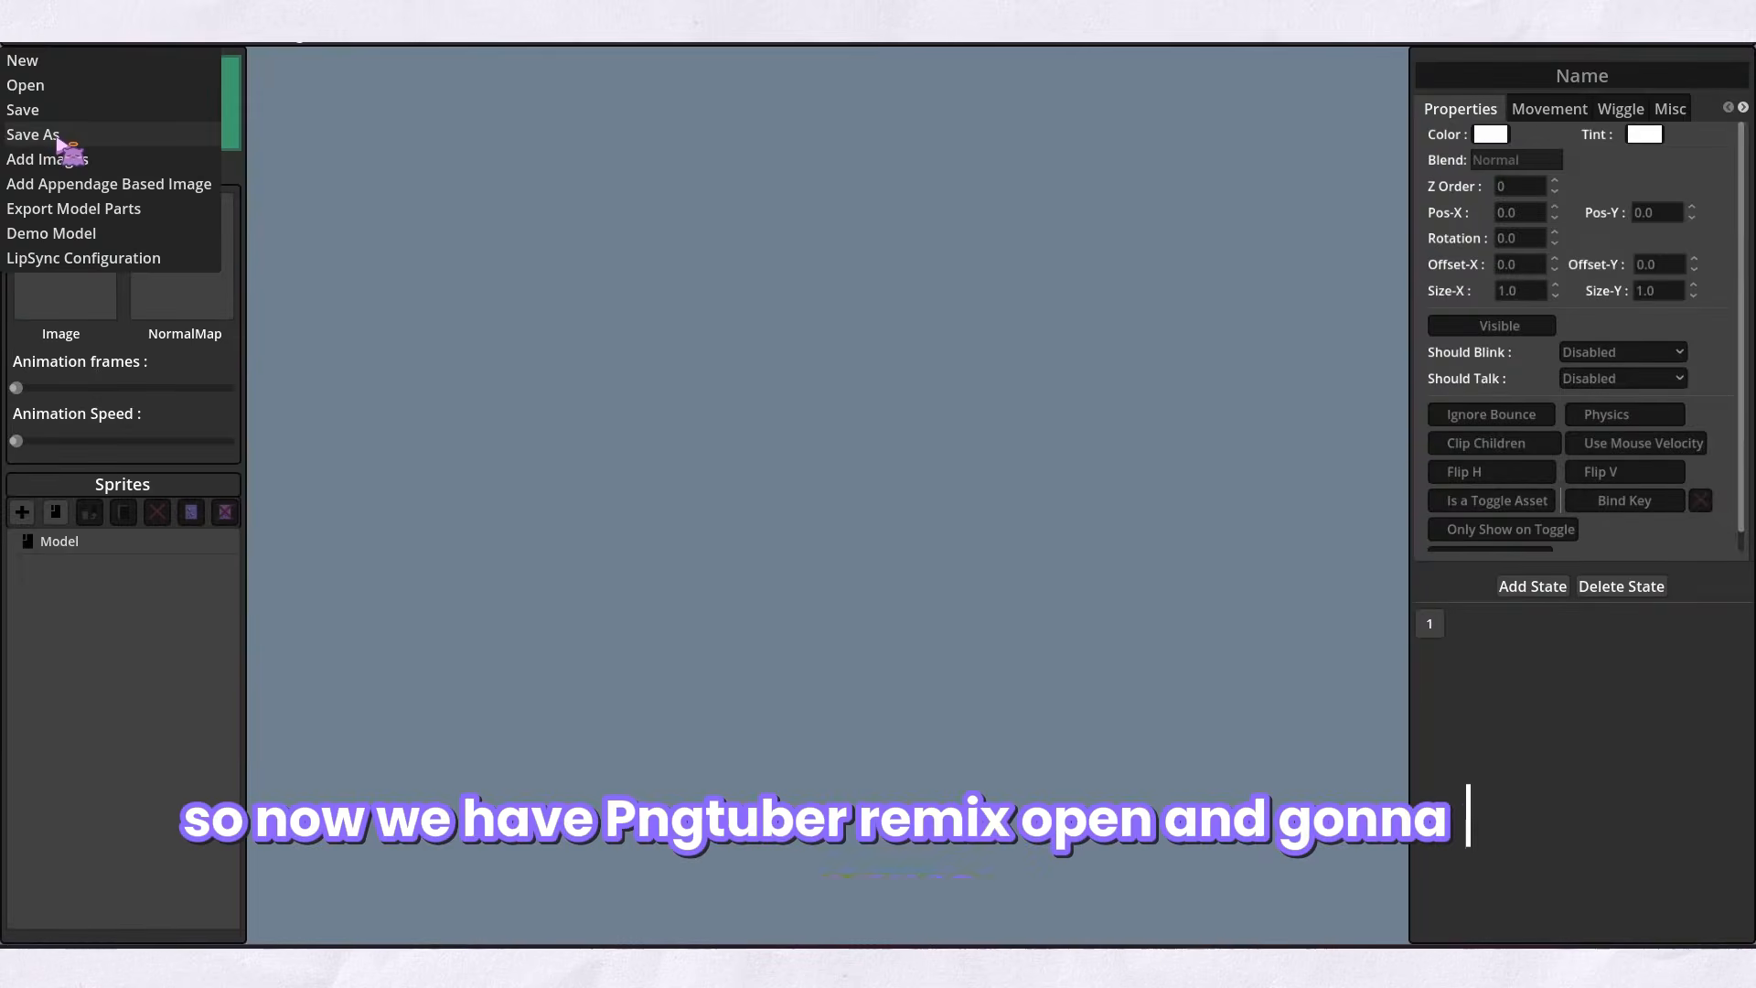
Switch to PNGTube Remix and add the numbered character part images to the model
left_click(55, 159)
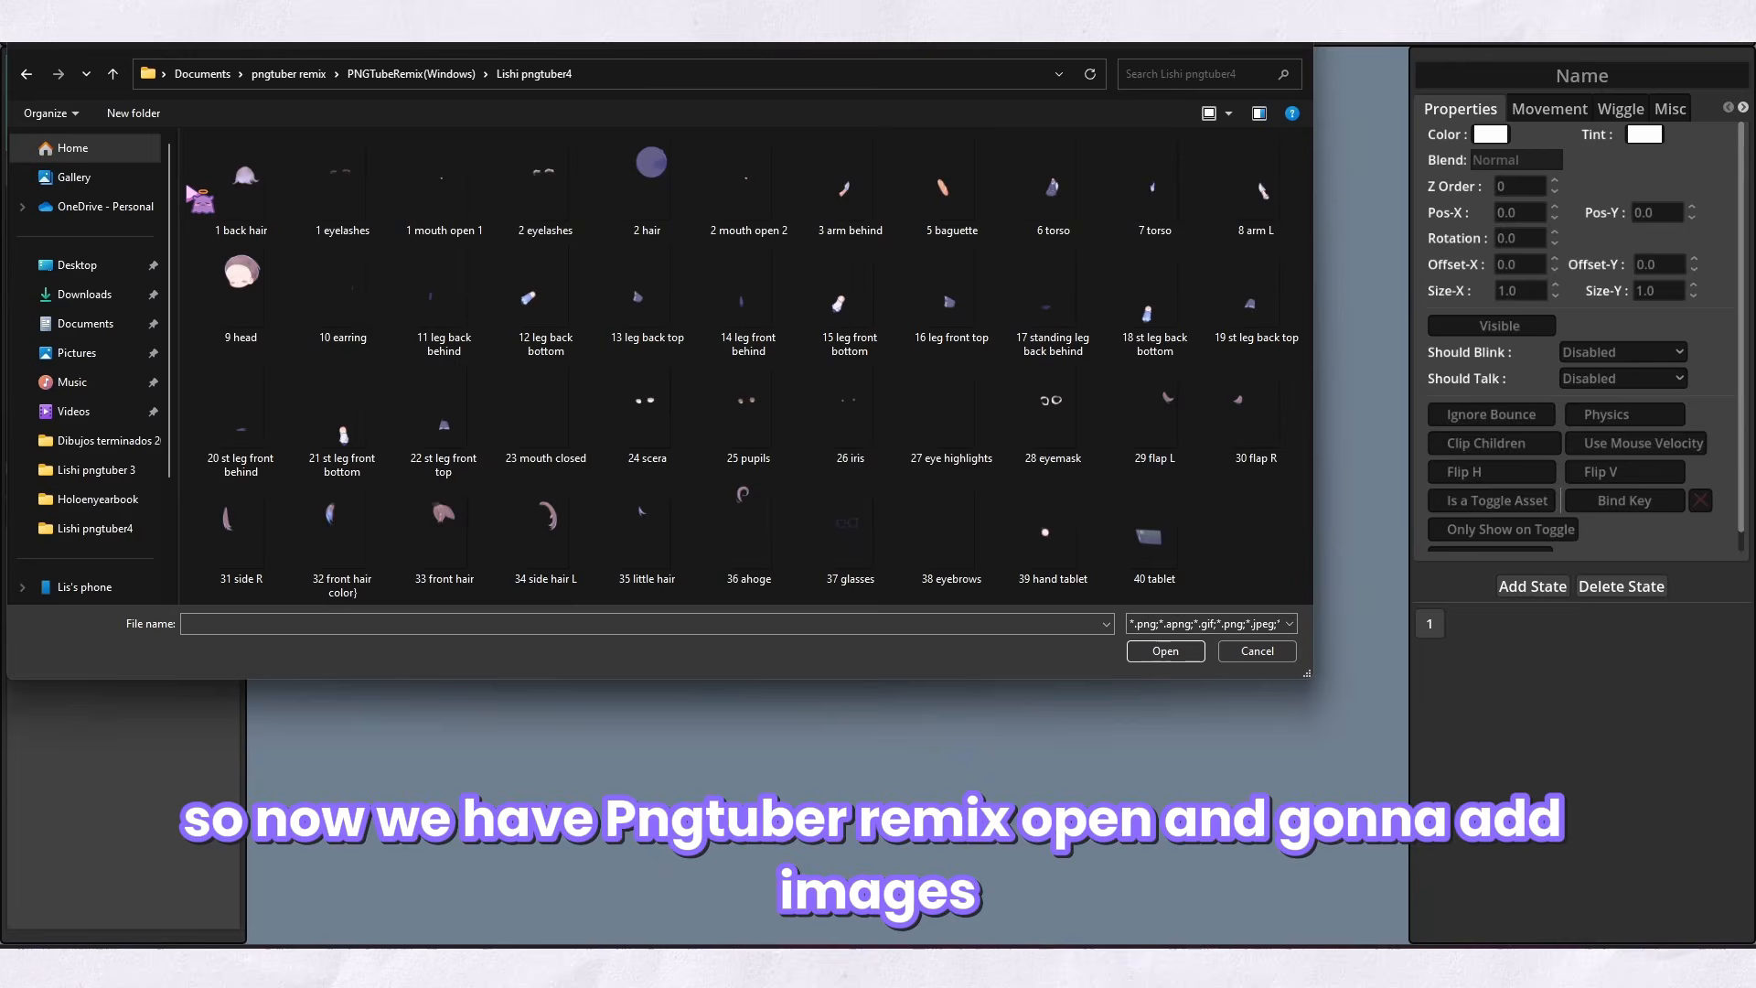
double_click(189, 188)
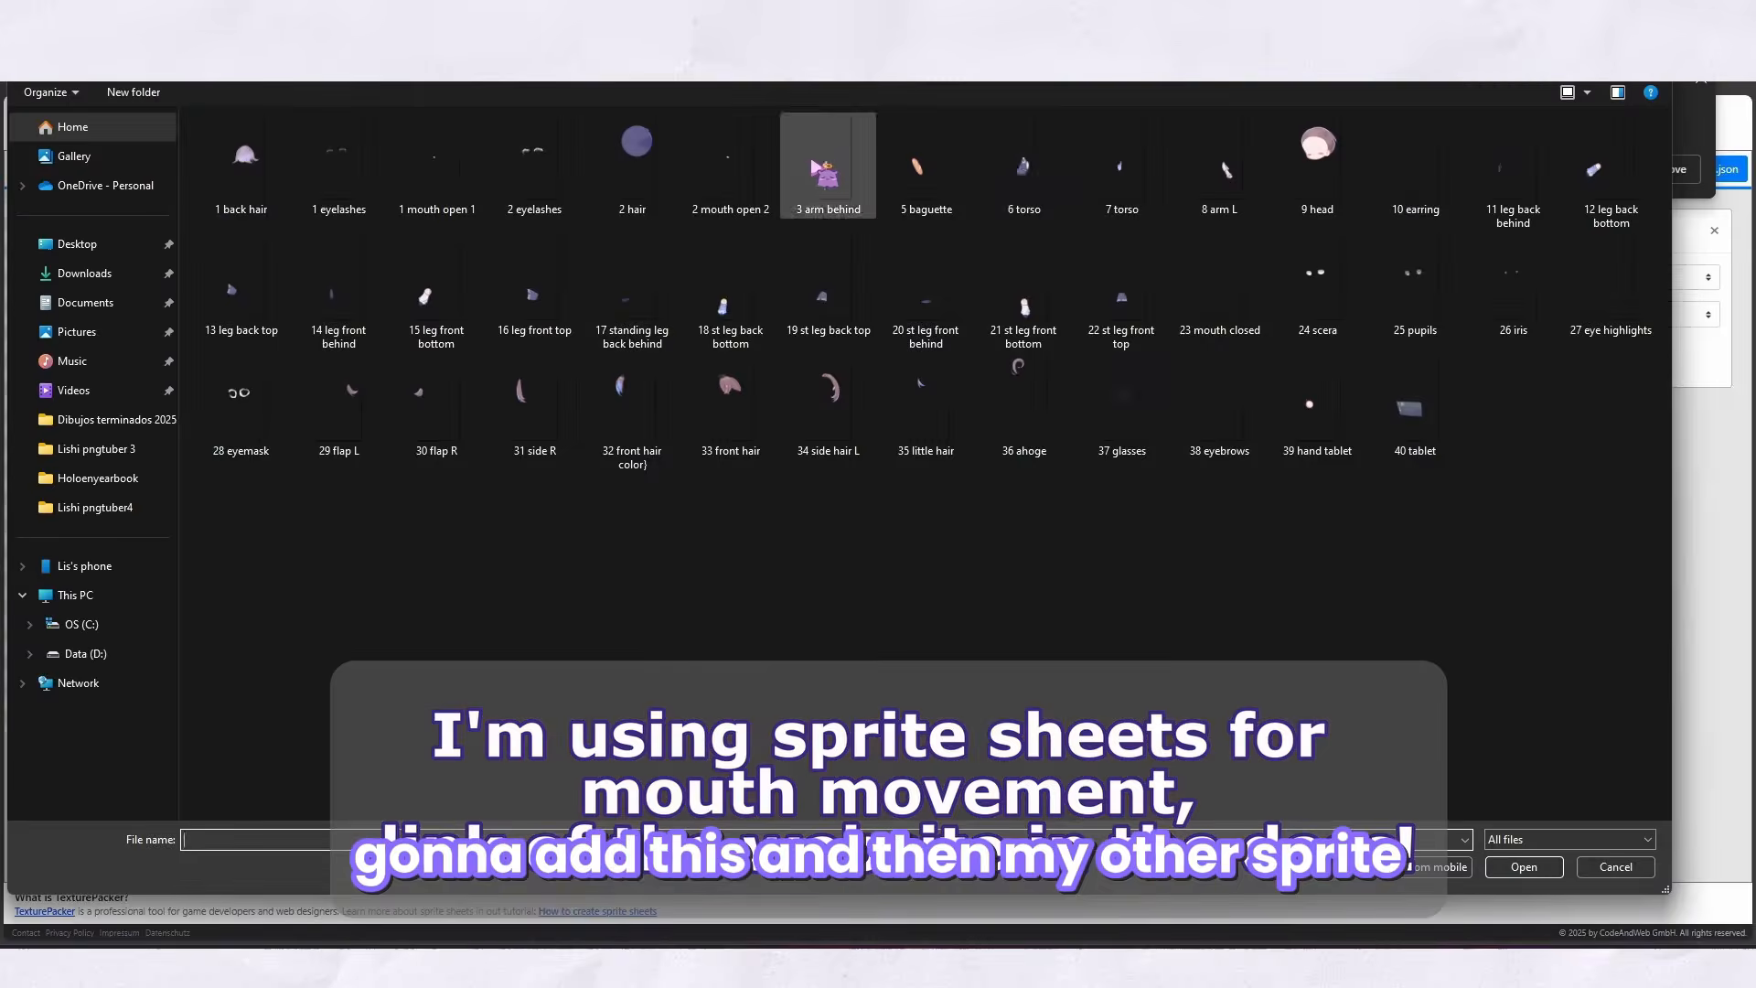
In TexturePacker Online, add the 2 mouth open 2 image to the mouth sprite sheet
left_click(1024, 169)
left_click(730, 164)
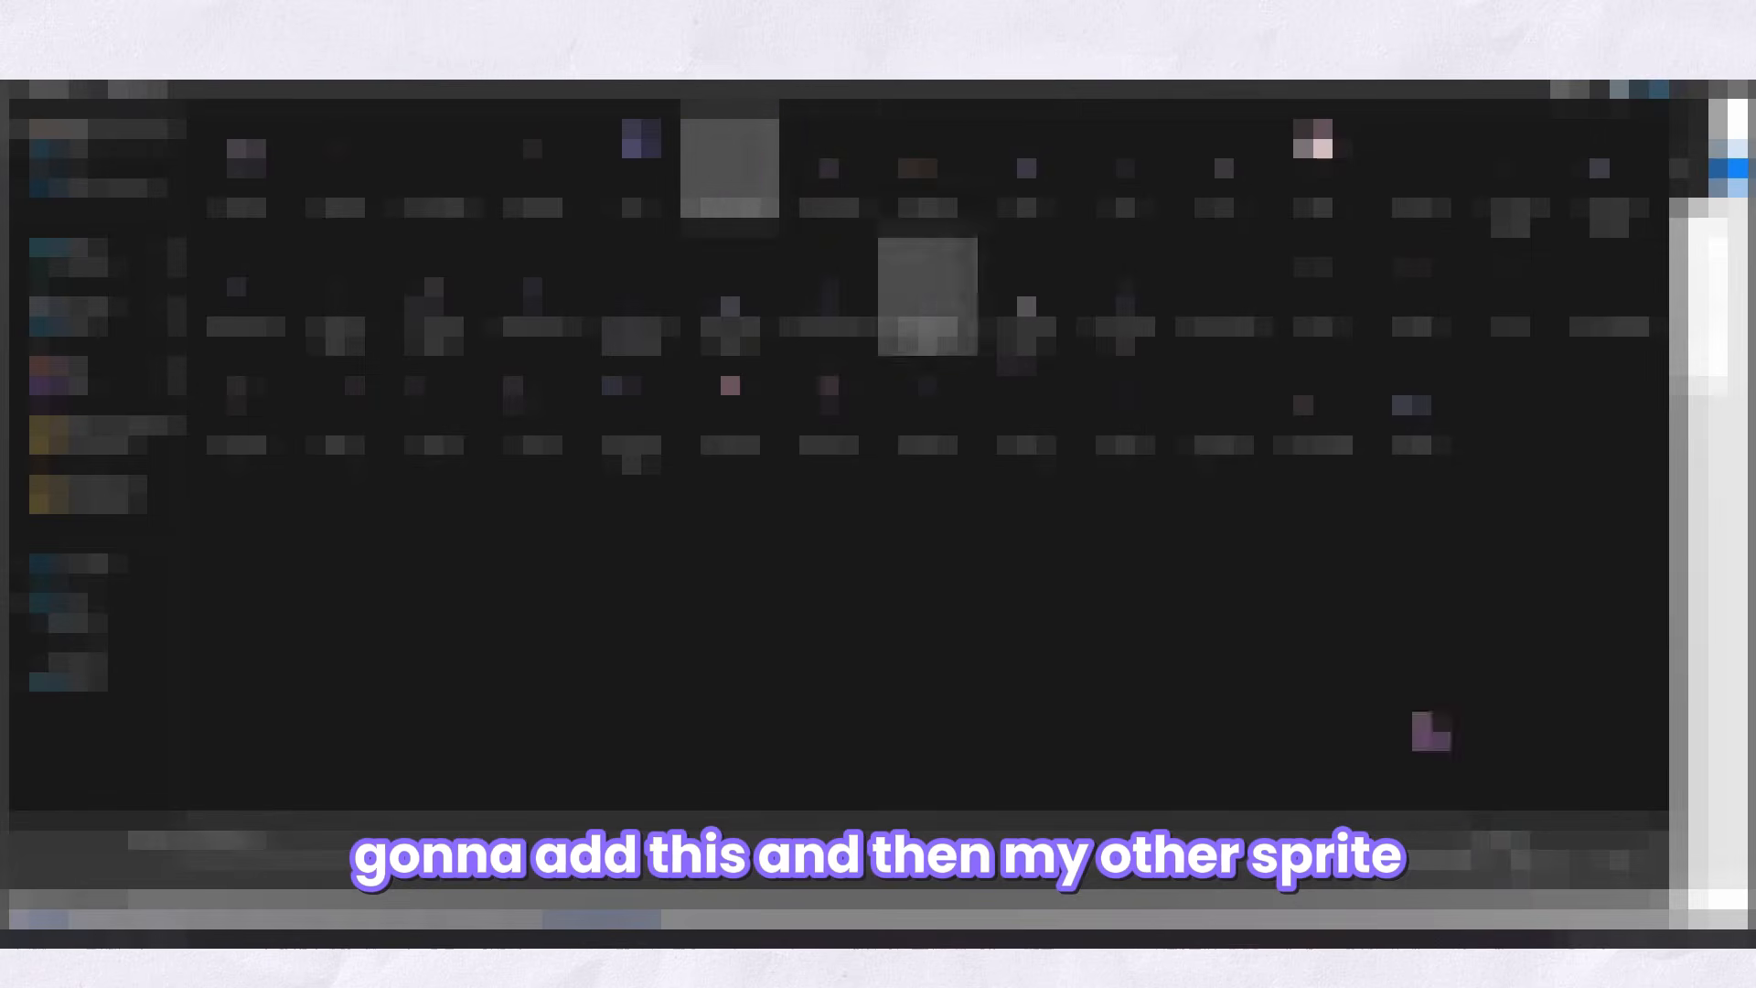
left_click(1524, 867)
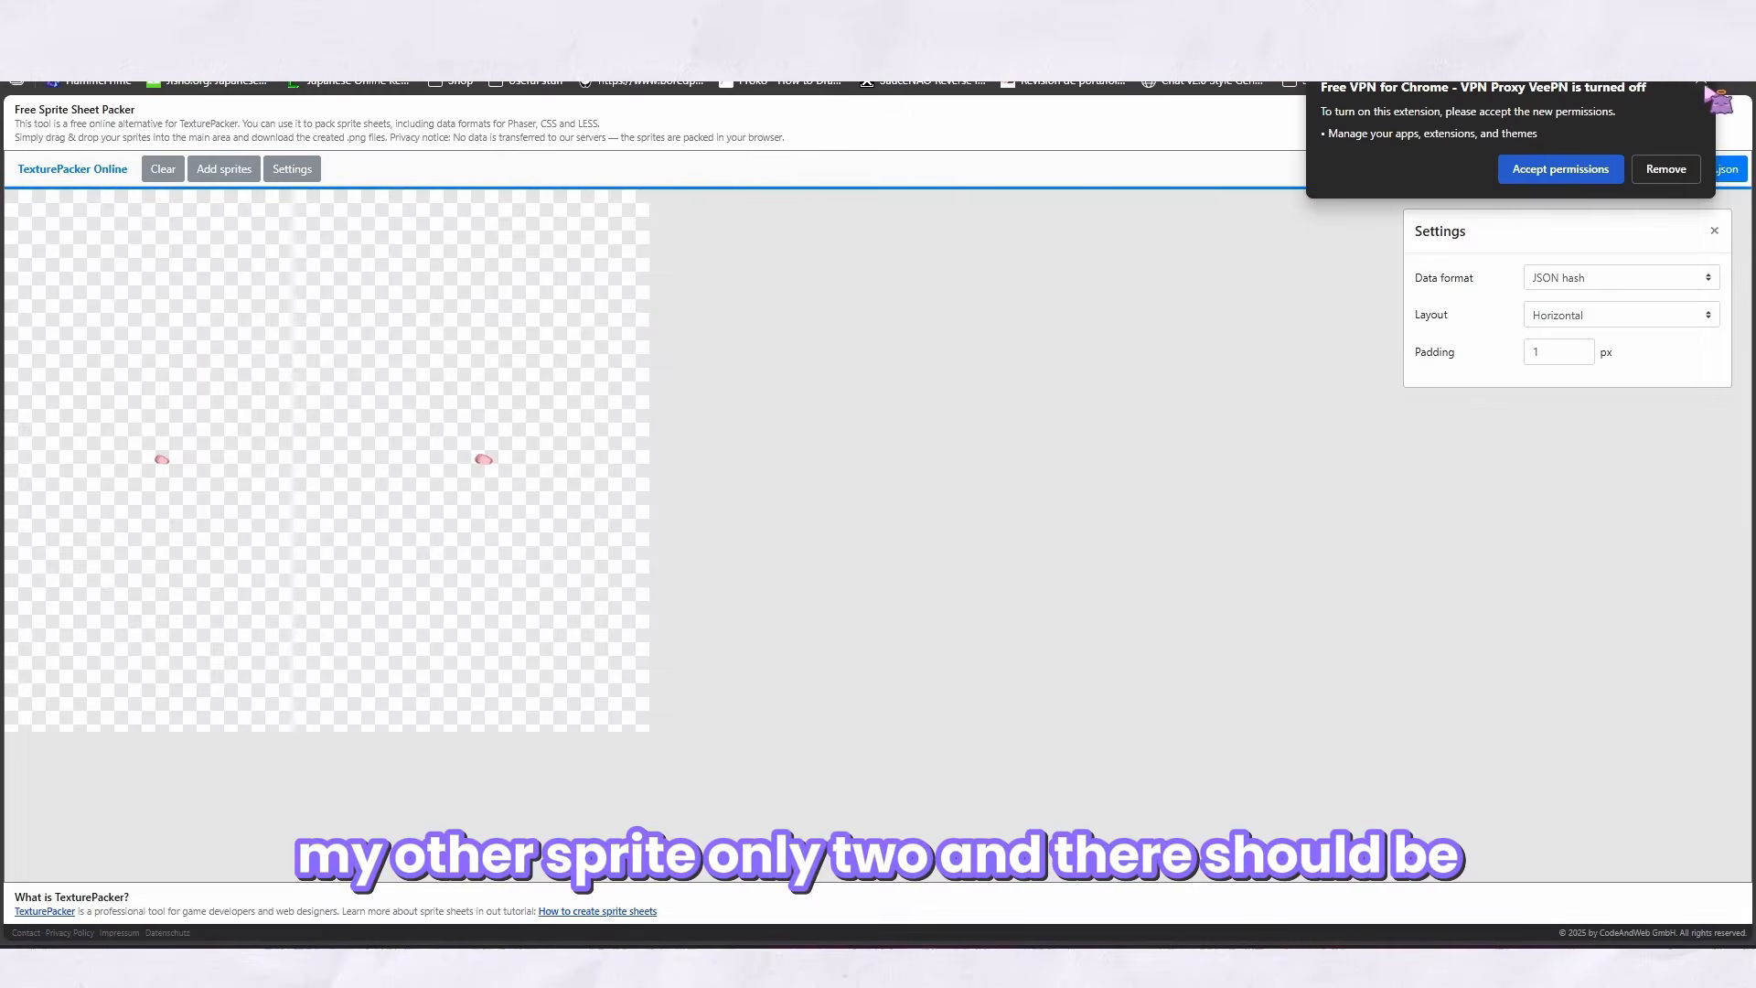
left_click(1707, 88)
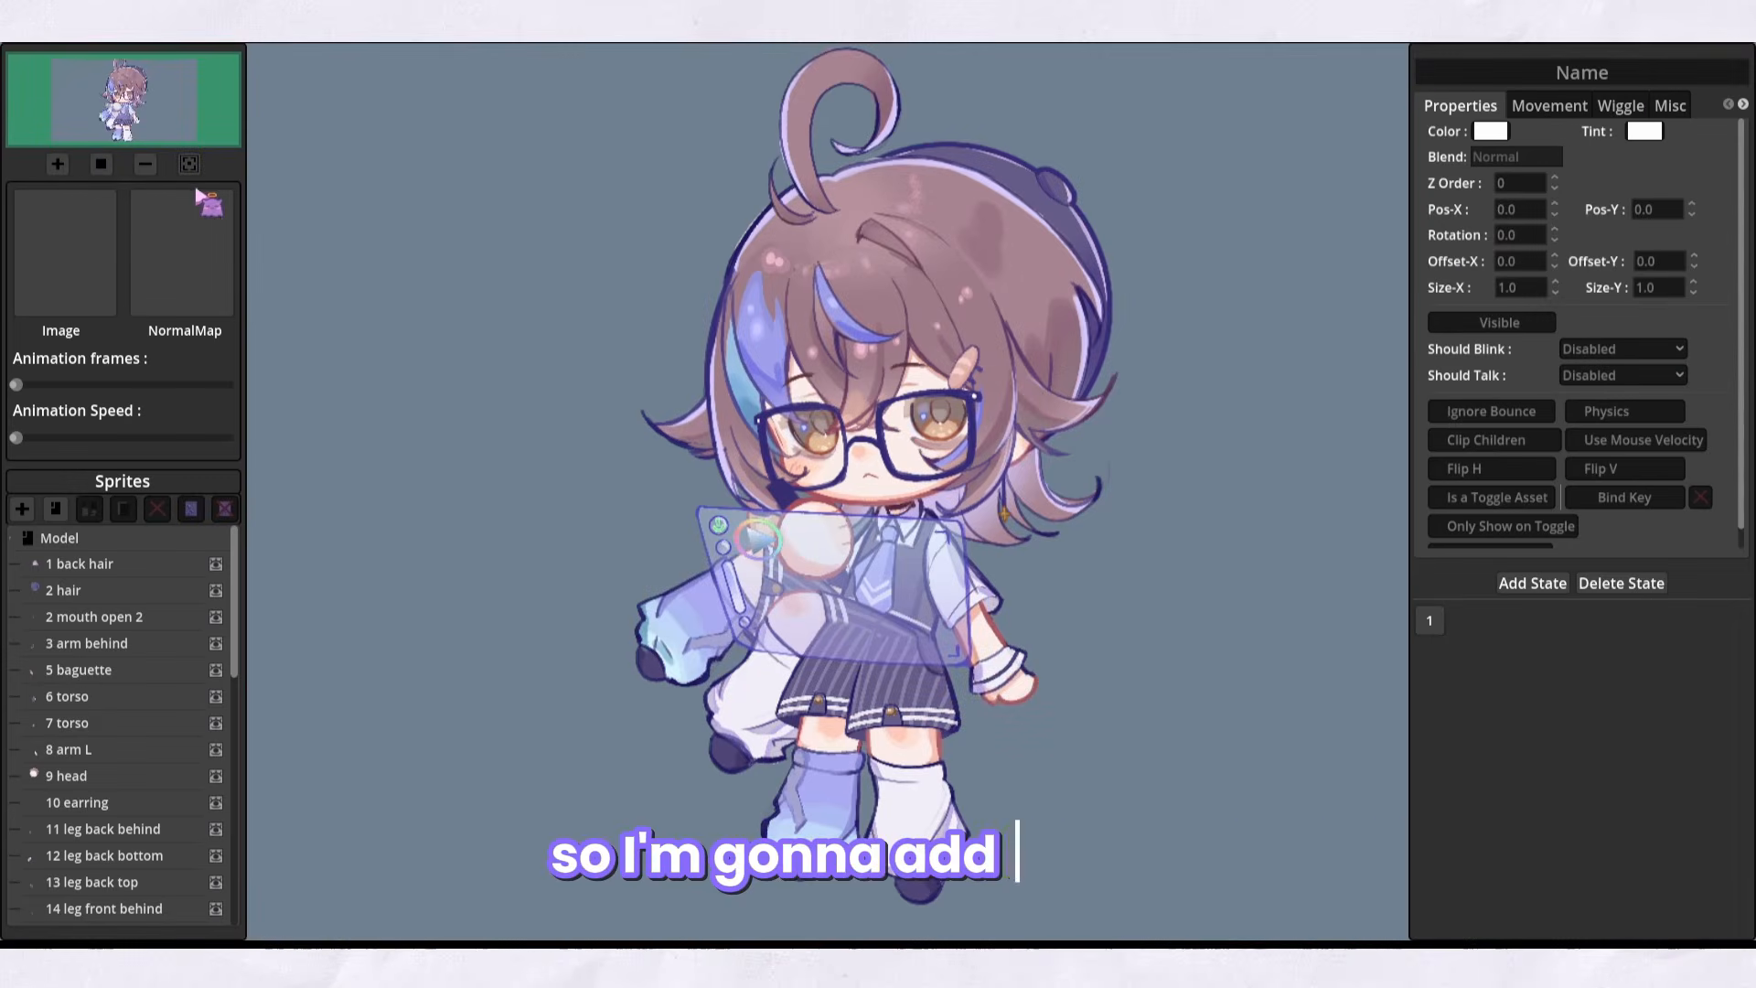
Add the blink and talk sprite sheets to the model and check the order of the sprite list
left_click_drag(1192, 652, 1189, 654)
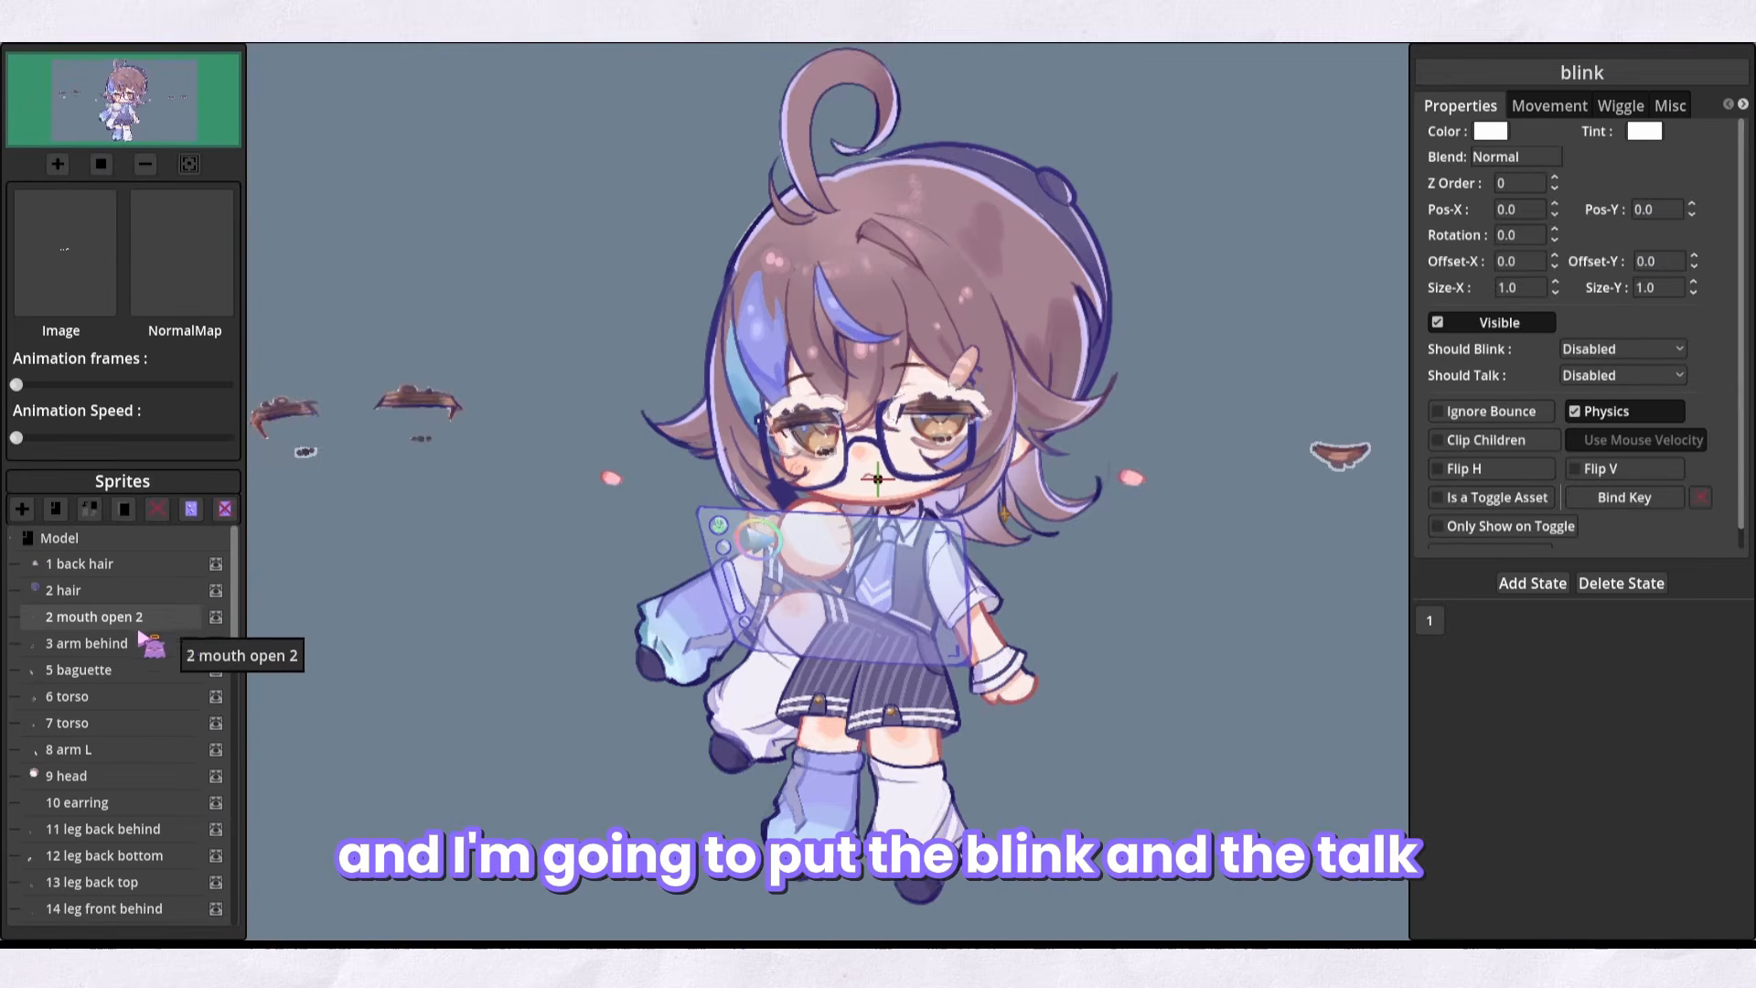
scroll(140, 634, "down", 9)
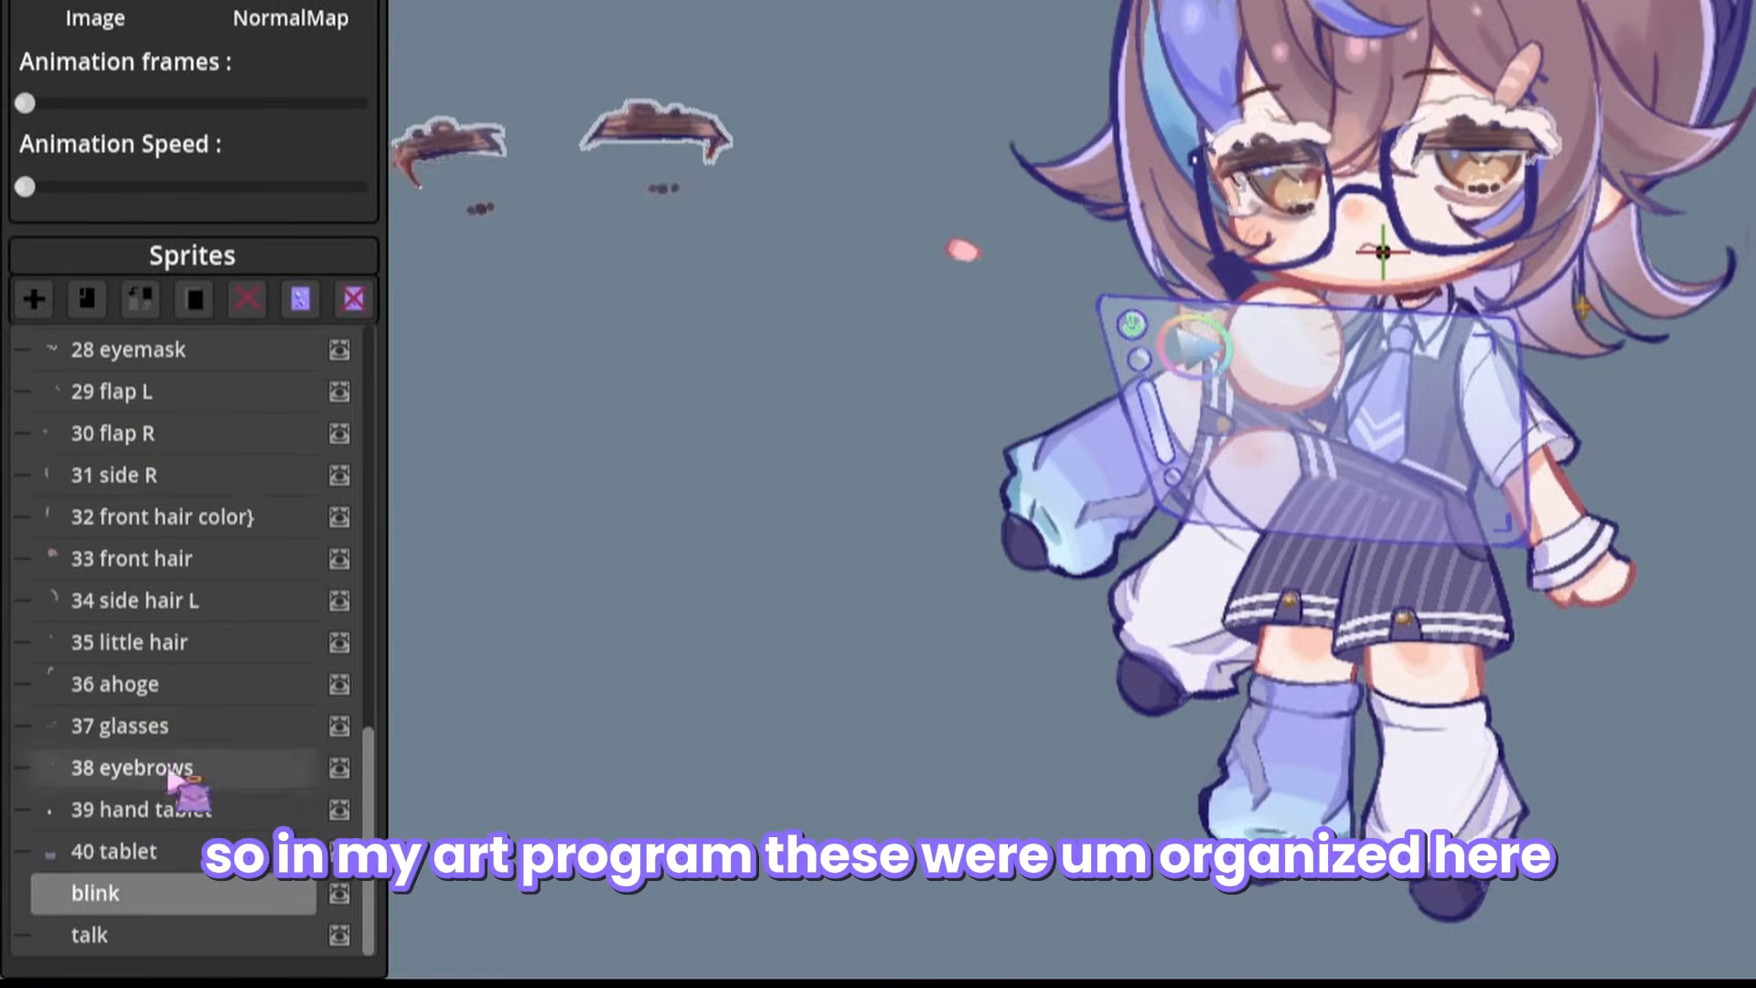
scroll(221, 655, "up", 3)
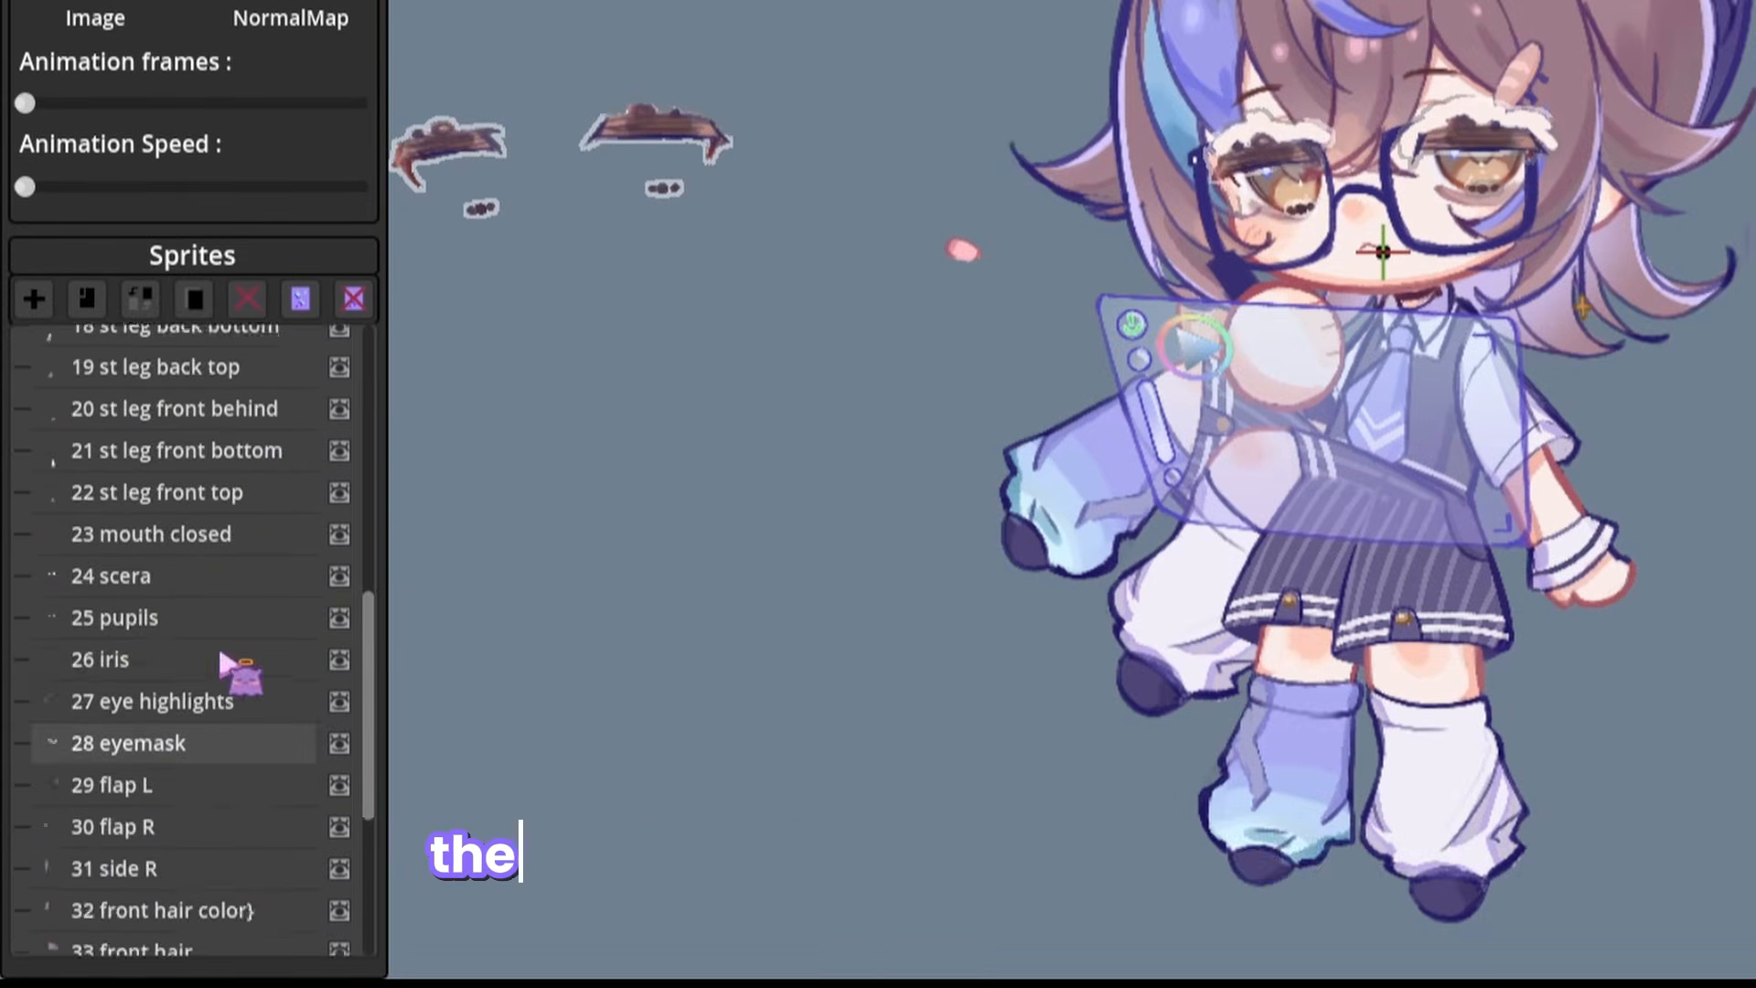
scroll(219, 649, "up", 6)
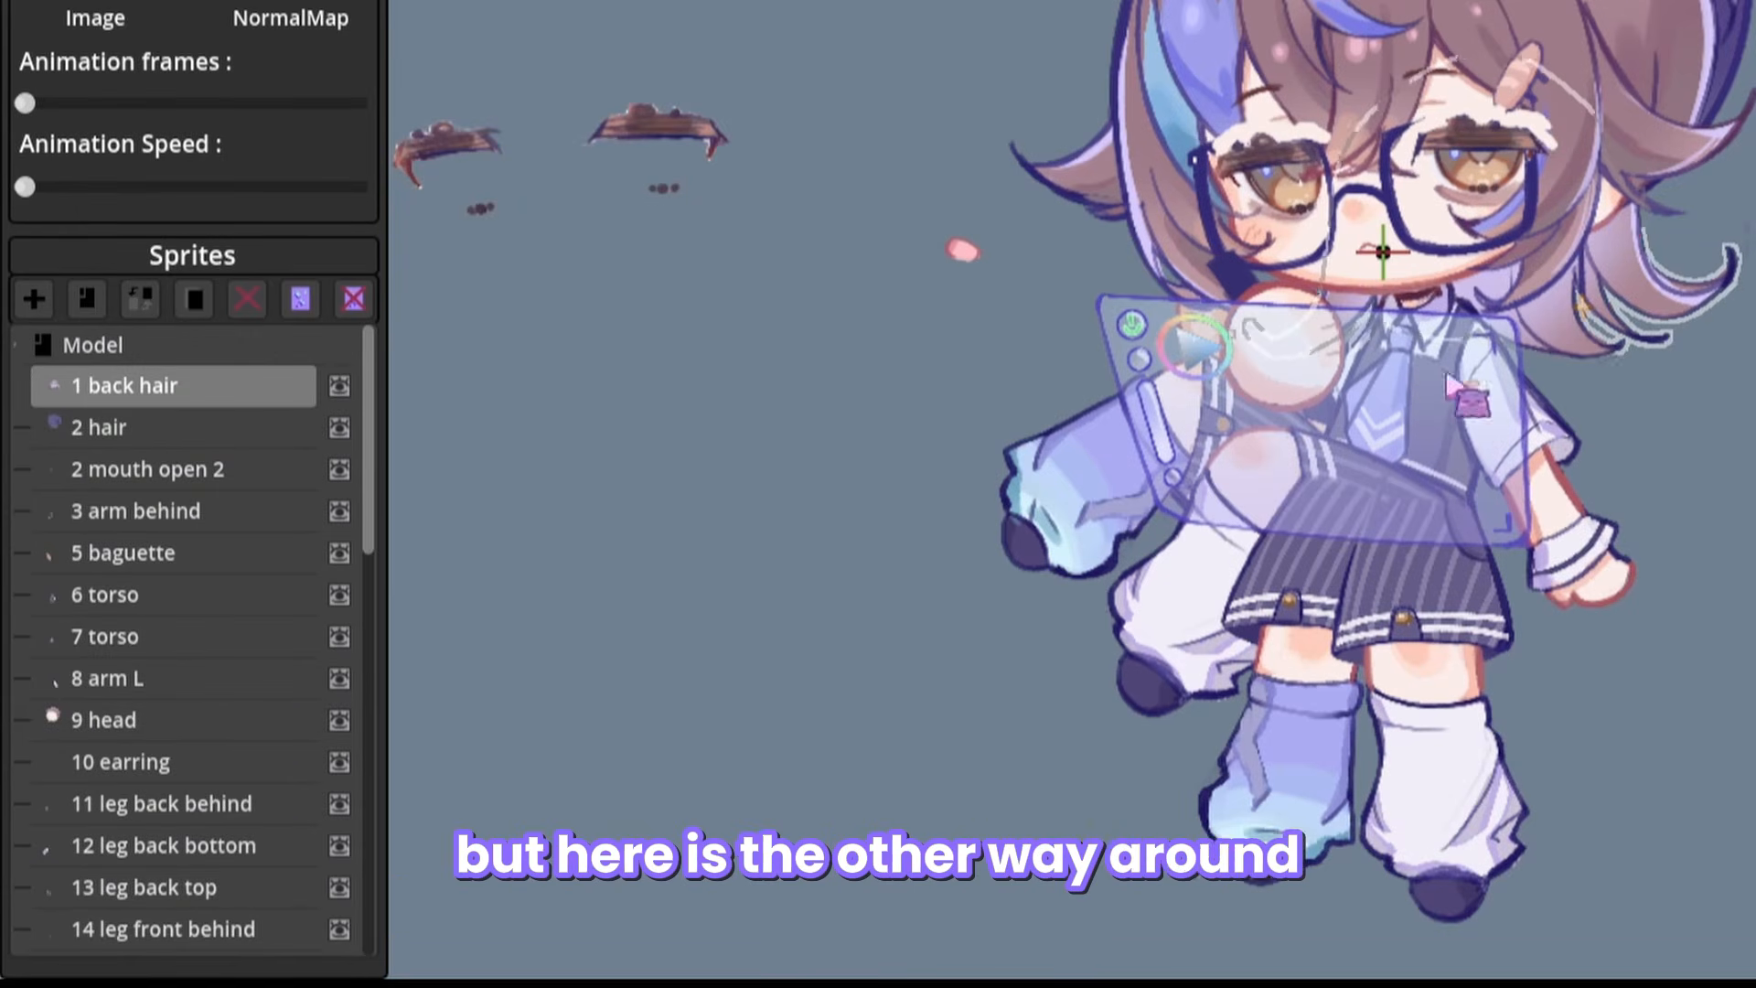
Shift the 1 back hair sprite to about Pos-X -9.9 and Pos-Y 4.1
left_click_drag(1625, 301, 1579, 297)
scroll(128, 393, "down", 9)
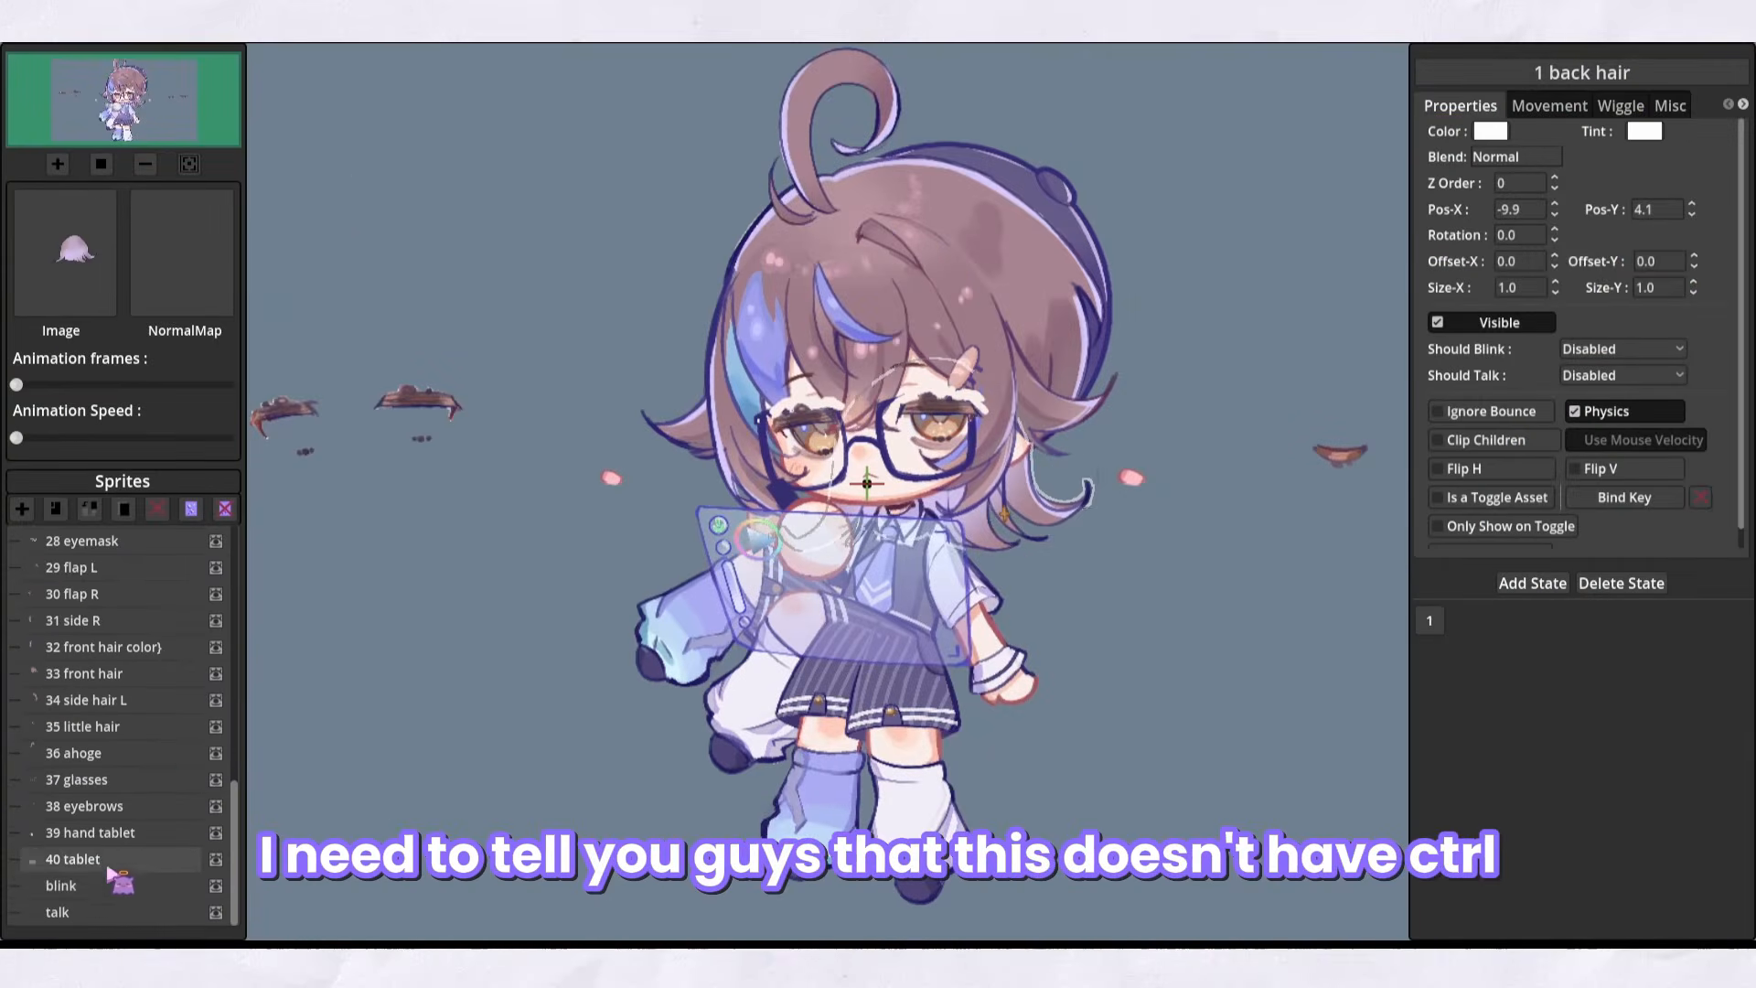
left_click(108, 882)
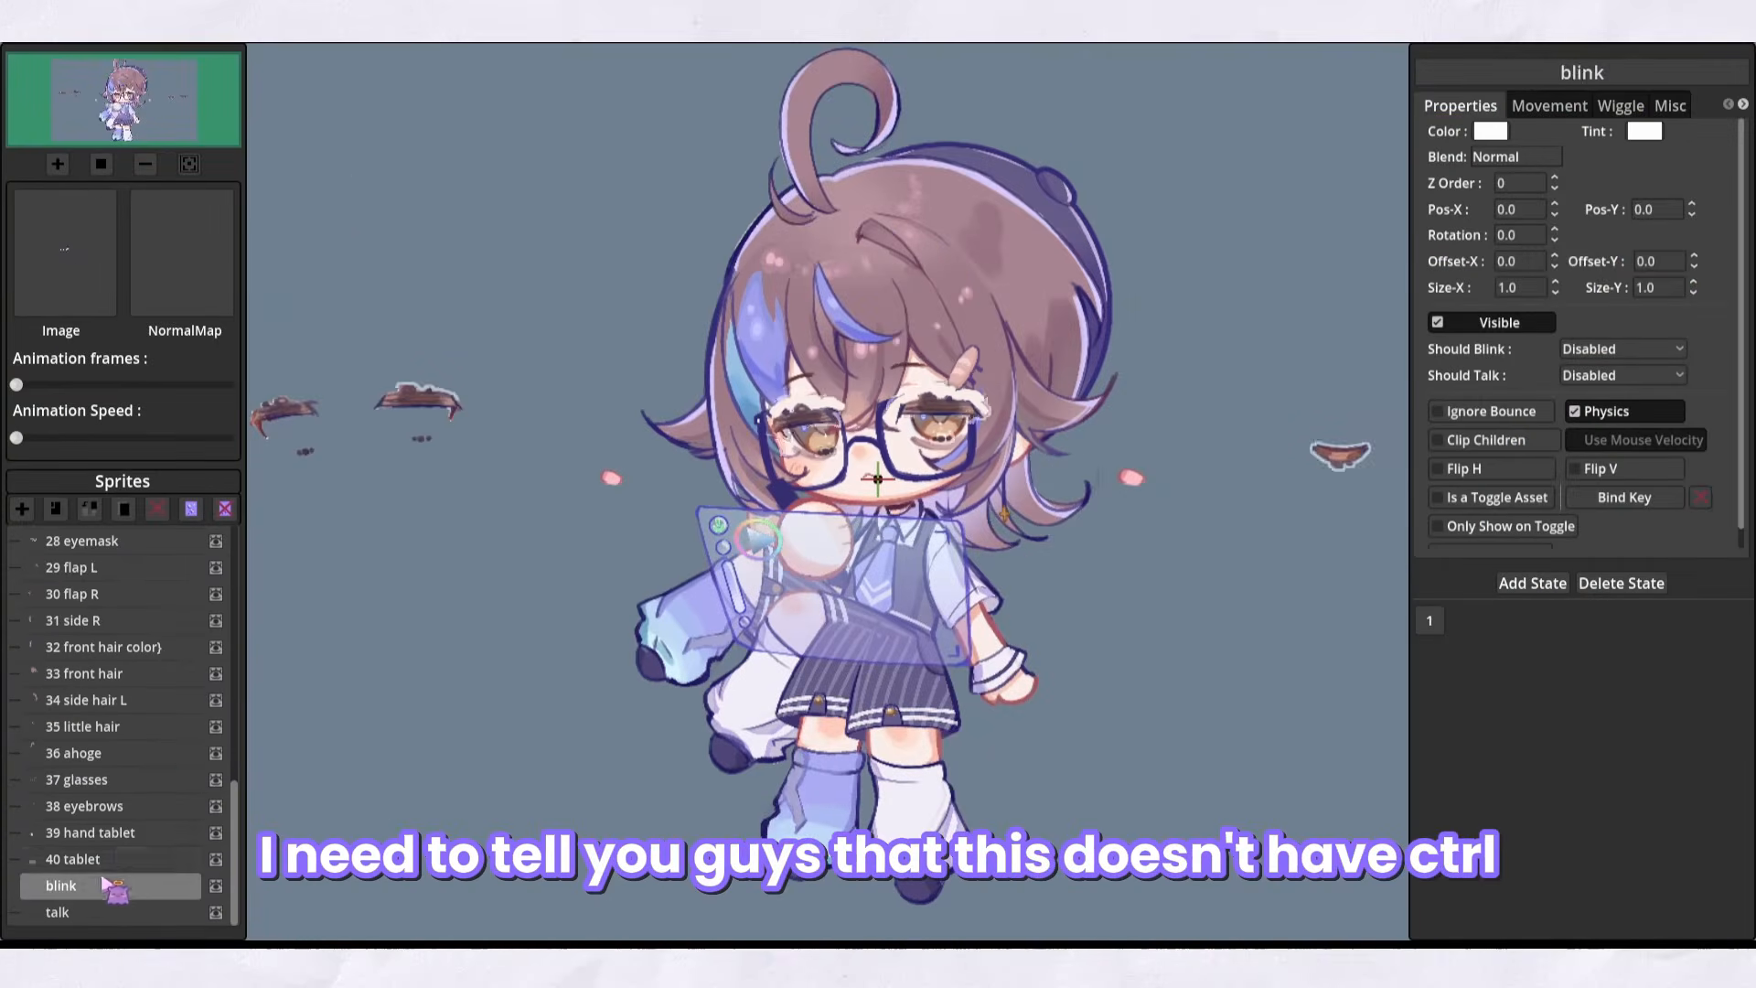
left_click(99, 860)
left_click(106, 836)
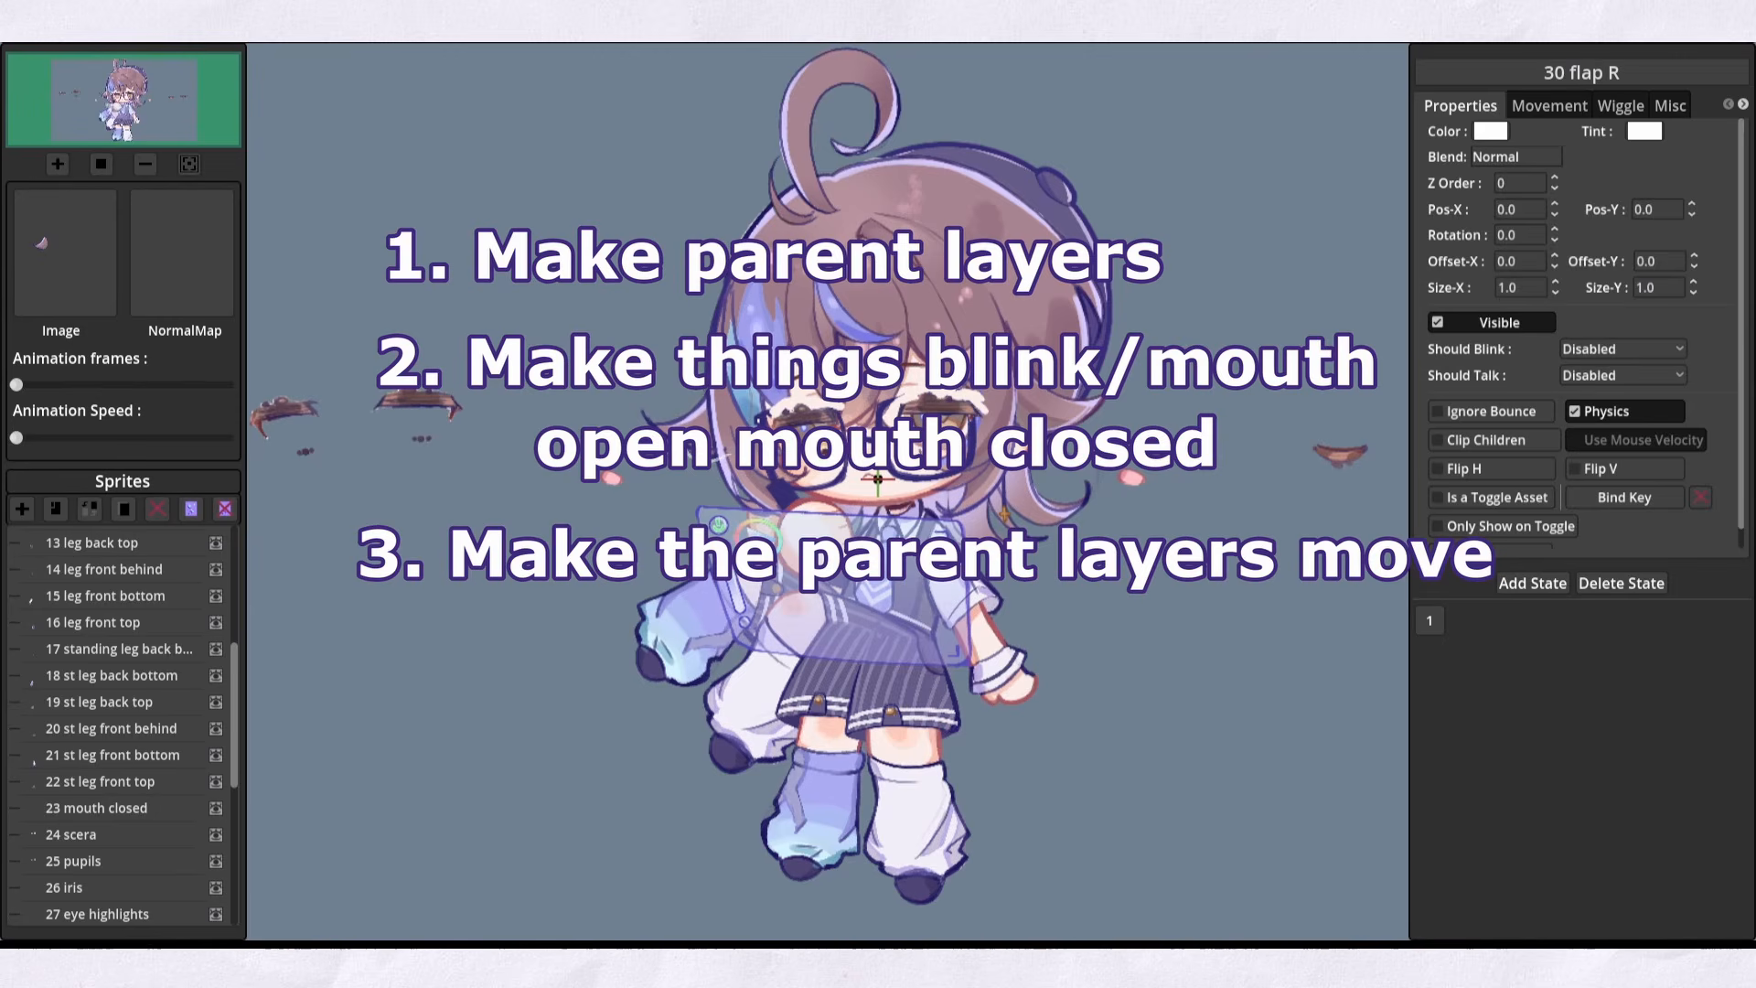
Set the blink sprite's Should Blink option to Eye Closed
scroll(92, 878, "down", 5)
left_click_drag(86, 887, 102, 855)
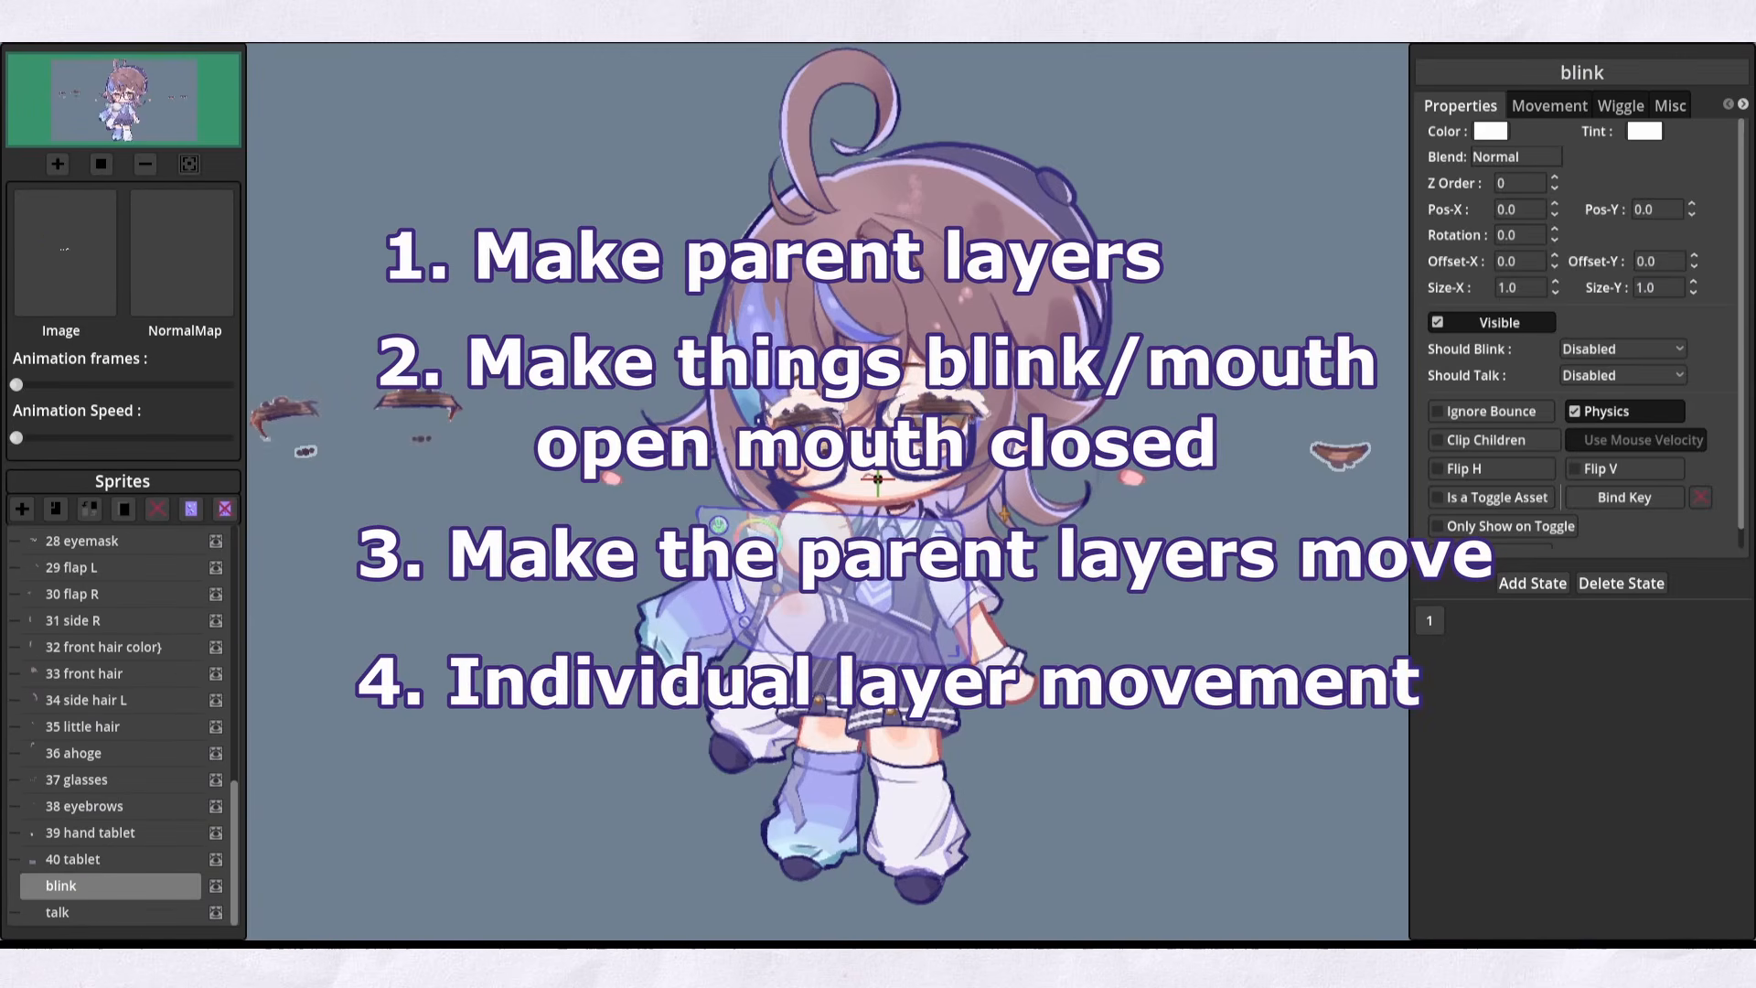
left_click(1624, 349)
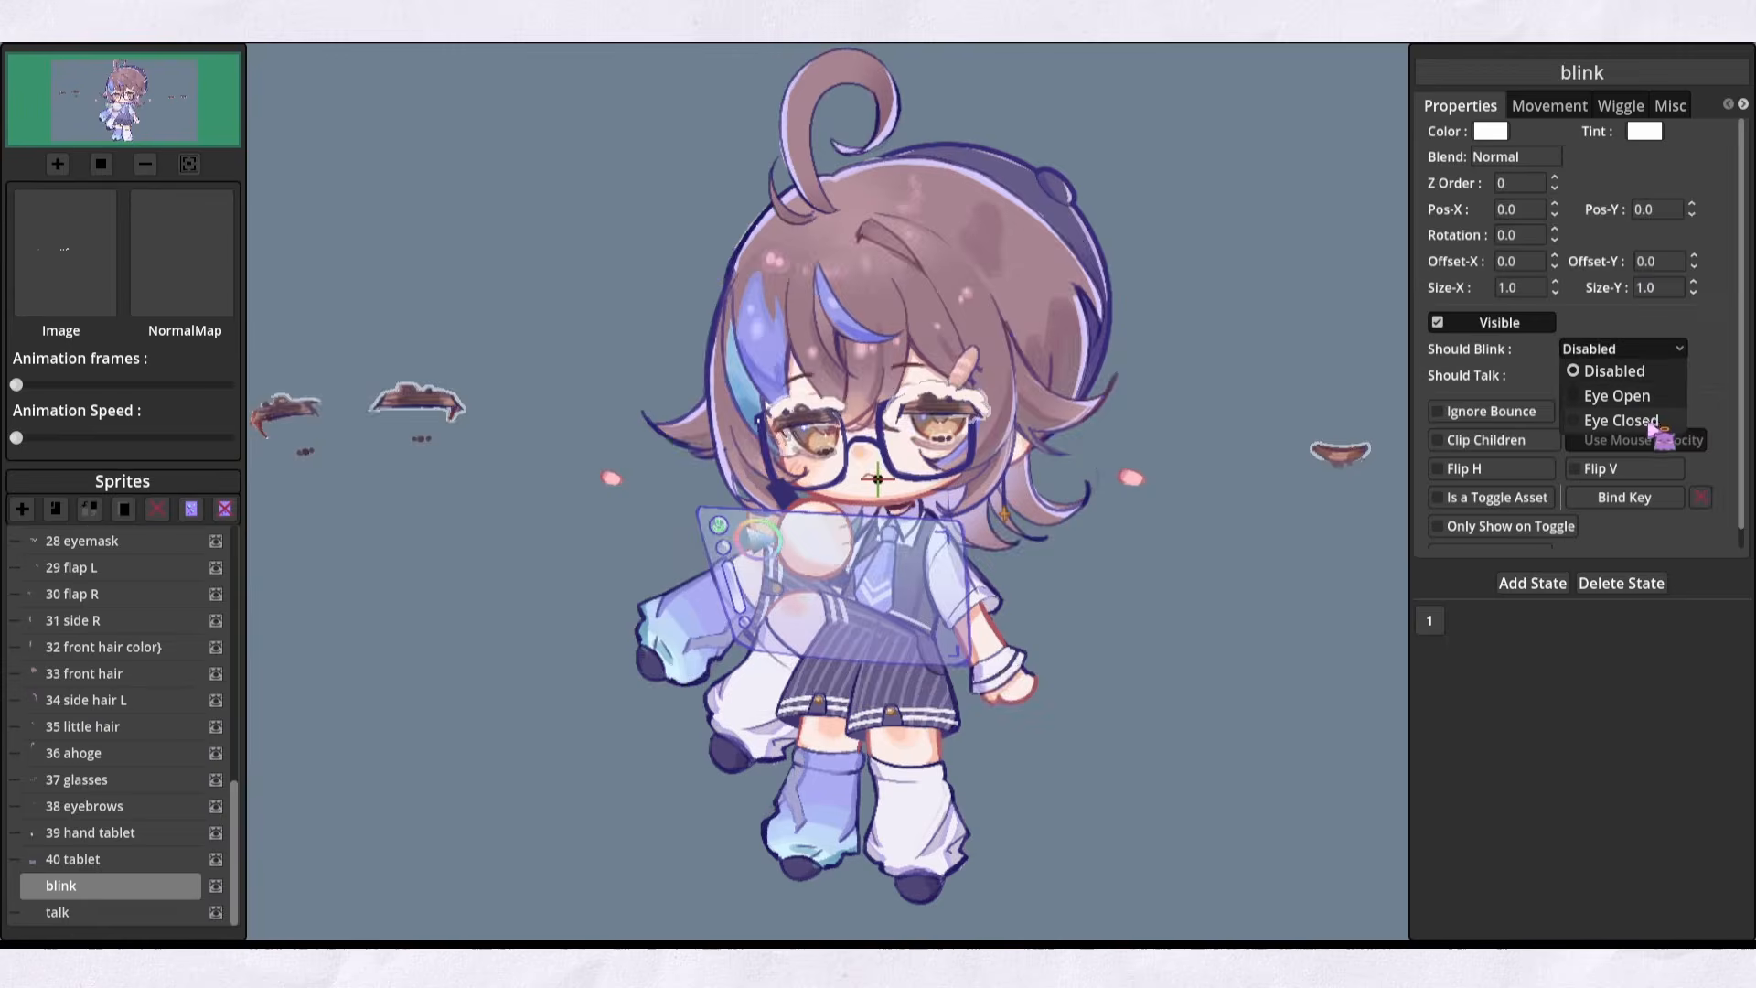
left_click(1646, 421)
Examine the blink sprite's Movement, Wiggle and Misc settings for options that control the blink animation
left_click(1556, 105)
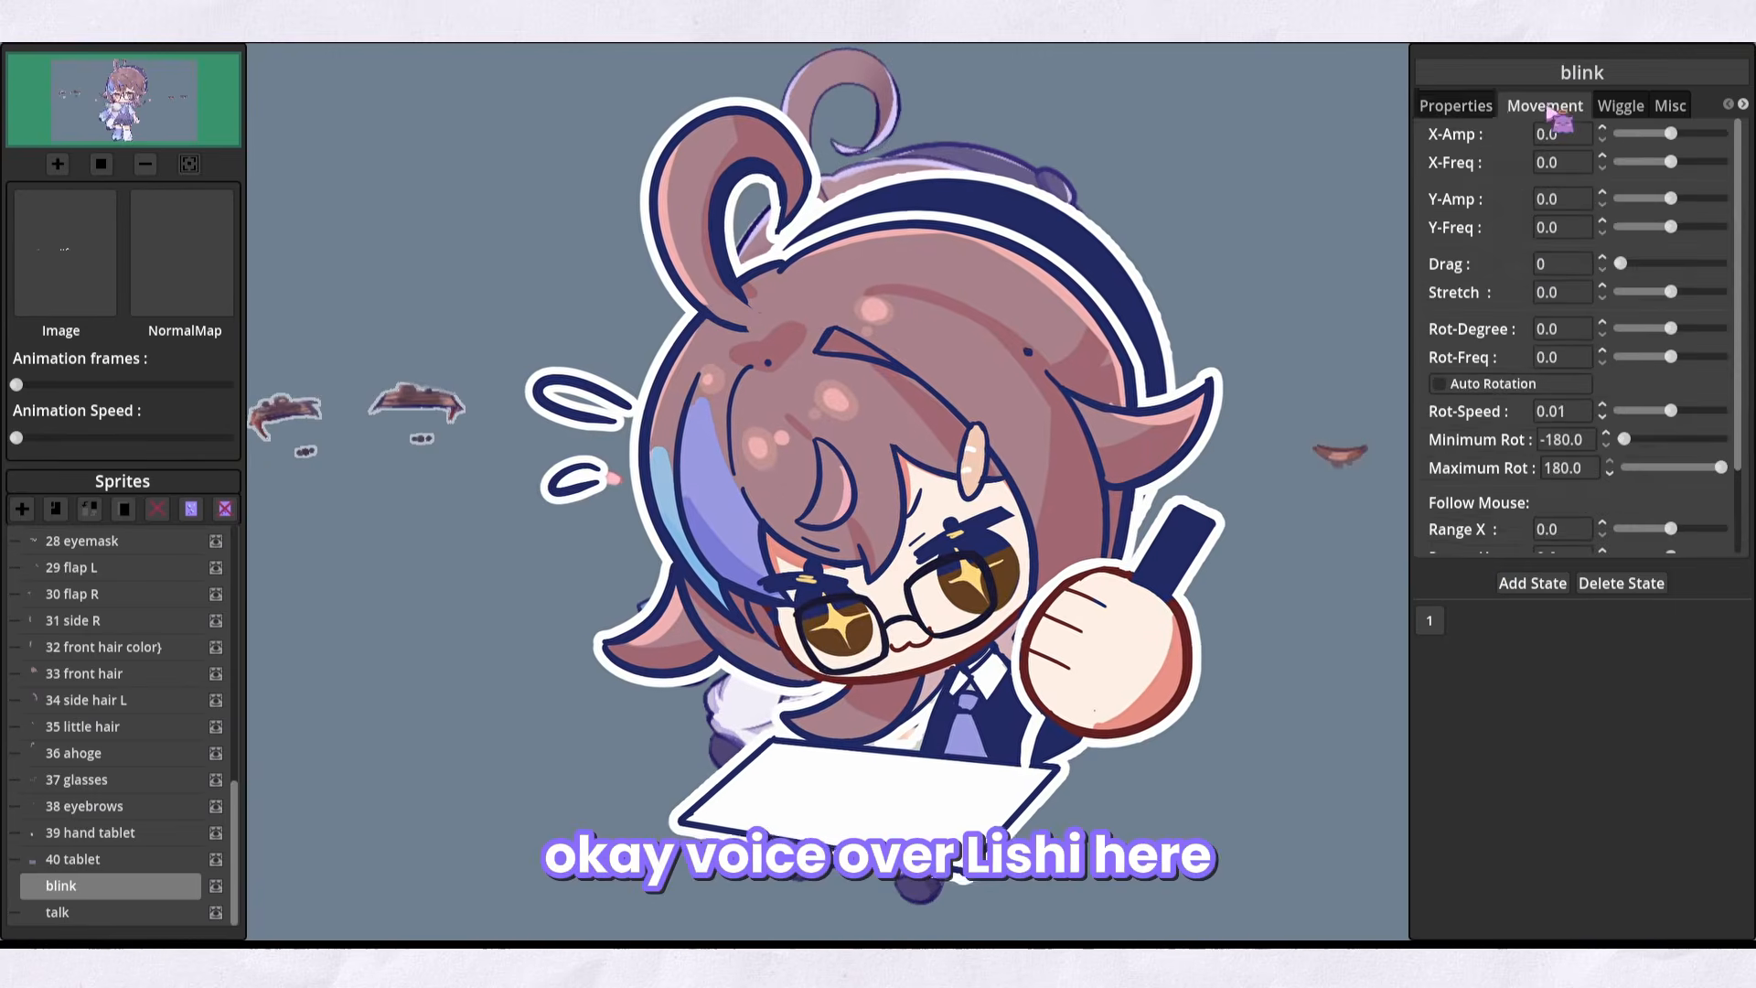
left_click(1472, 108)
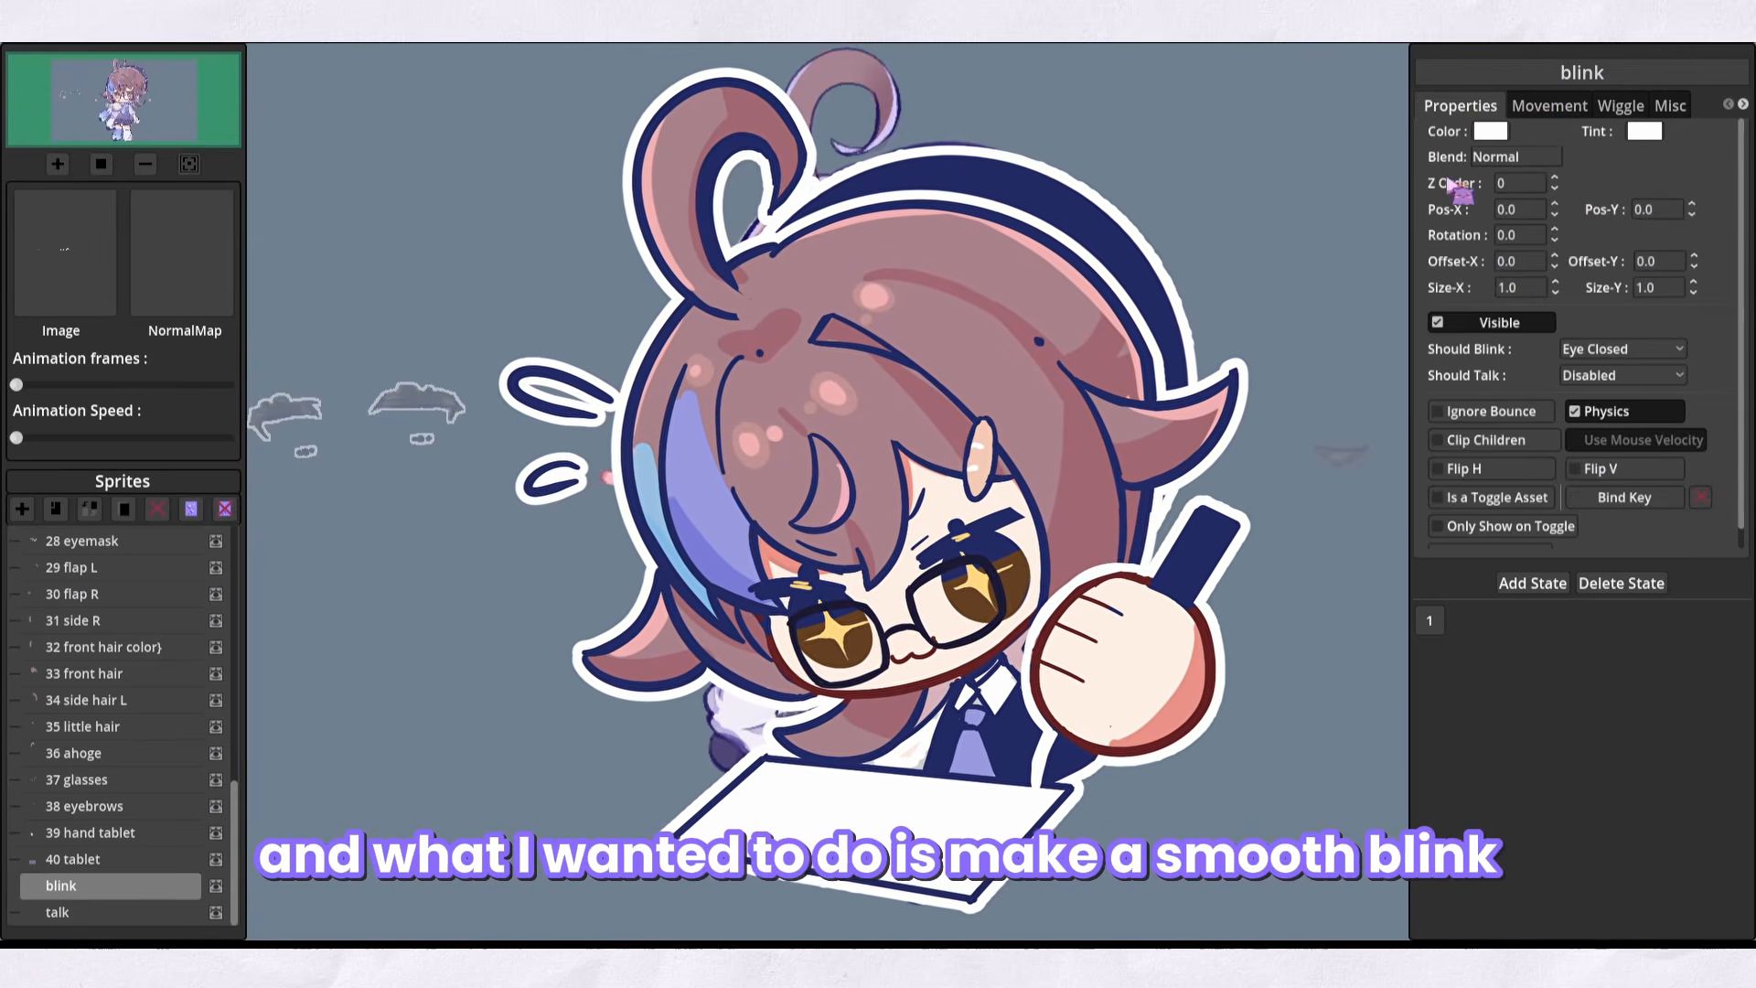
left_click(1564, 107)
left_click(1474, 110)
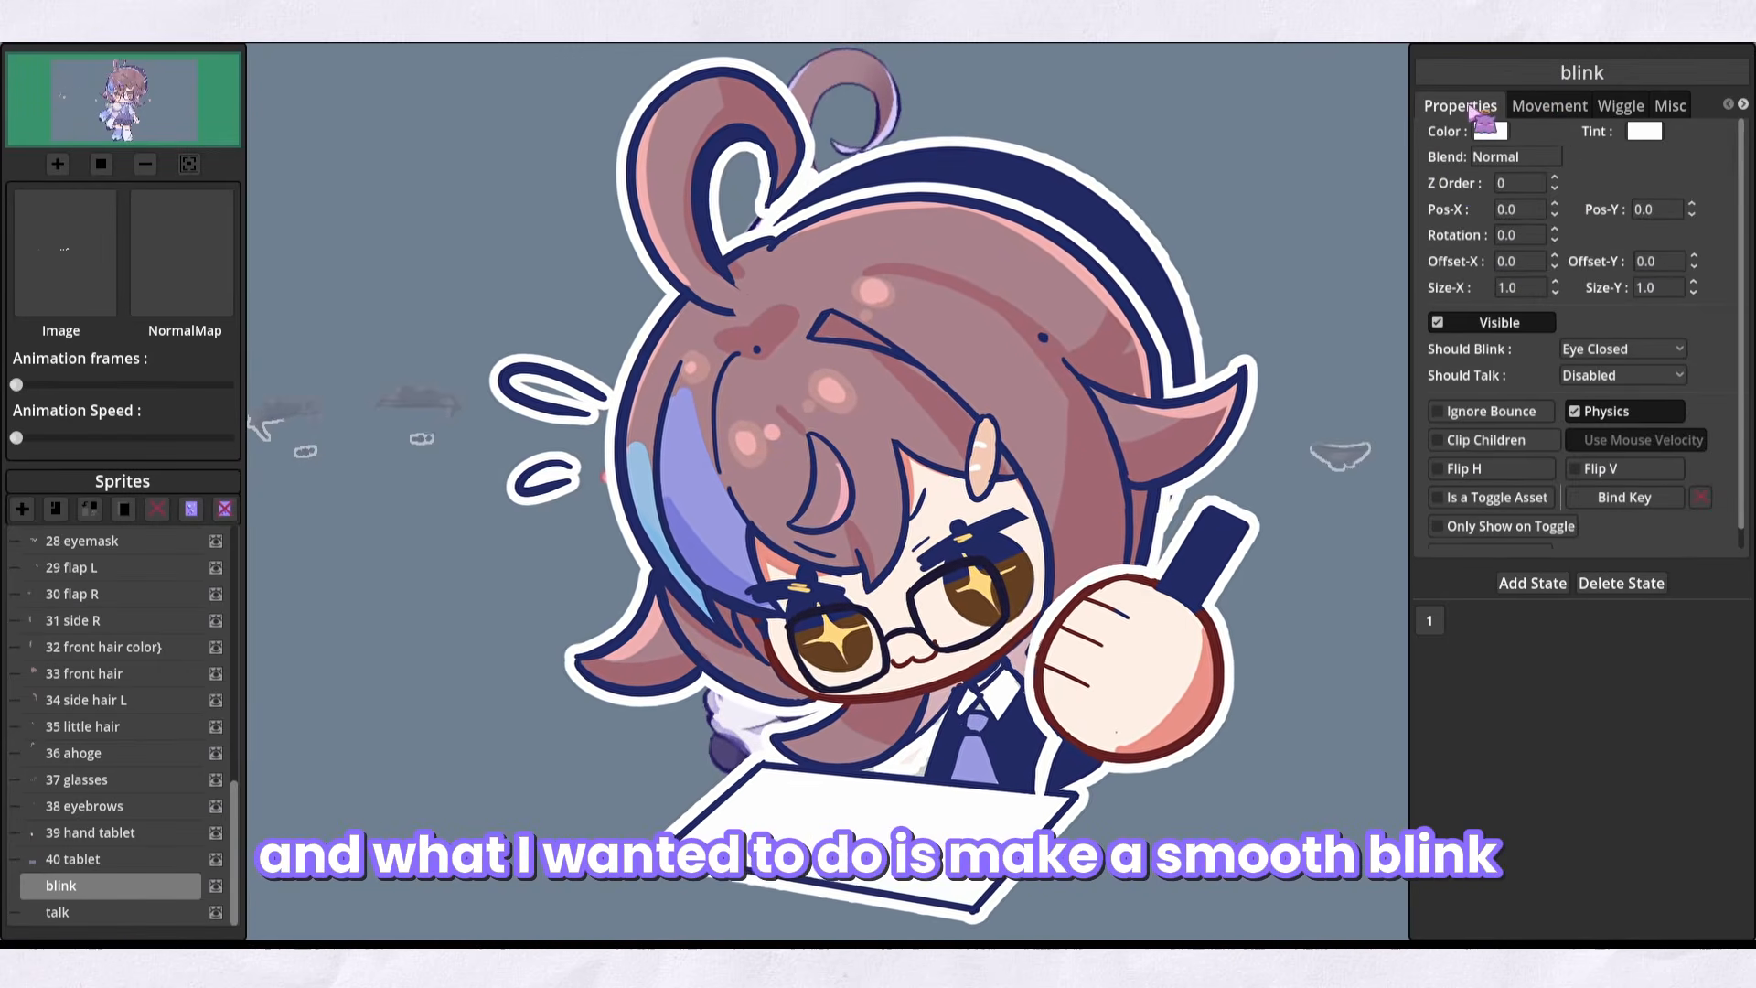
left_click(1621, 107)
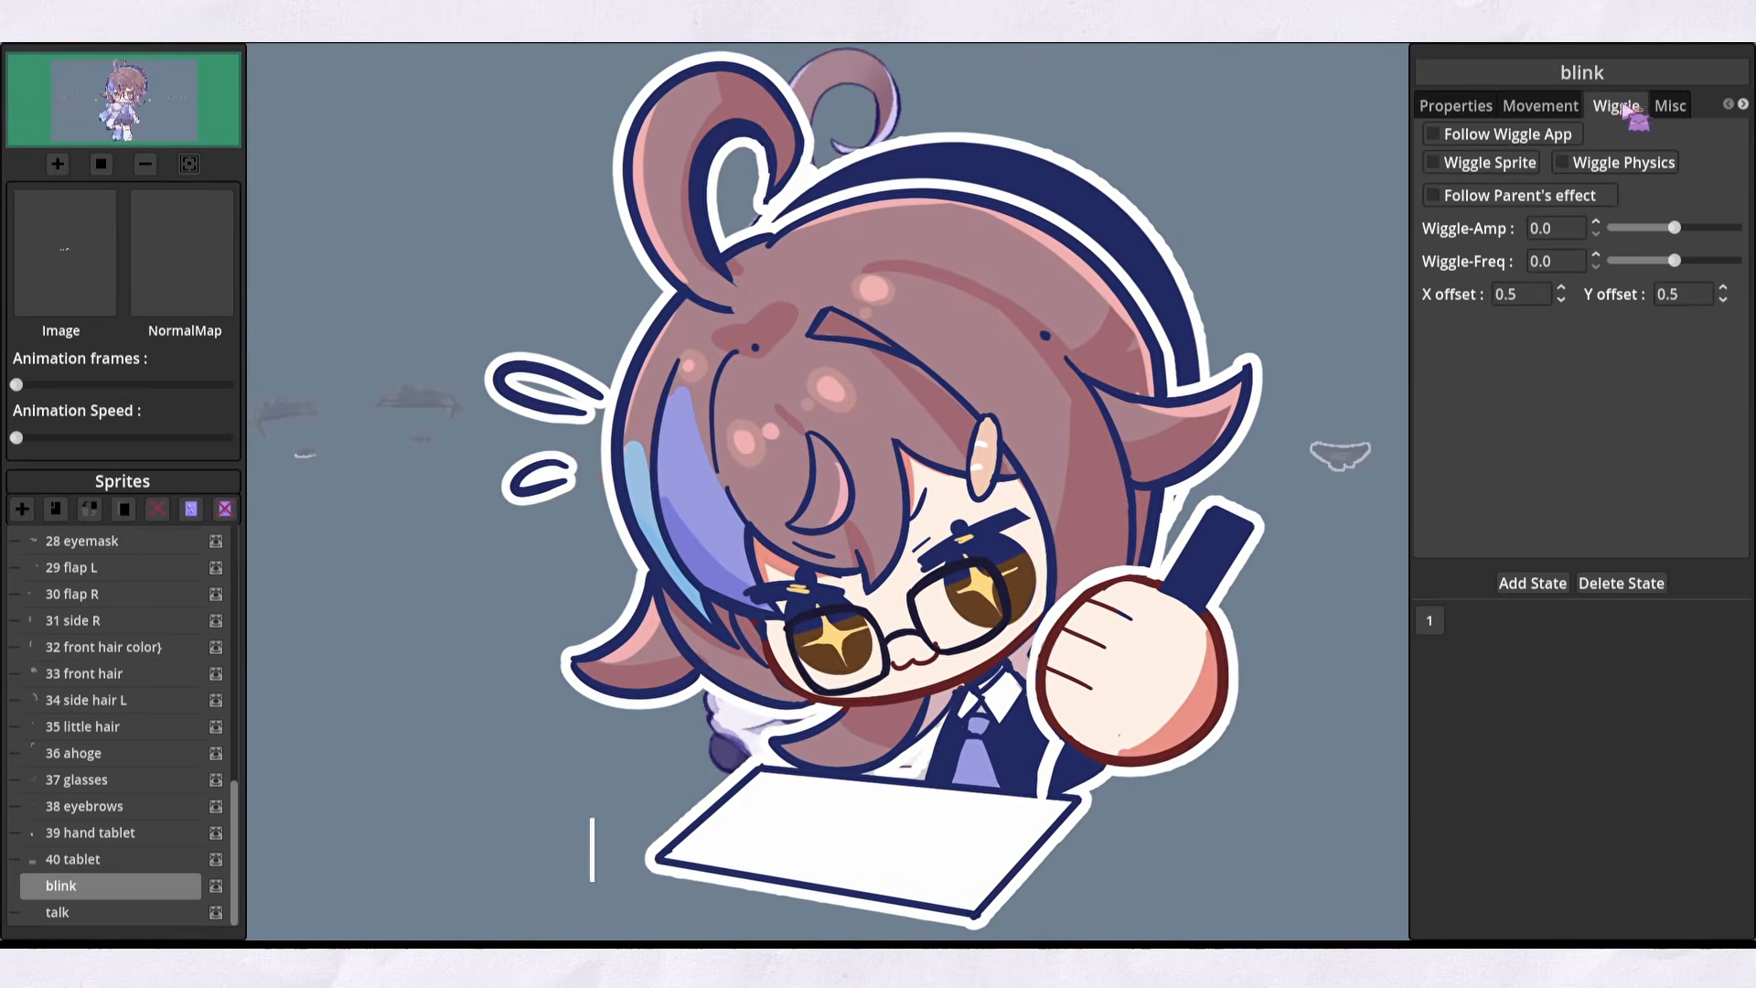
left_click(1669, 107)
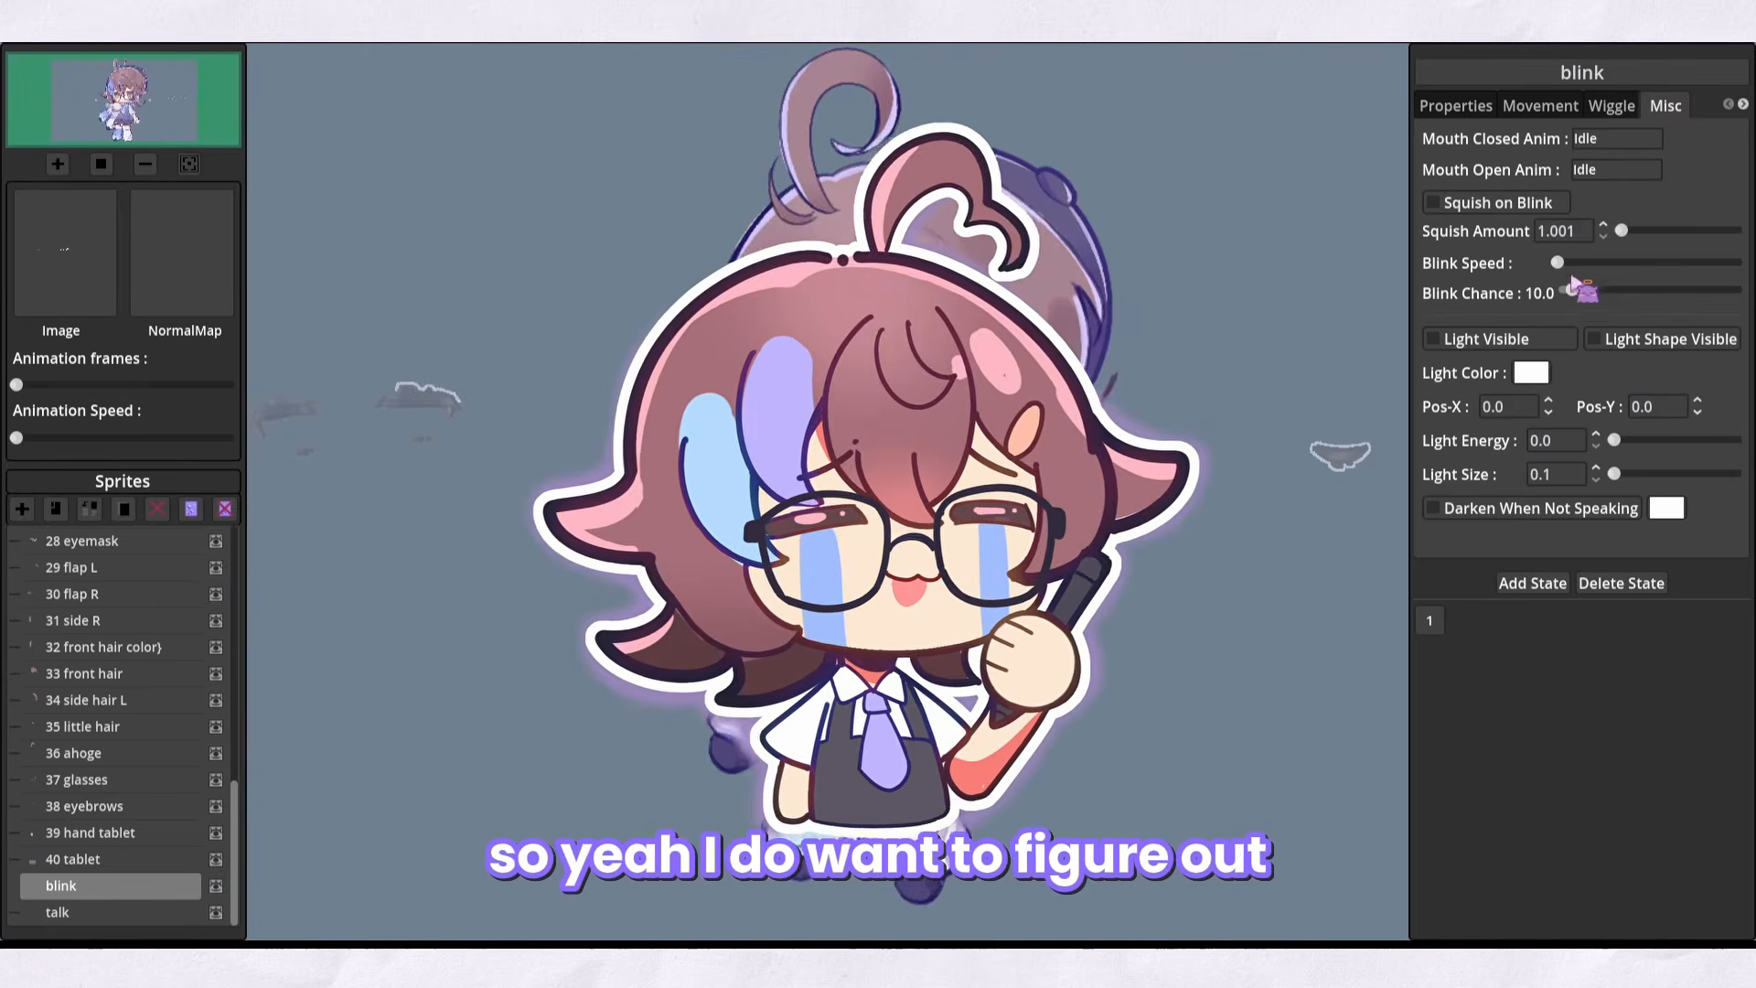
left_click_drag(1560, 265, 1557, 267)
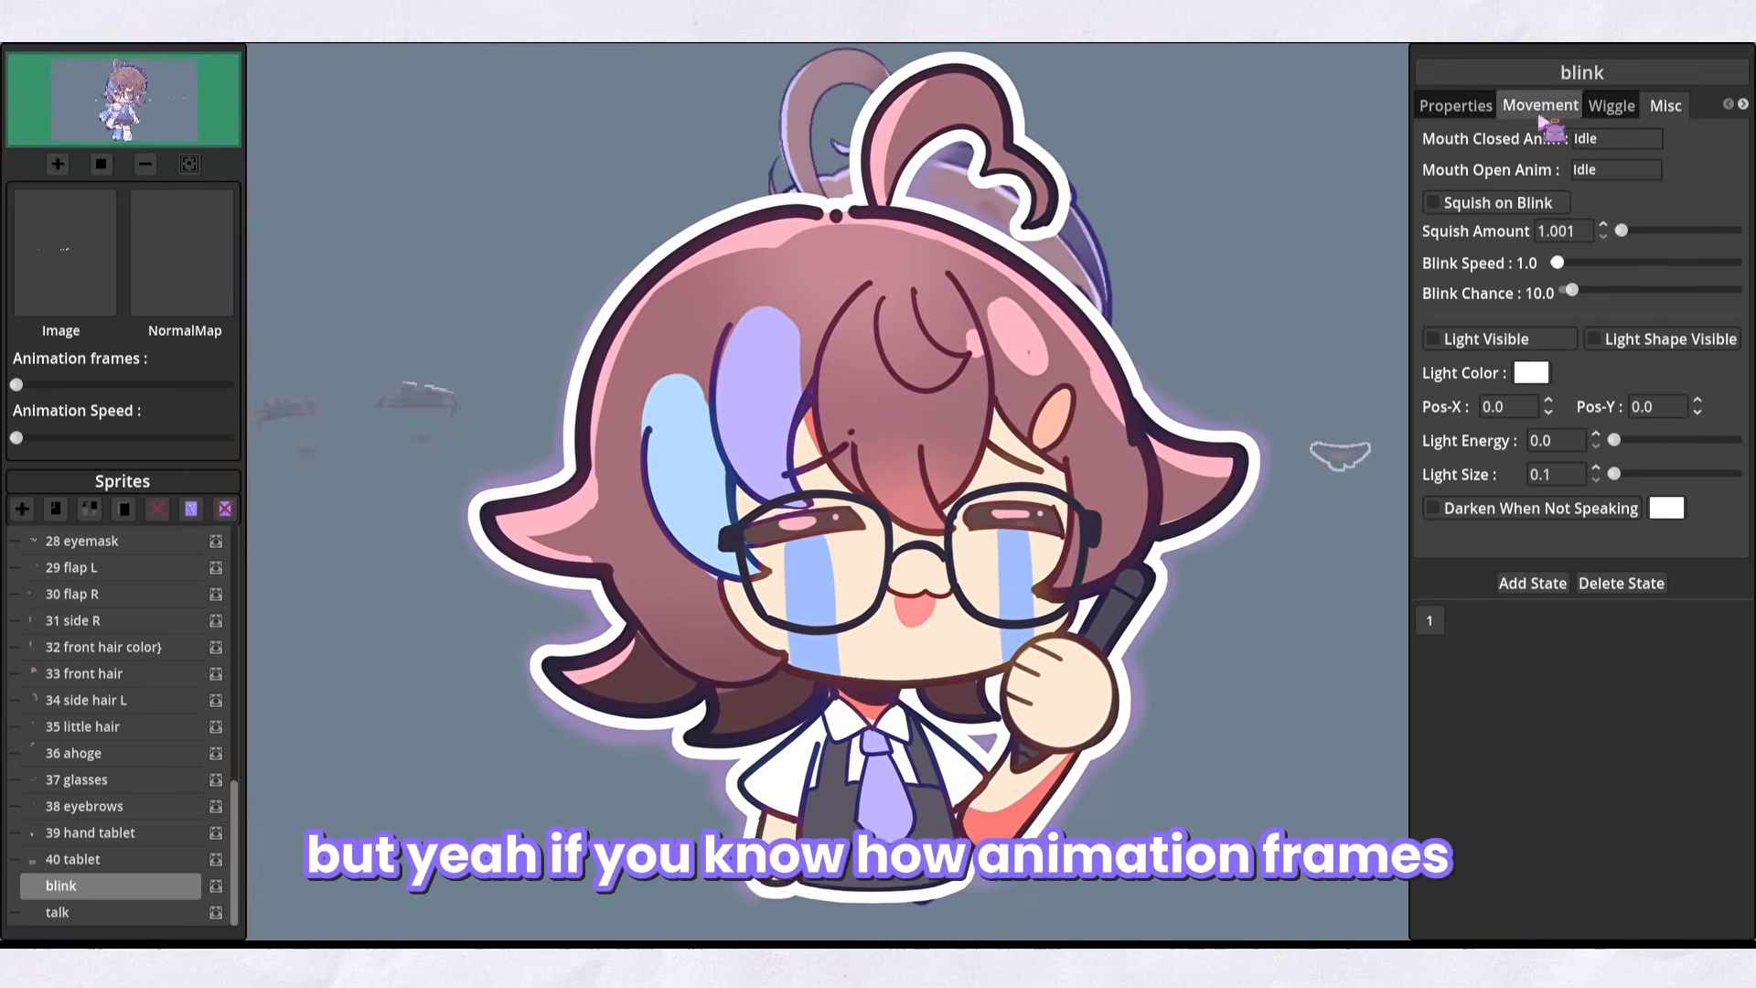
left_click(1456, 105)
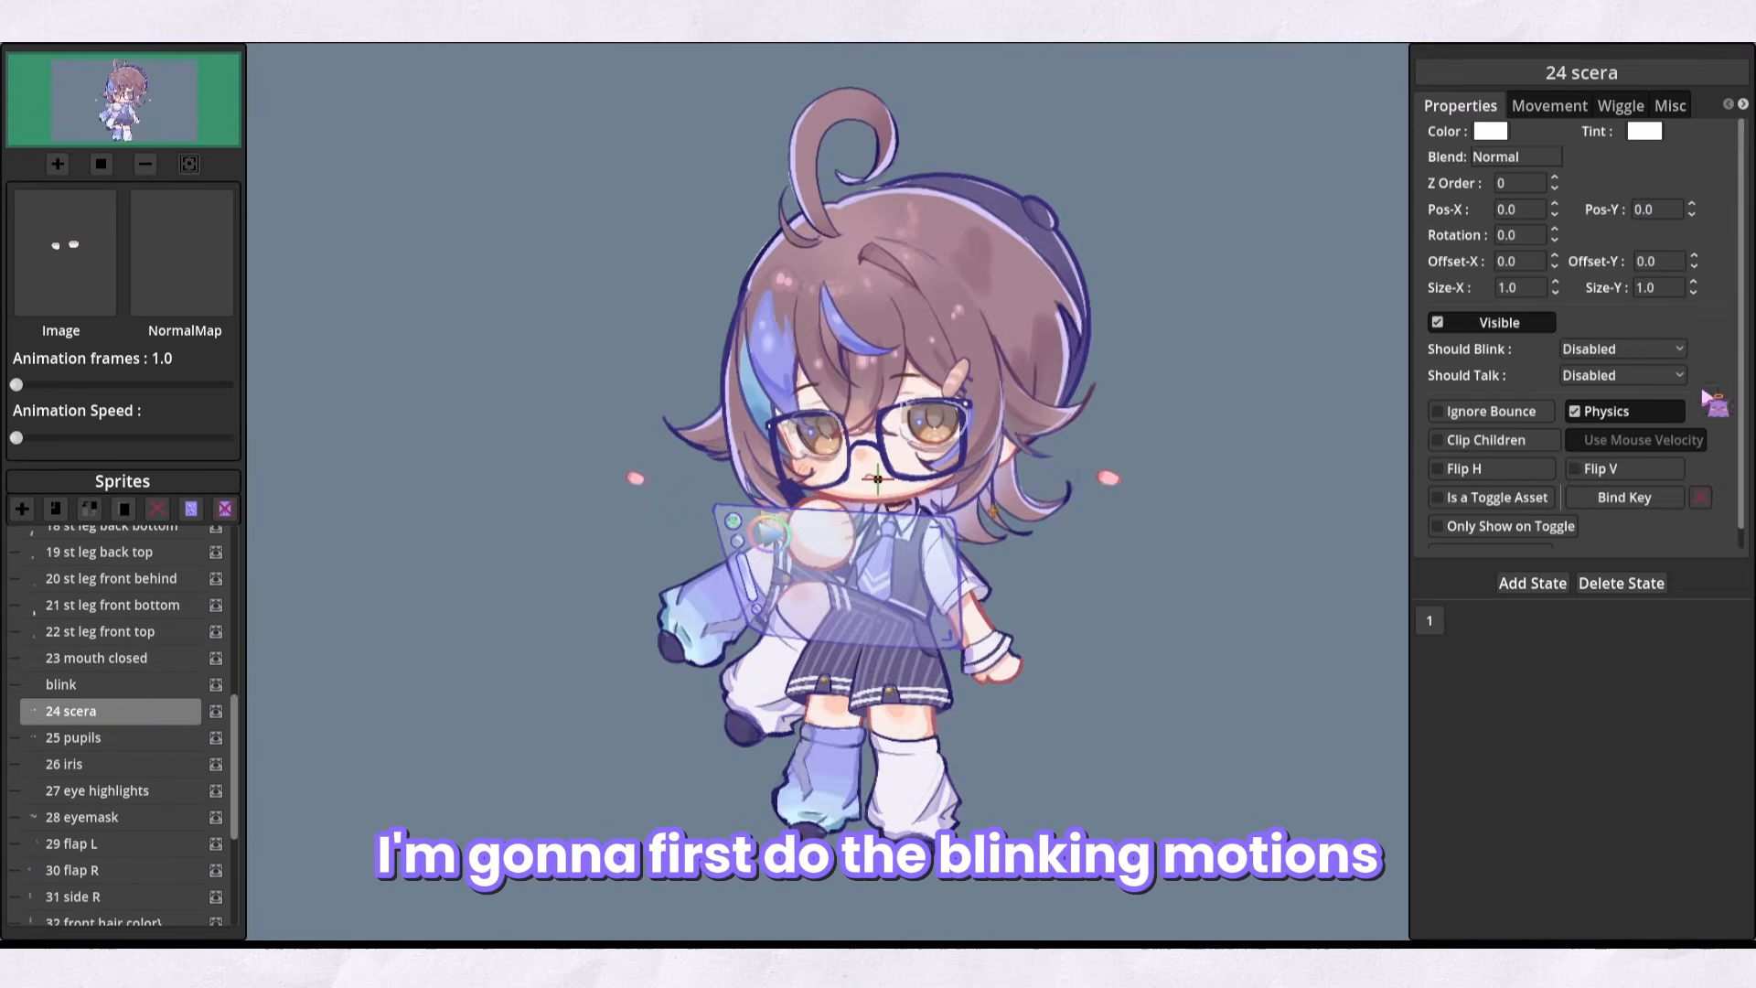
Set Should Blink to Eye Open for the open-eye sprites, including the pupils, iris and eye highlights, and select the talk sprite
left_click(119, 737)
left_click(1665, 350)
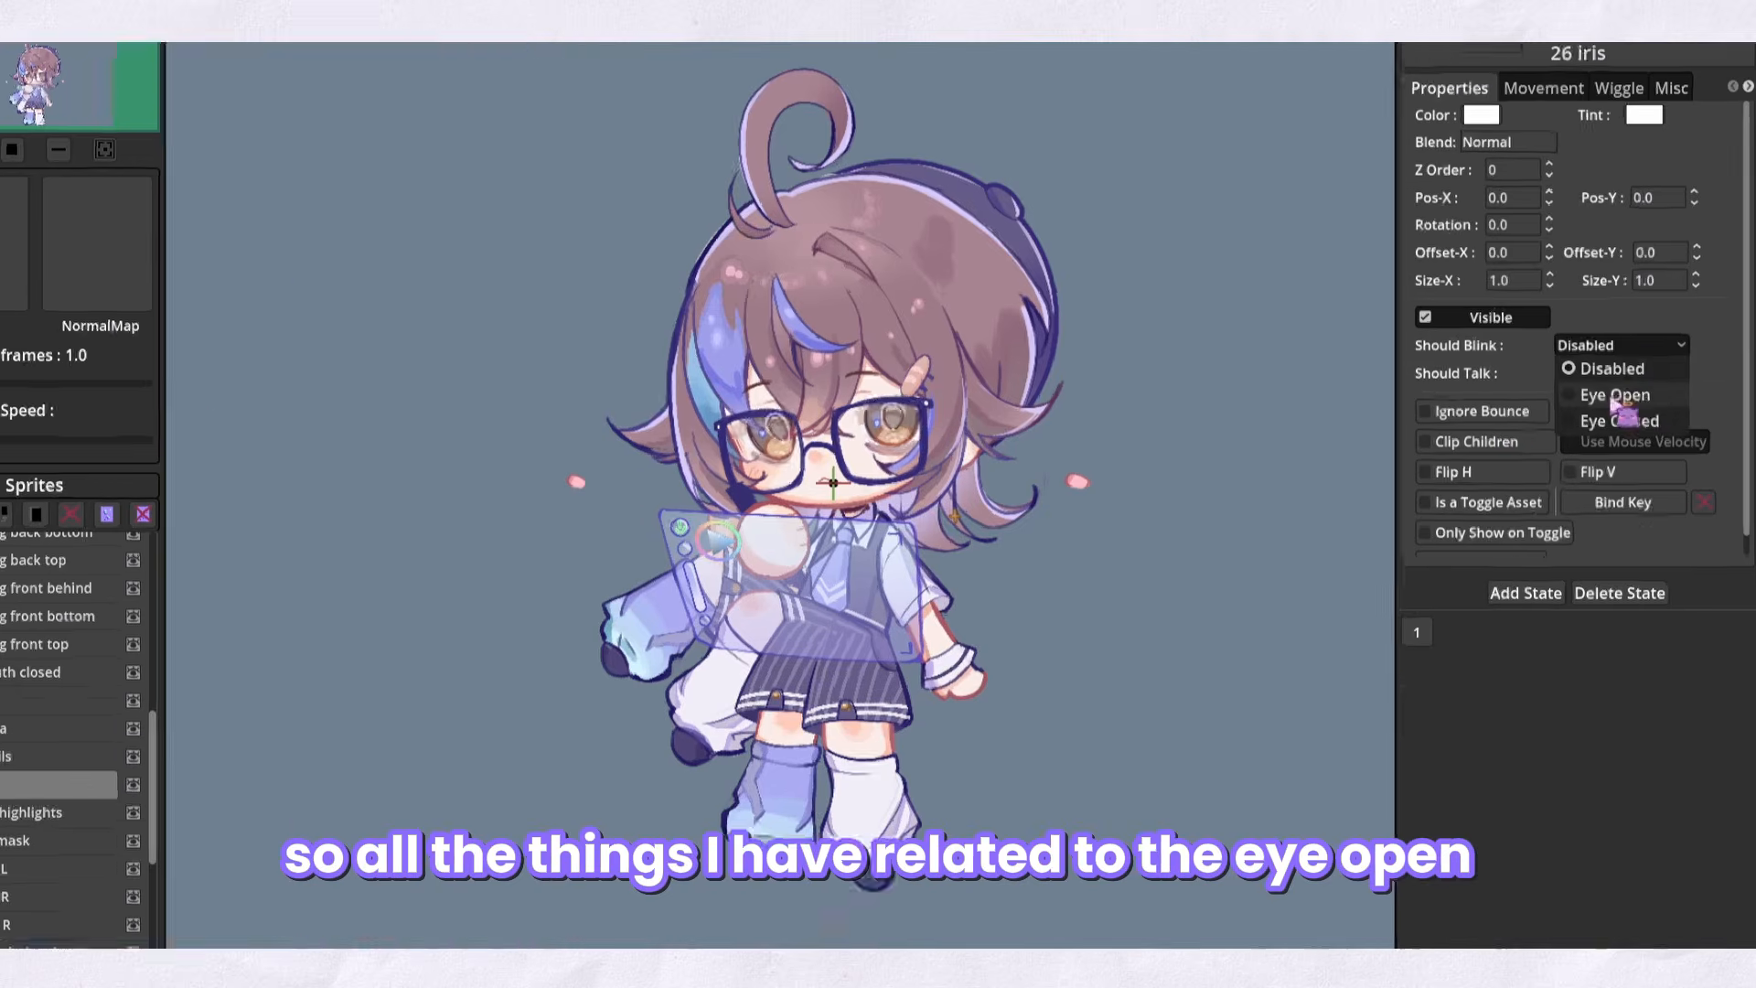
left_click(1626, 397)
left_click(110, 791)
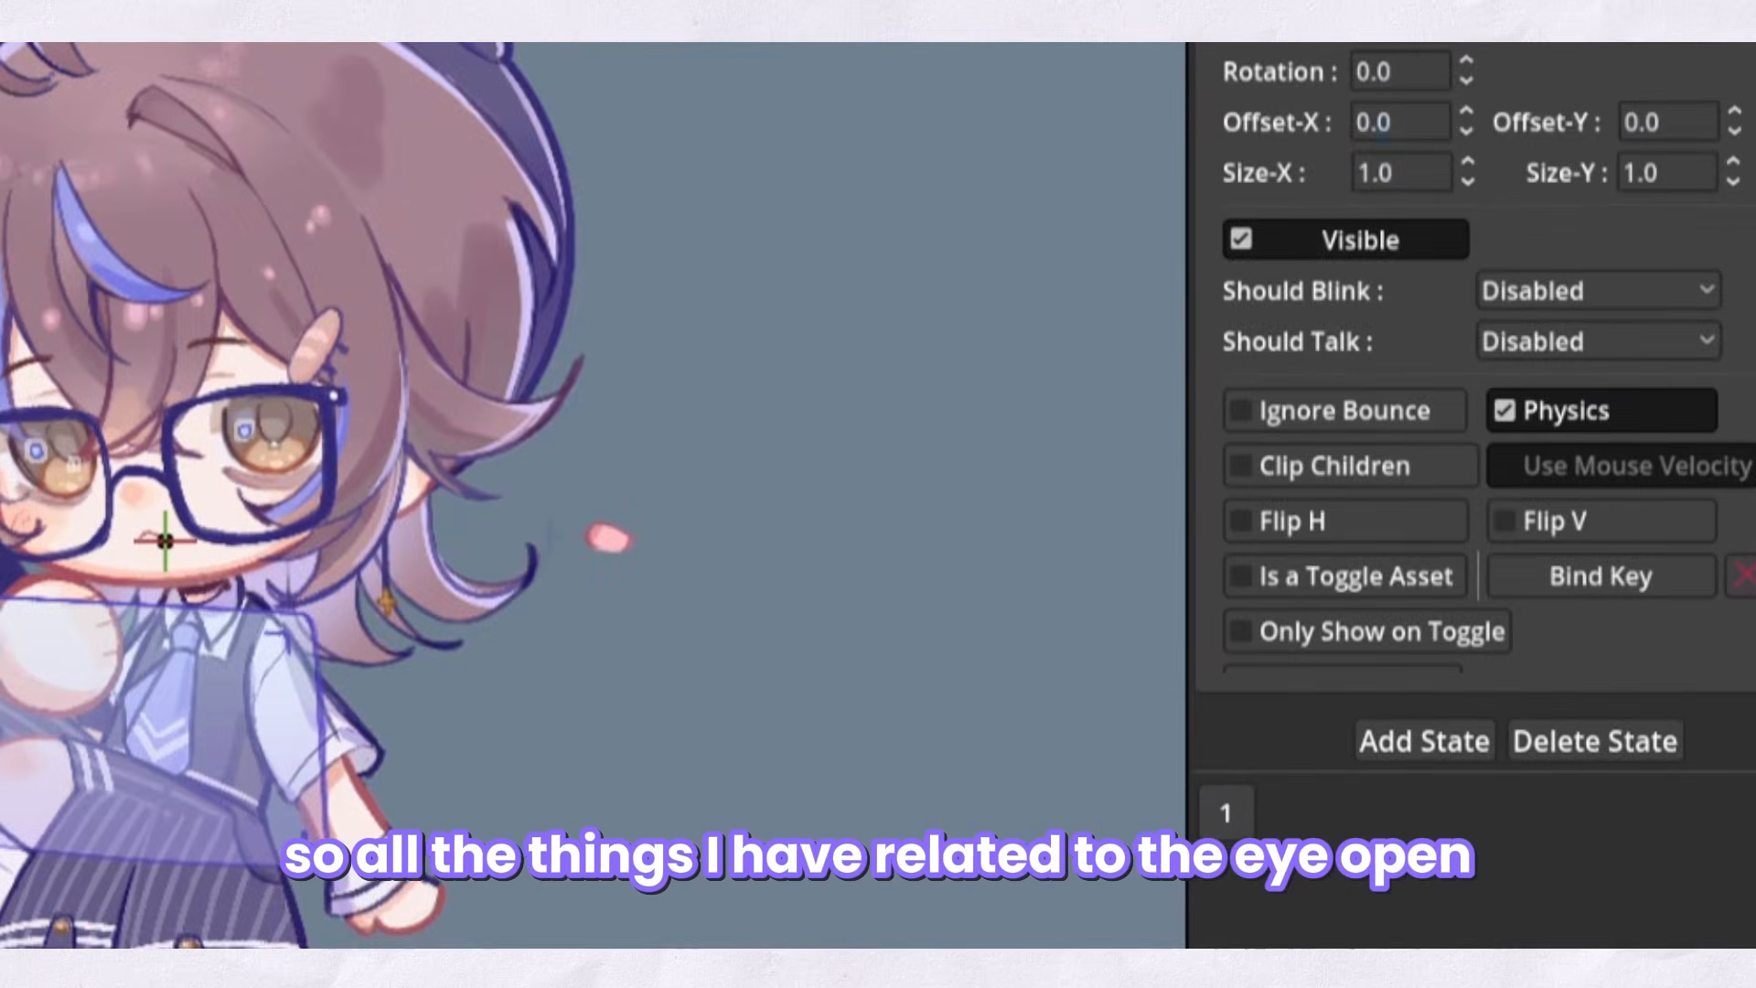
left_click(1646, 292)
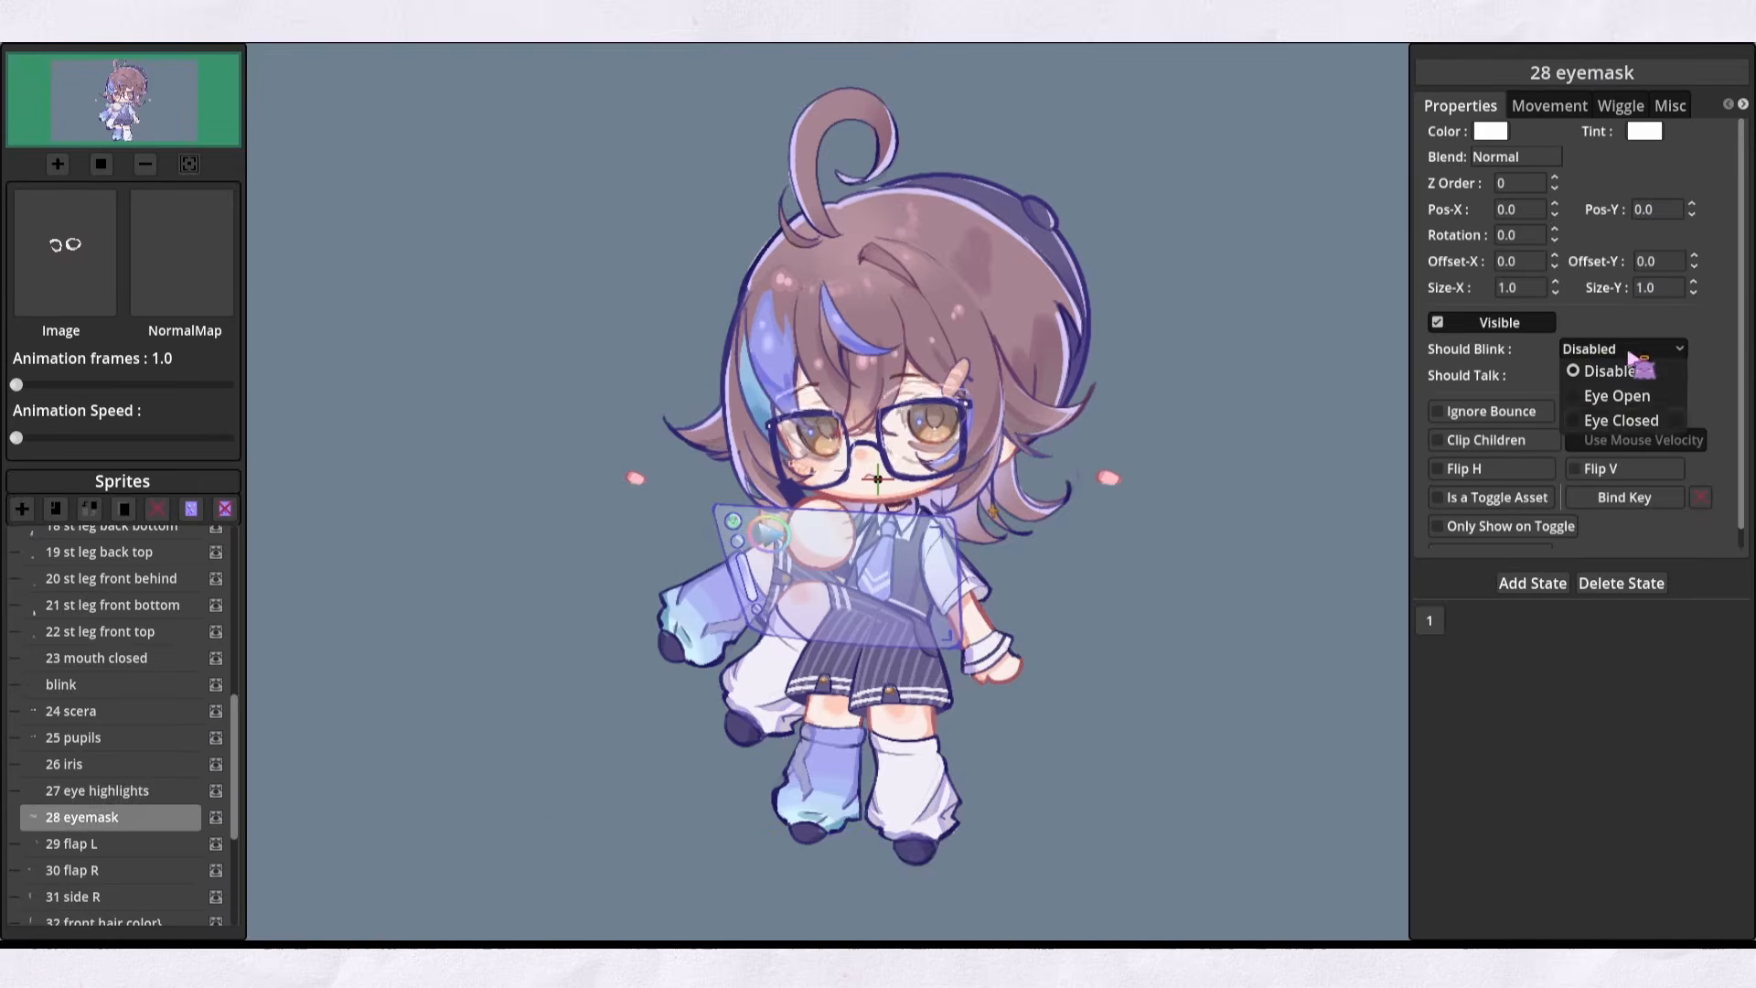
left_click(1631, 368)
scroll(125, 784, "down", 5)
left_click(100, 912)
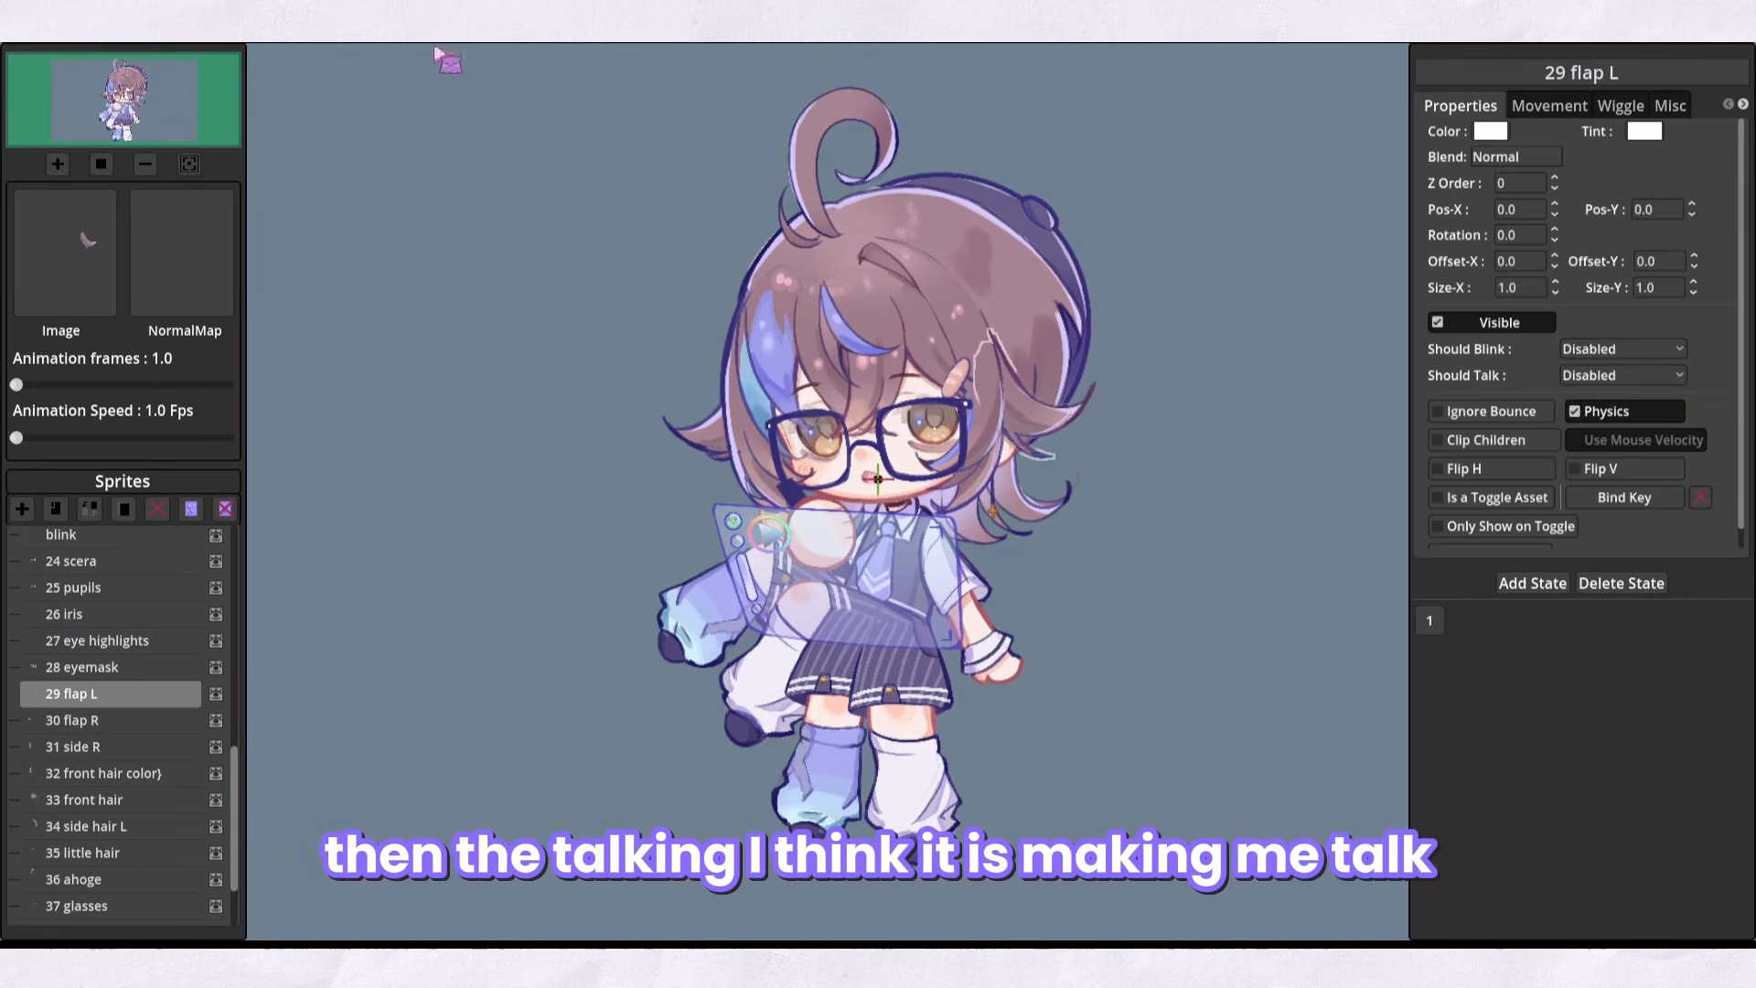
Raise the microphone's Vol. Sensitivity to its maximum in the audio settings and close the settings
right_click(375, 50)
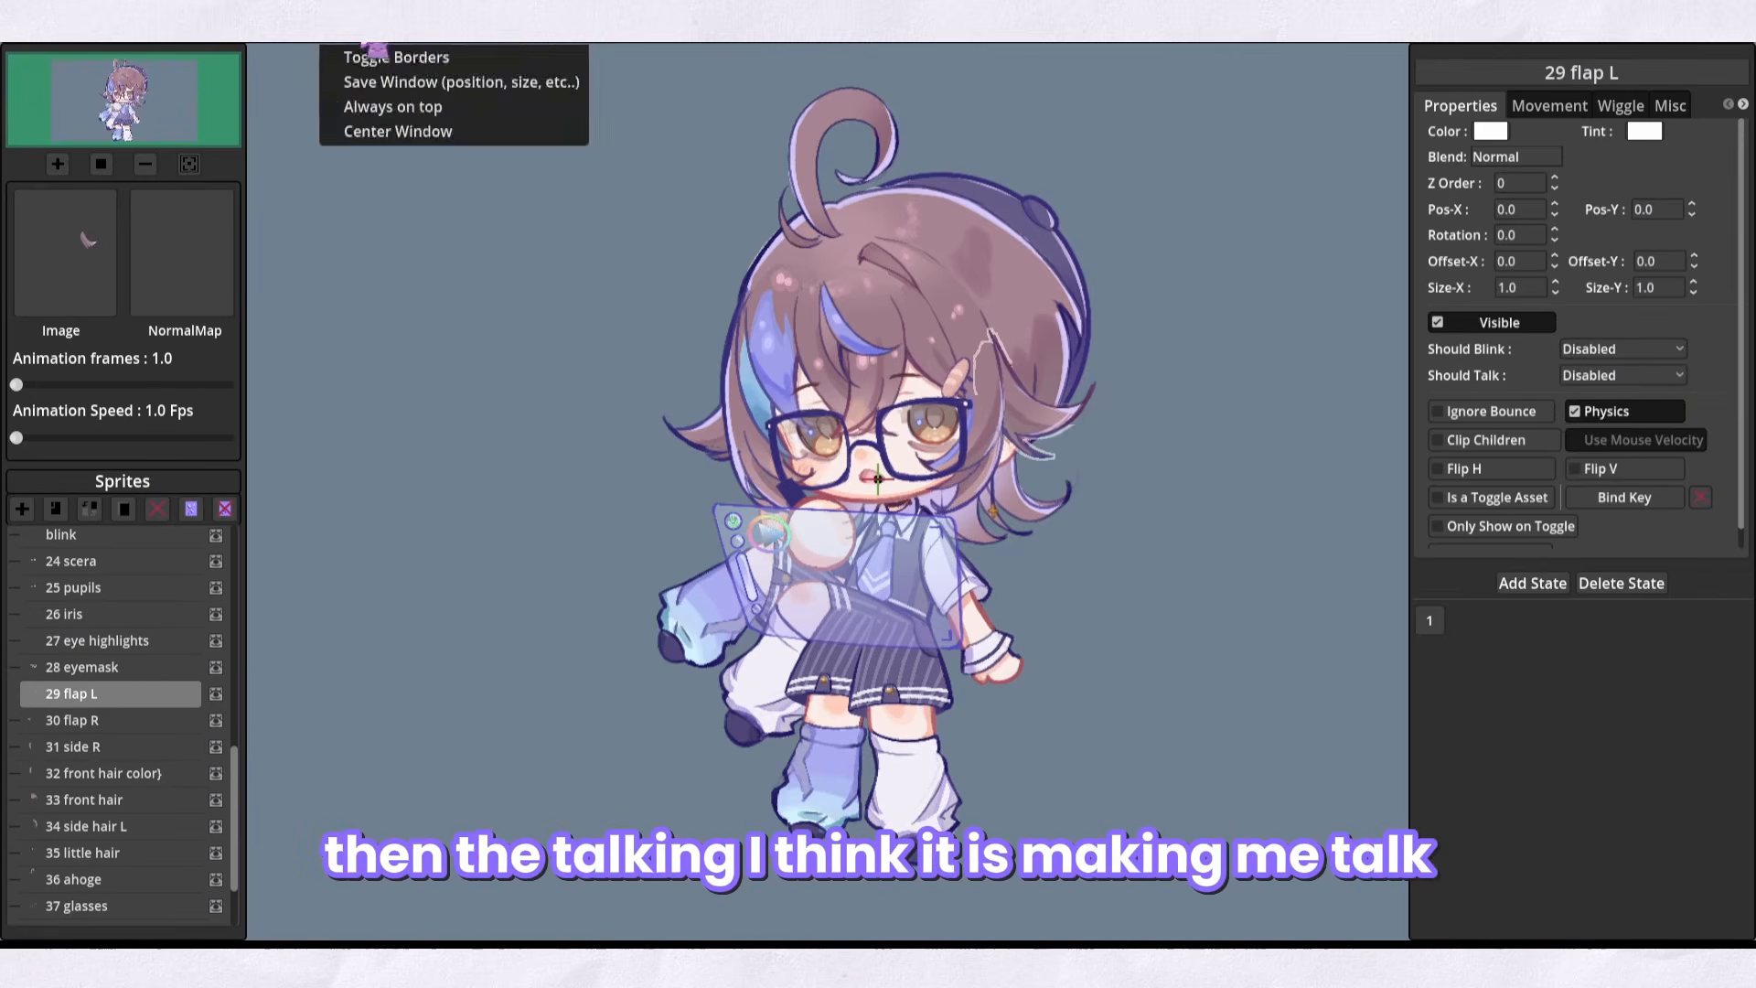
scroll(416, 51, "up", 3)
scroll(416, 50, "down", 3)
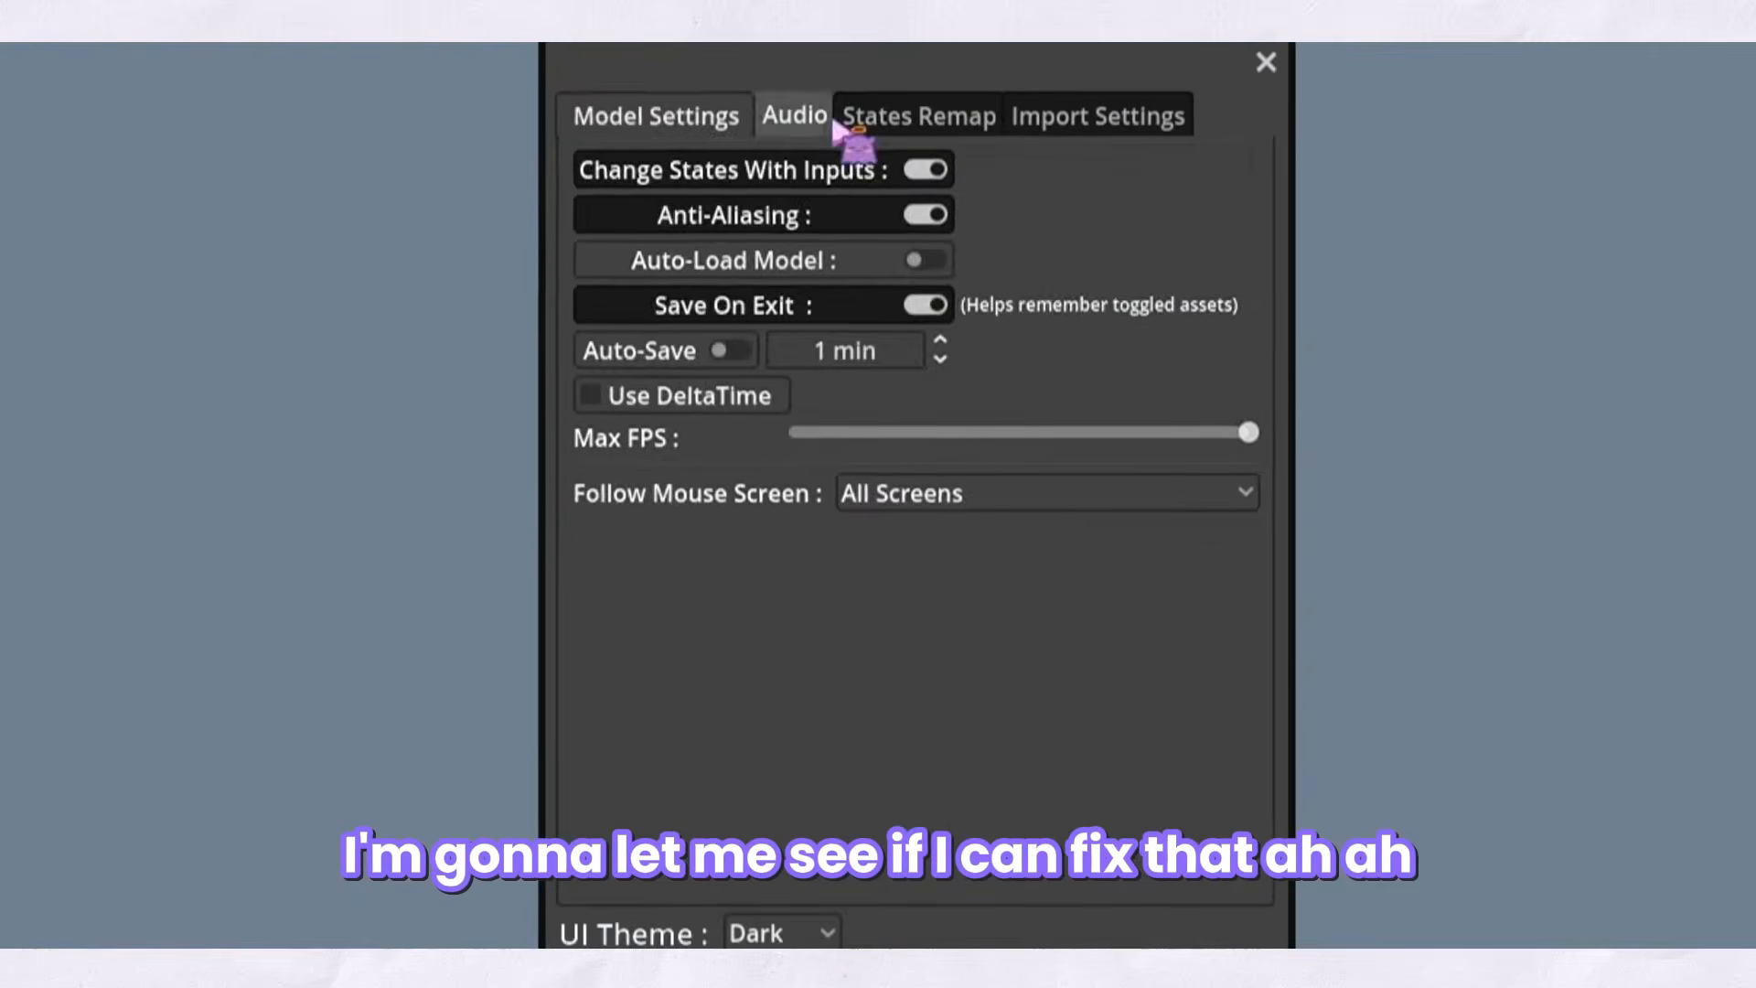
left_click(1262, 327)
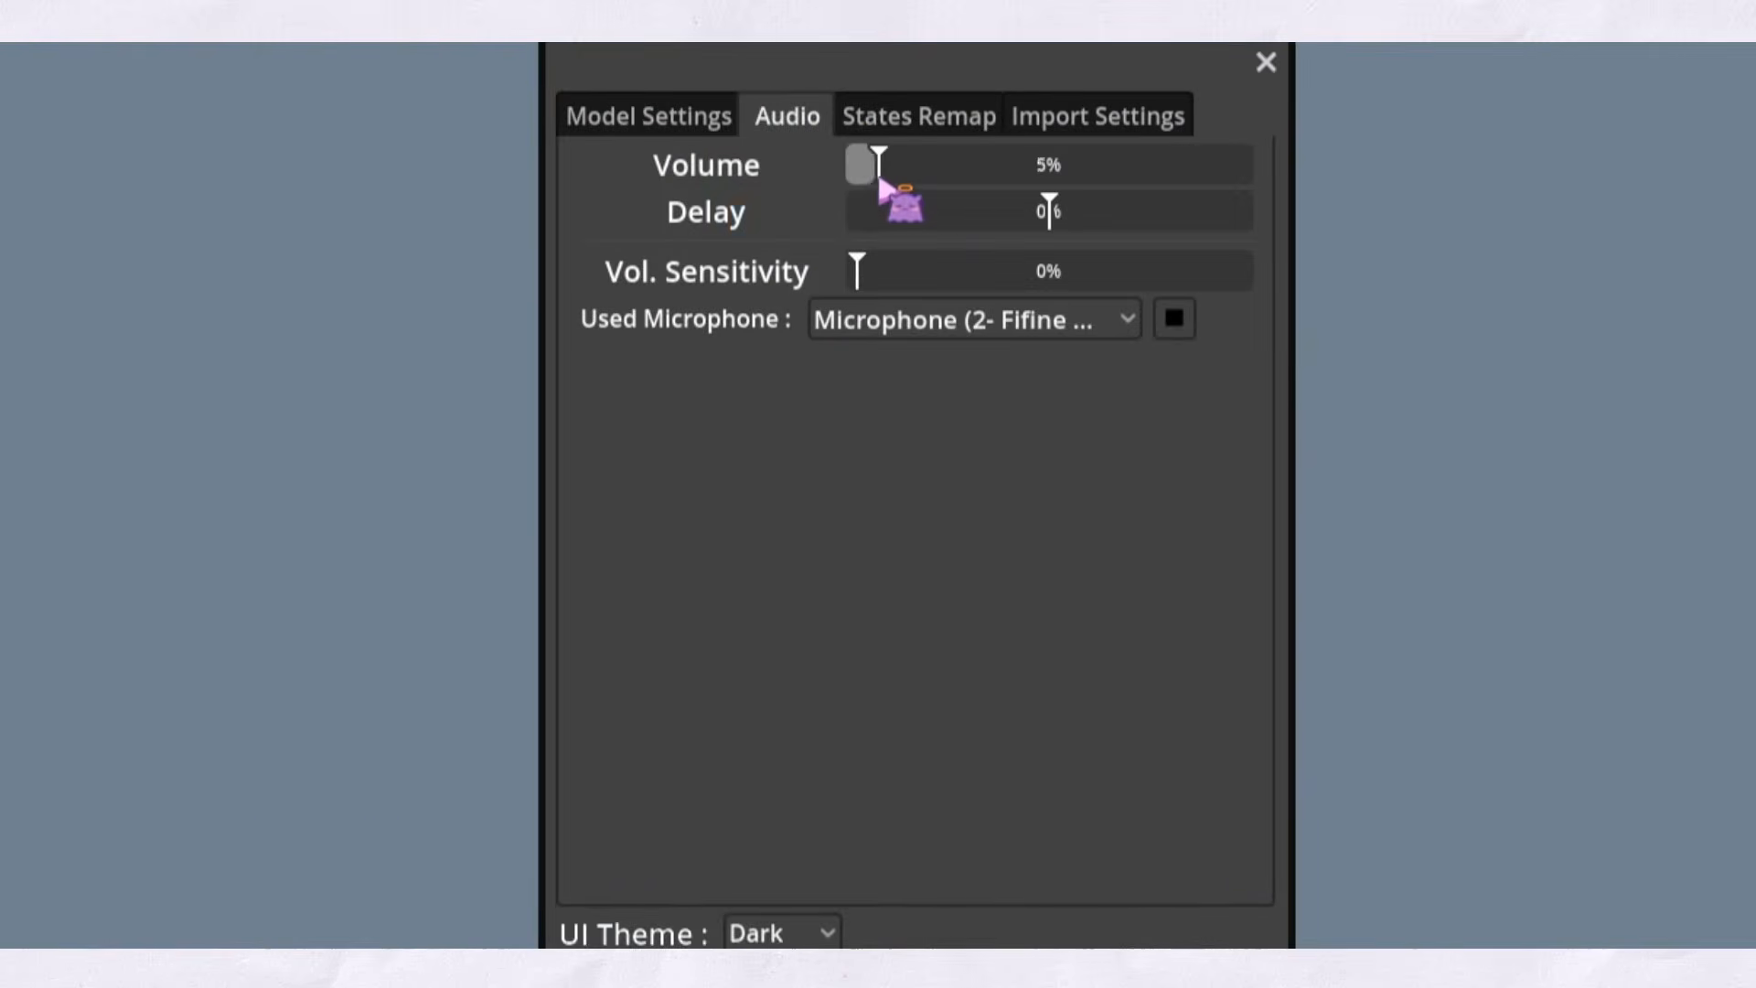
left_click_drag(857, 270, 1305, 271)
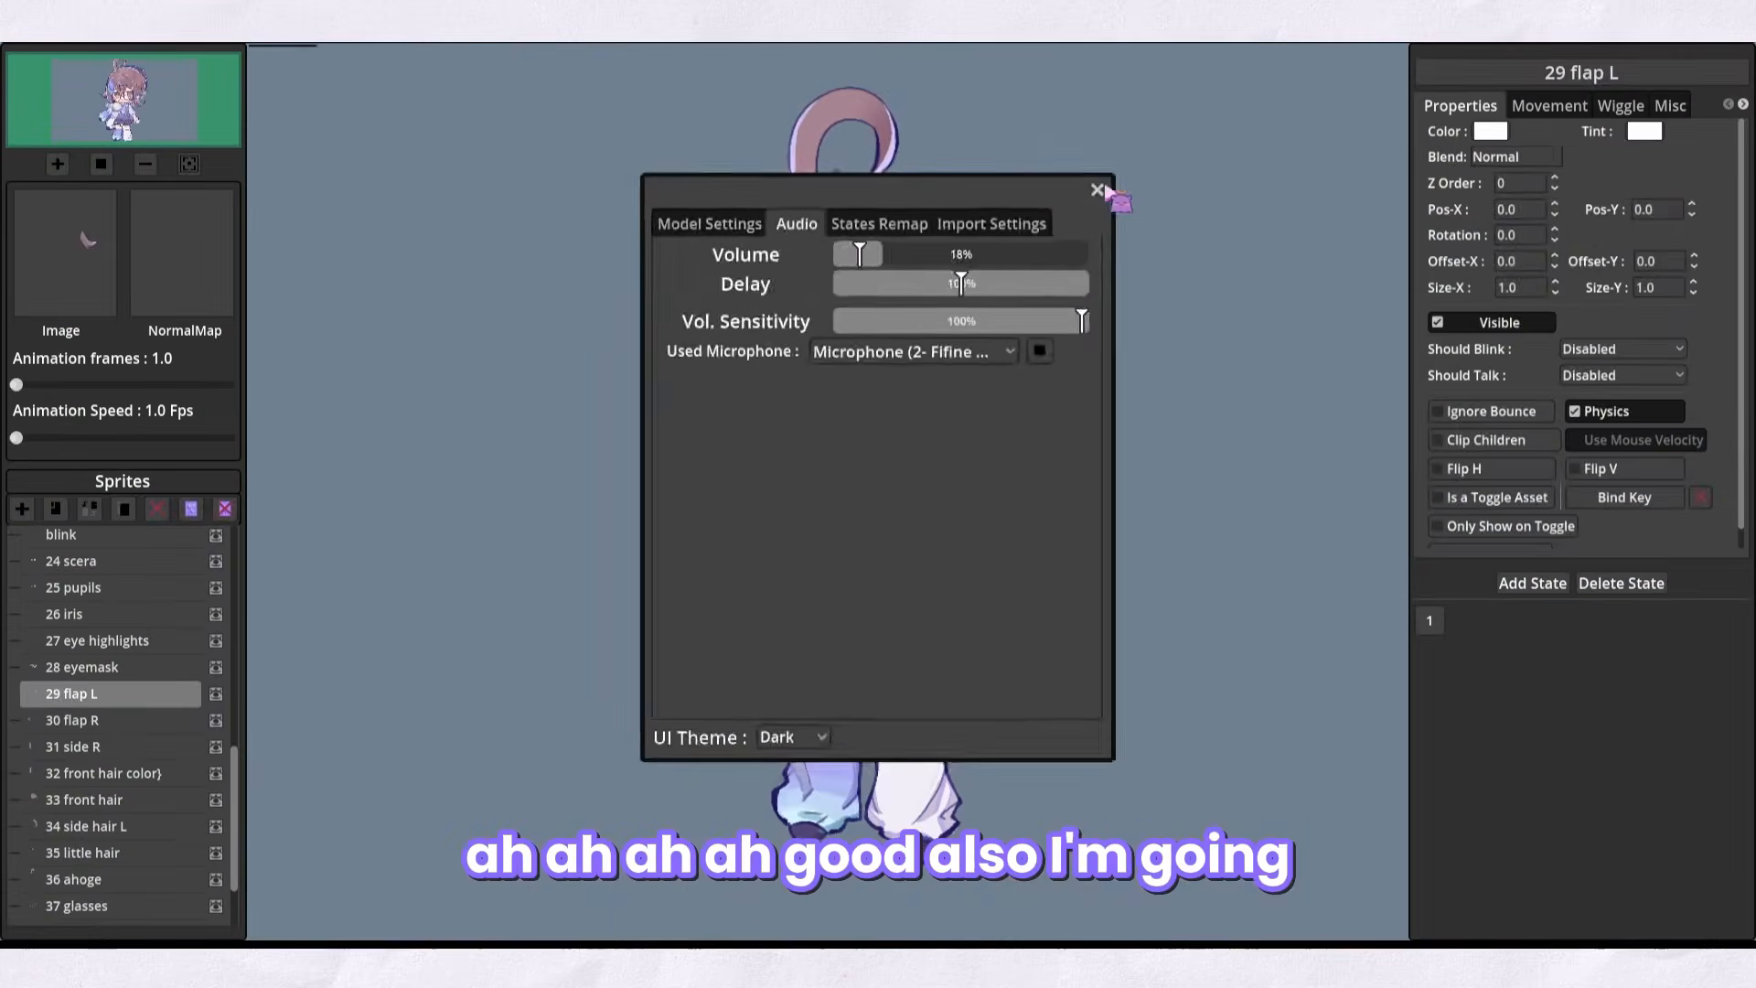
left_click(1266, 62)
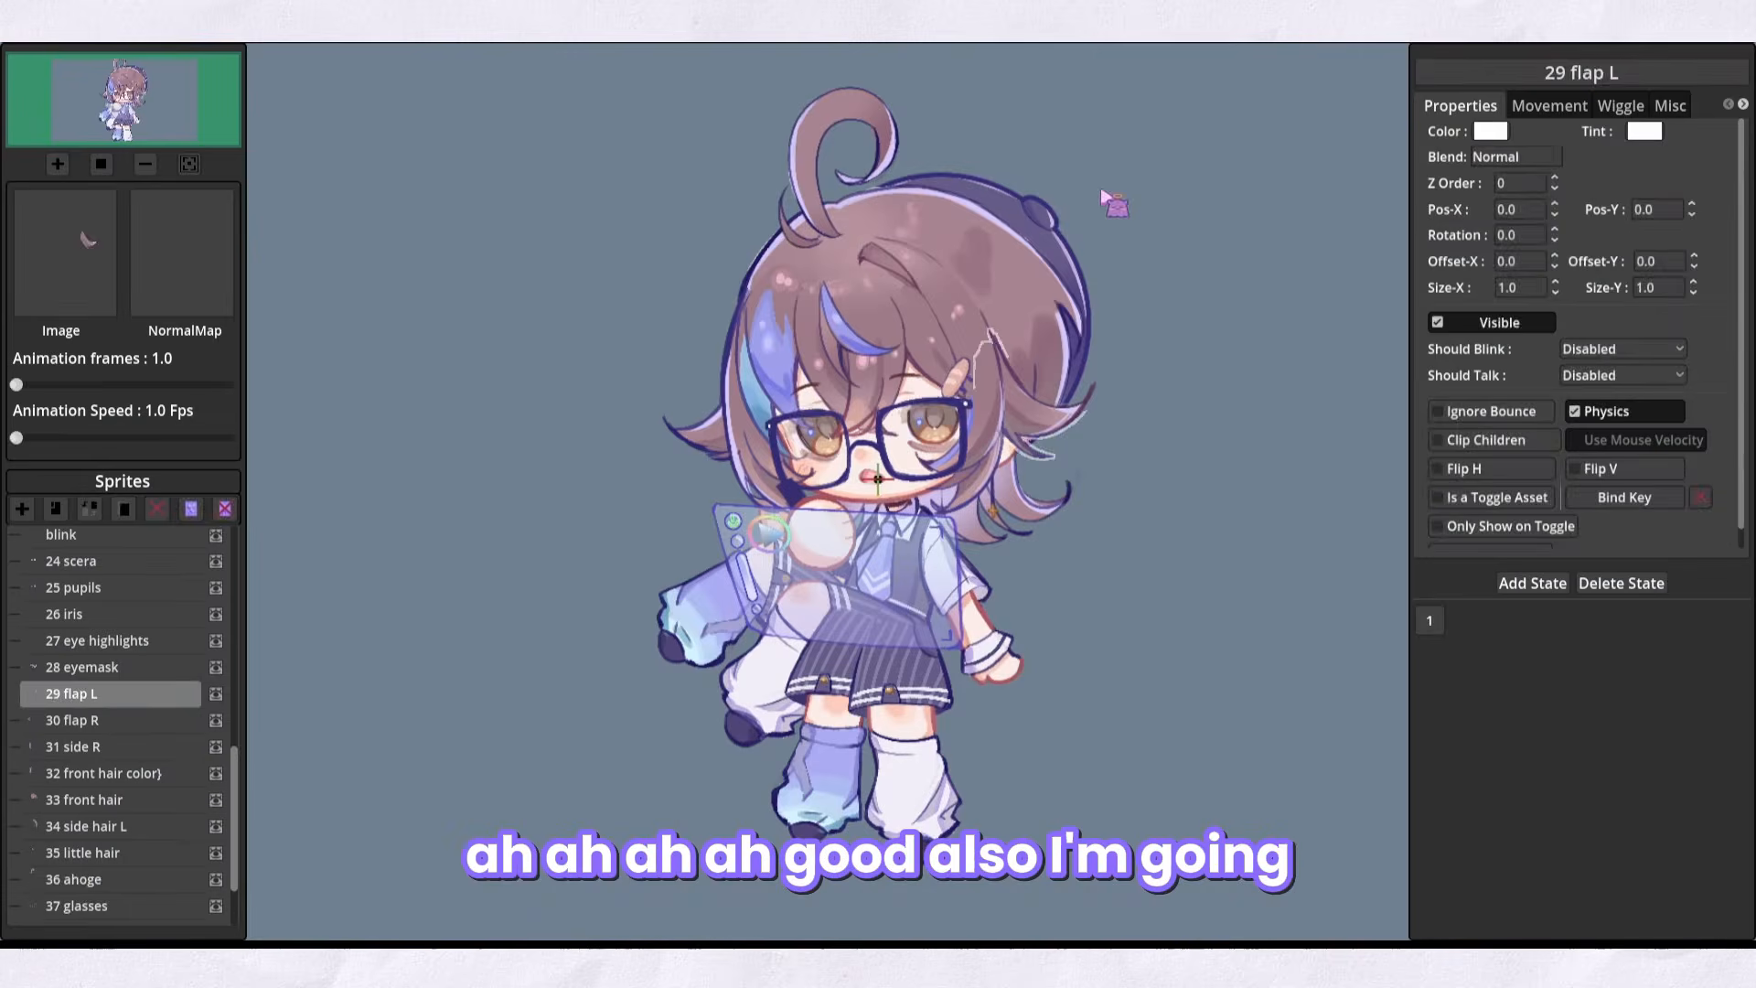
Hide the 39 hand tablet and 40 tablet sprites, along with the leg sprites numbered 11 to 17
scroll(55, 757, "down", 3)
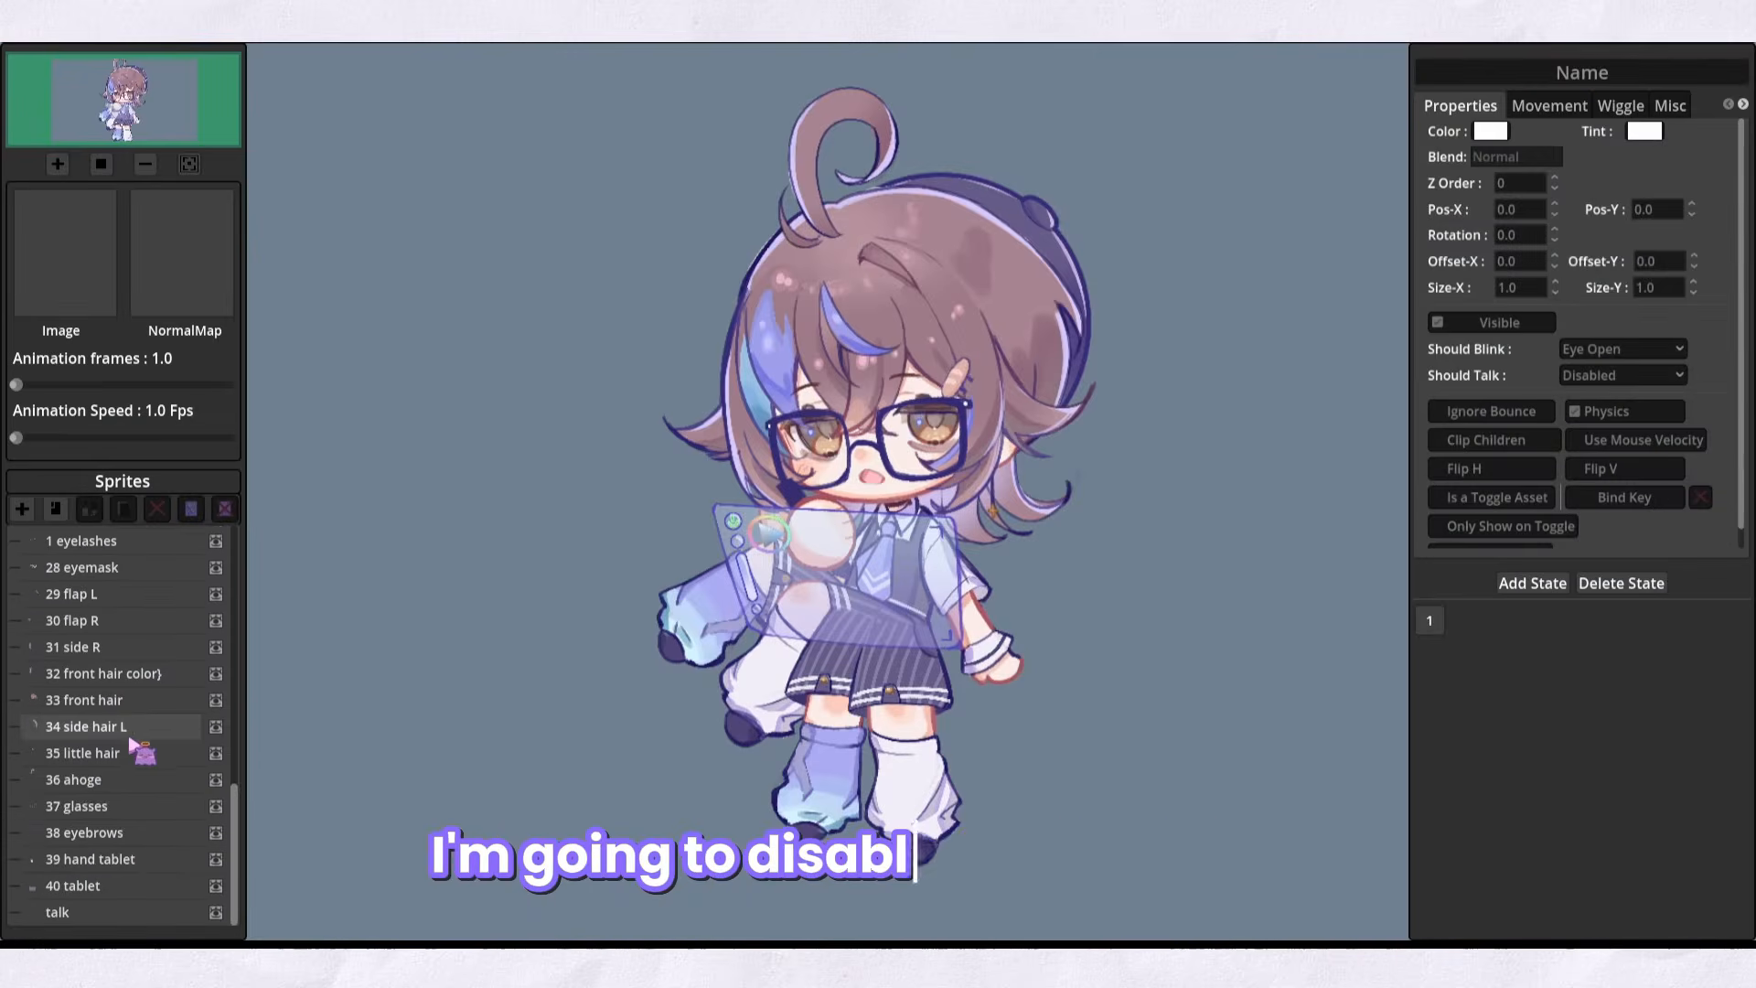
left_click(119, 708)
left_click(119, 808)
left_click(128, 862)
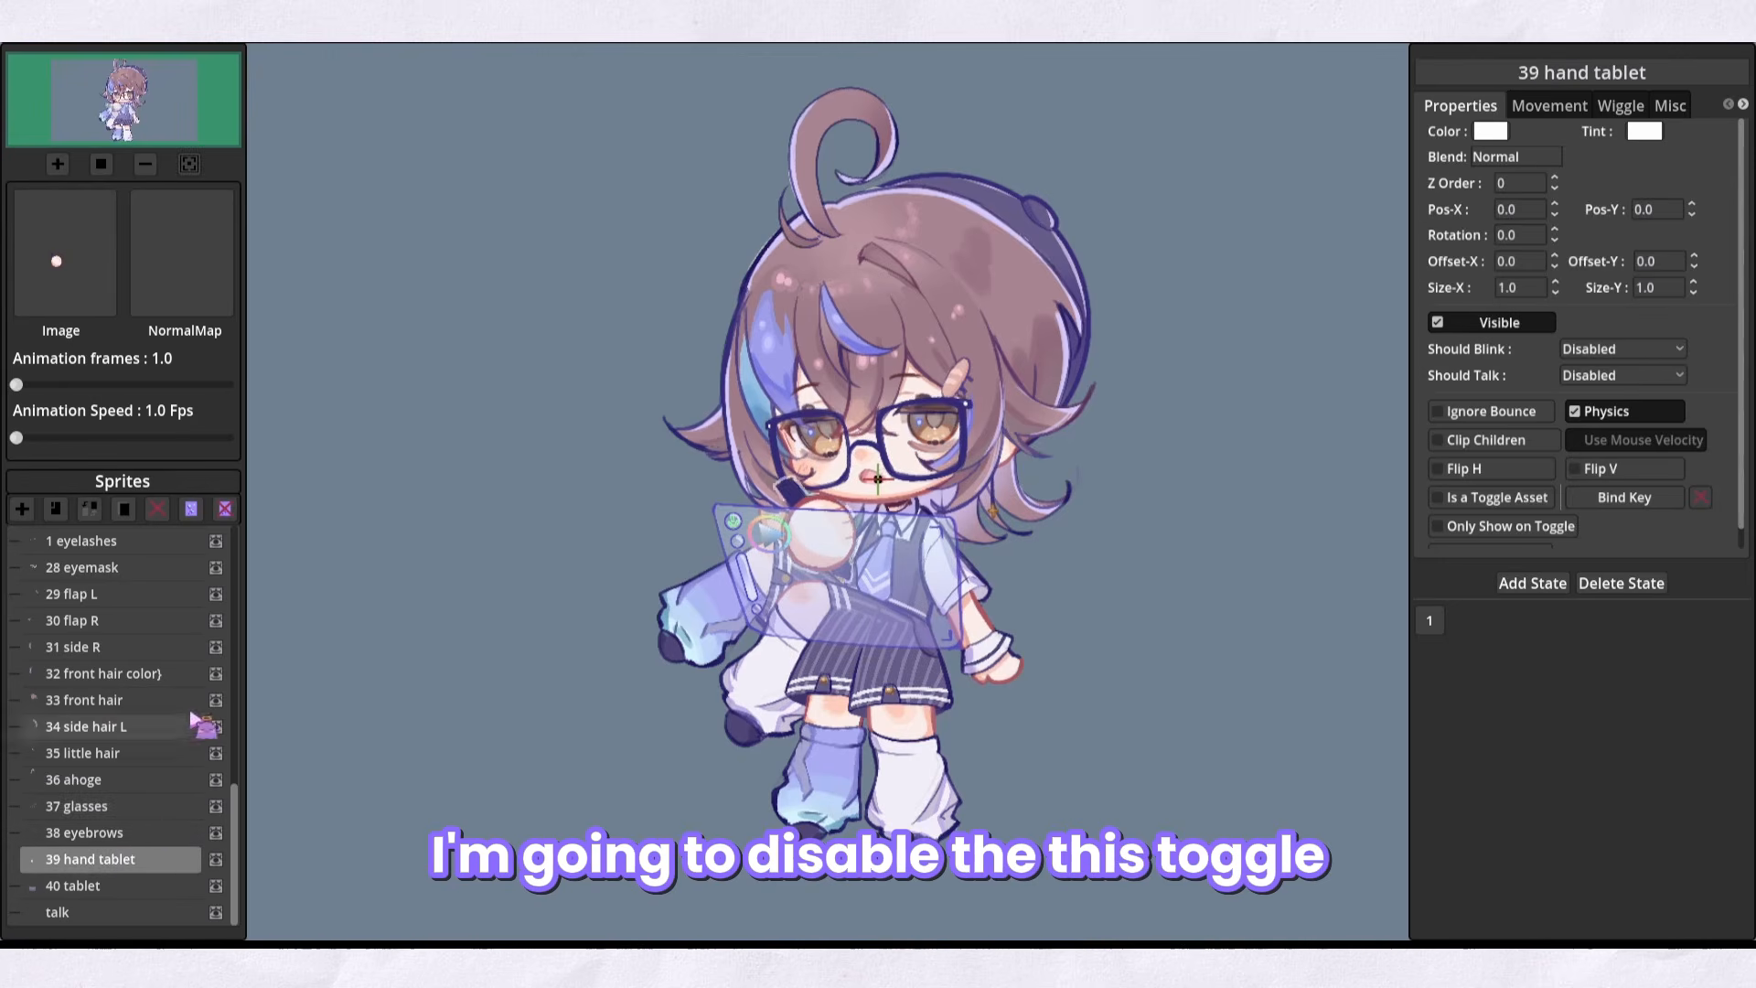
left_click(217, 859)
left_click(216, 886)
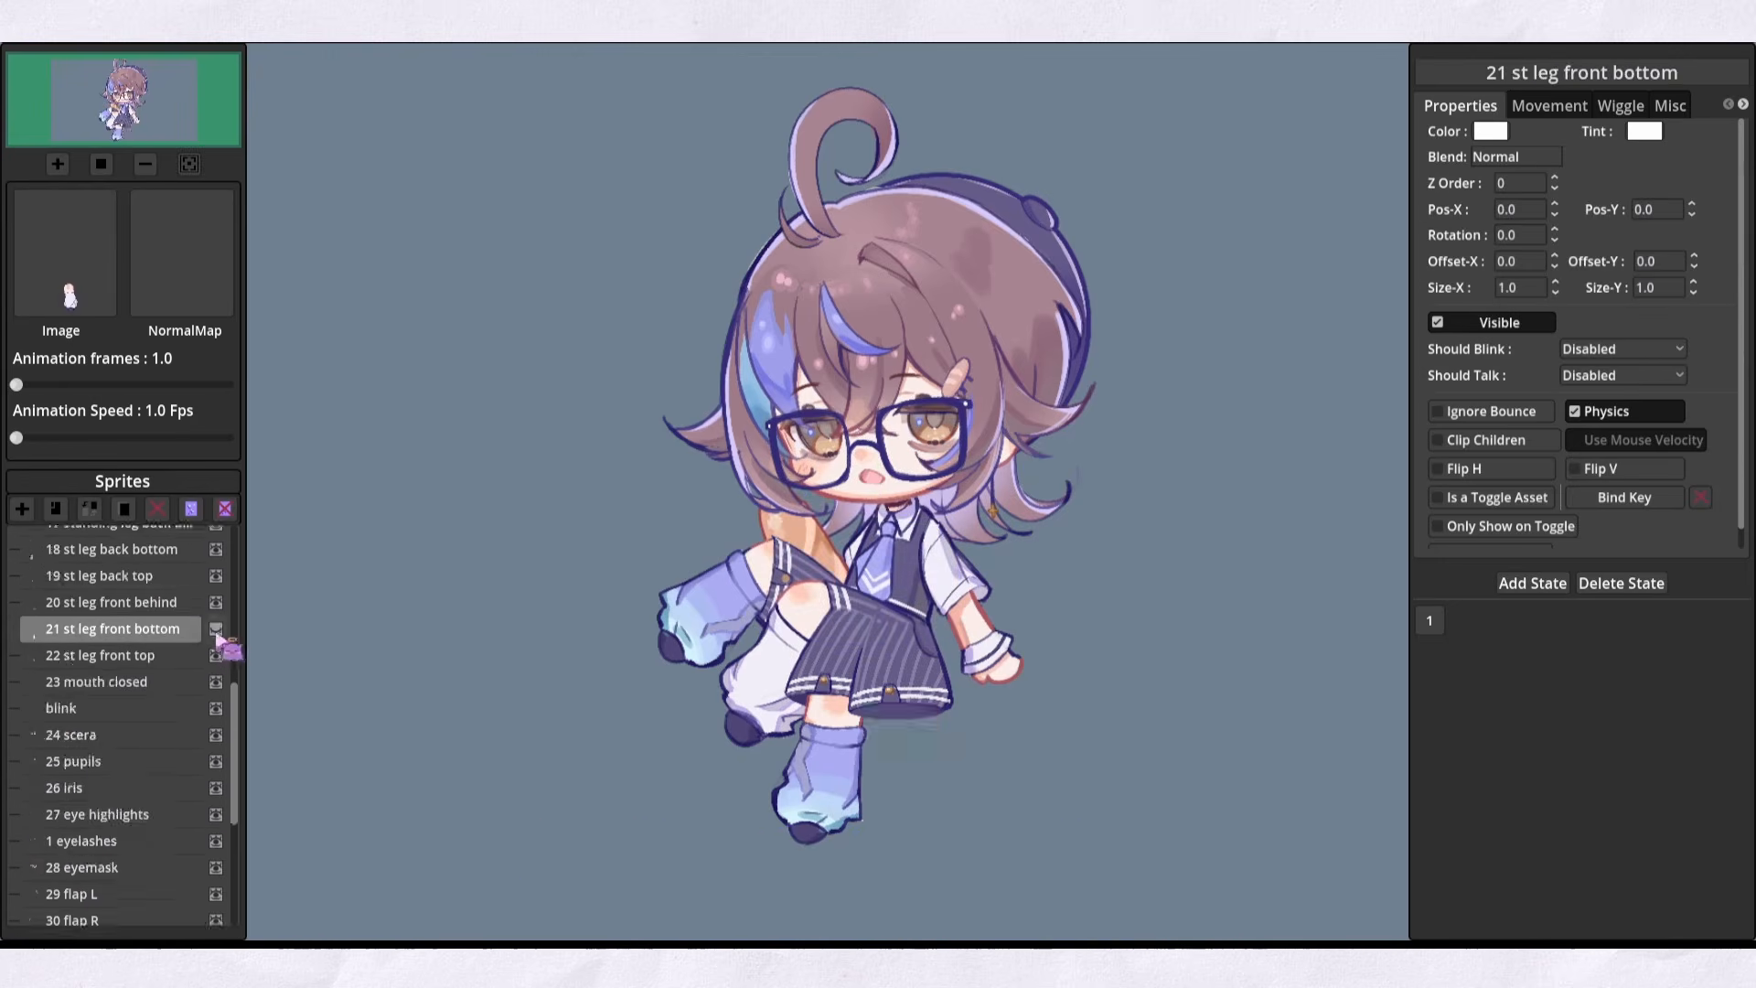
scroll(67, 619, "up", 3)
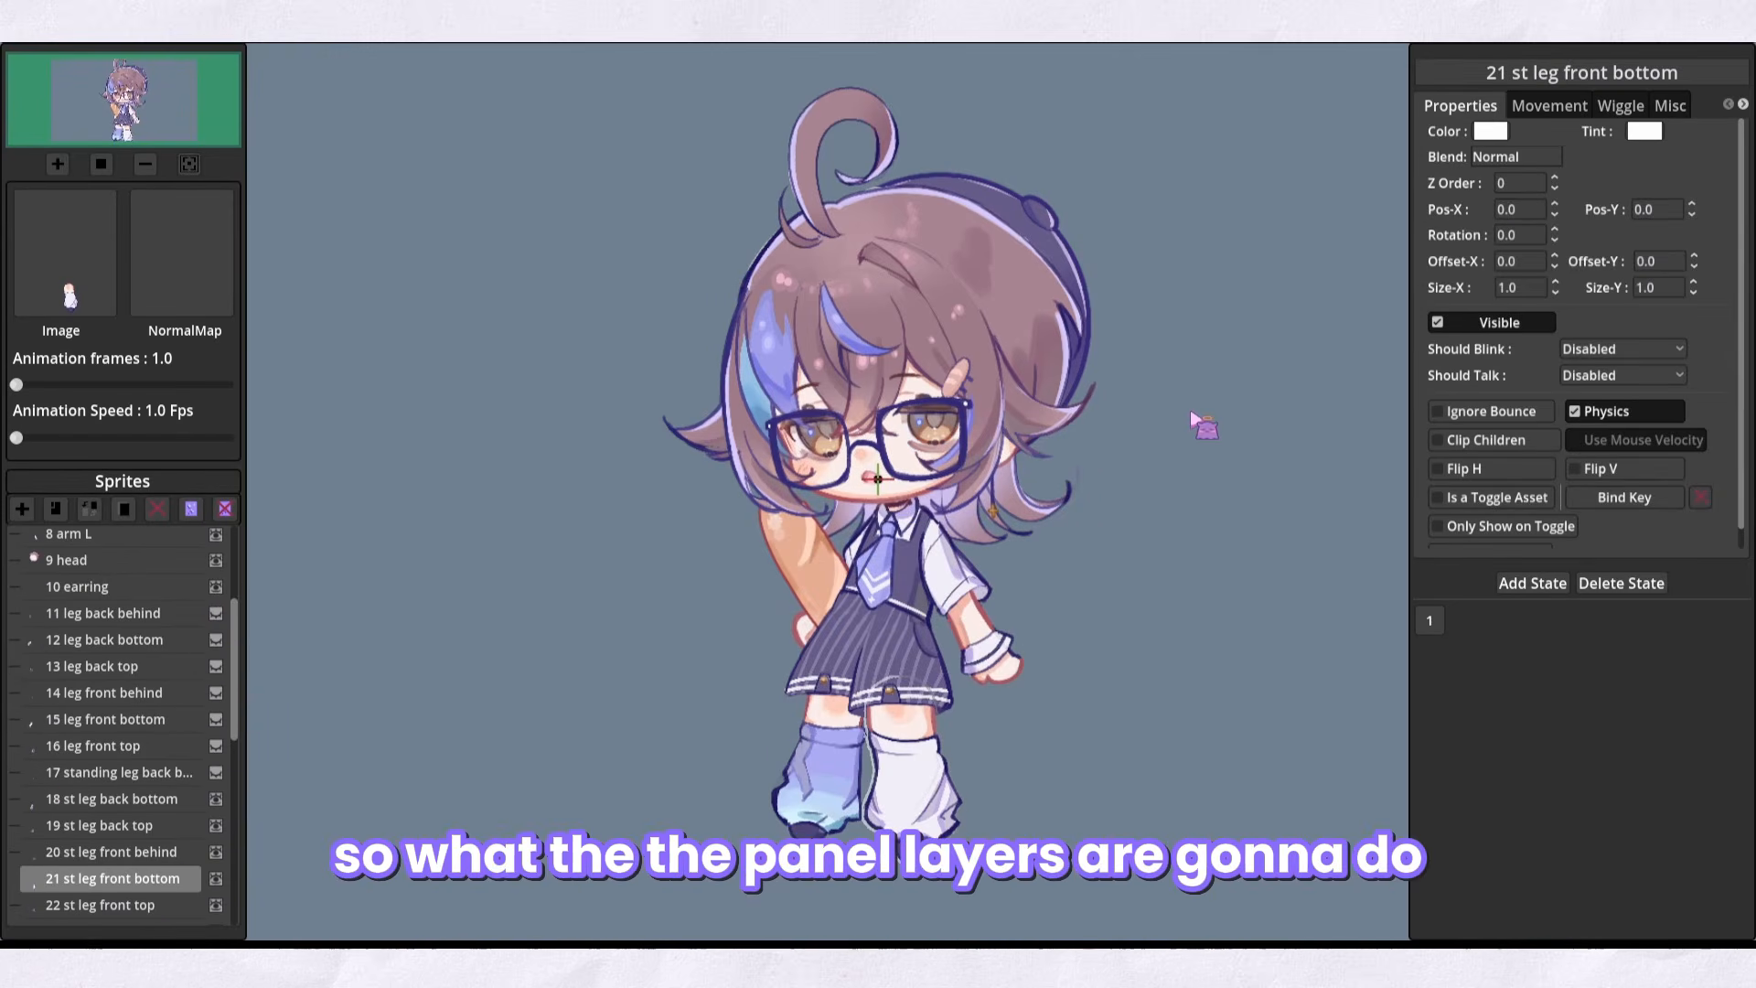
Make the 2 hair sprite a child of the 1 back hair sprite
left_click(92, 560)
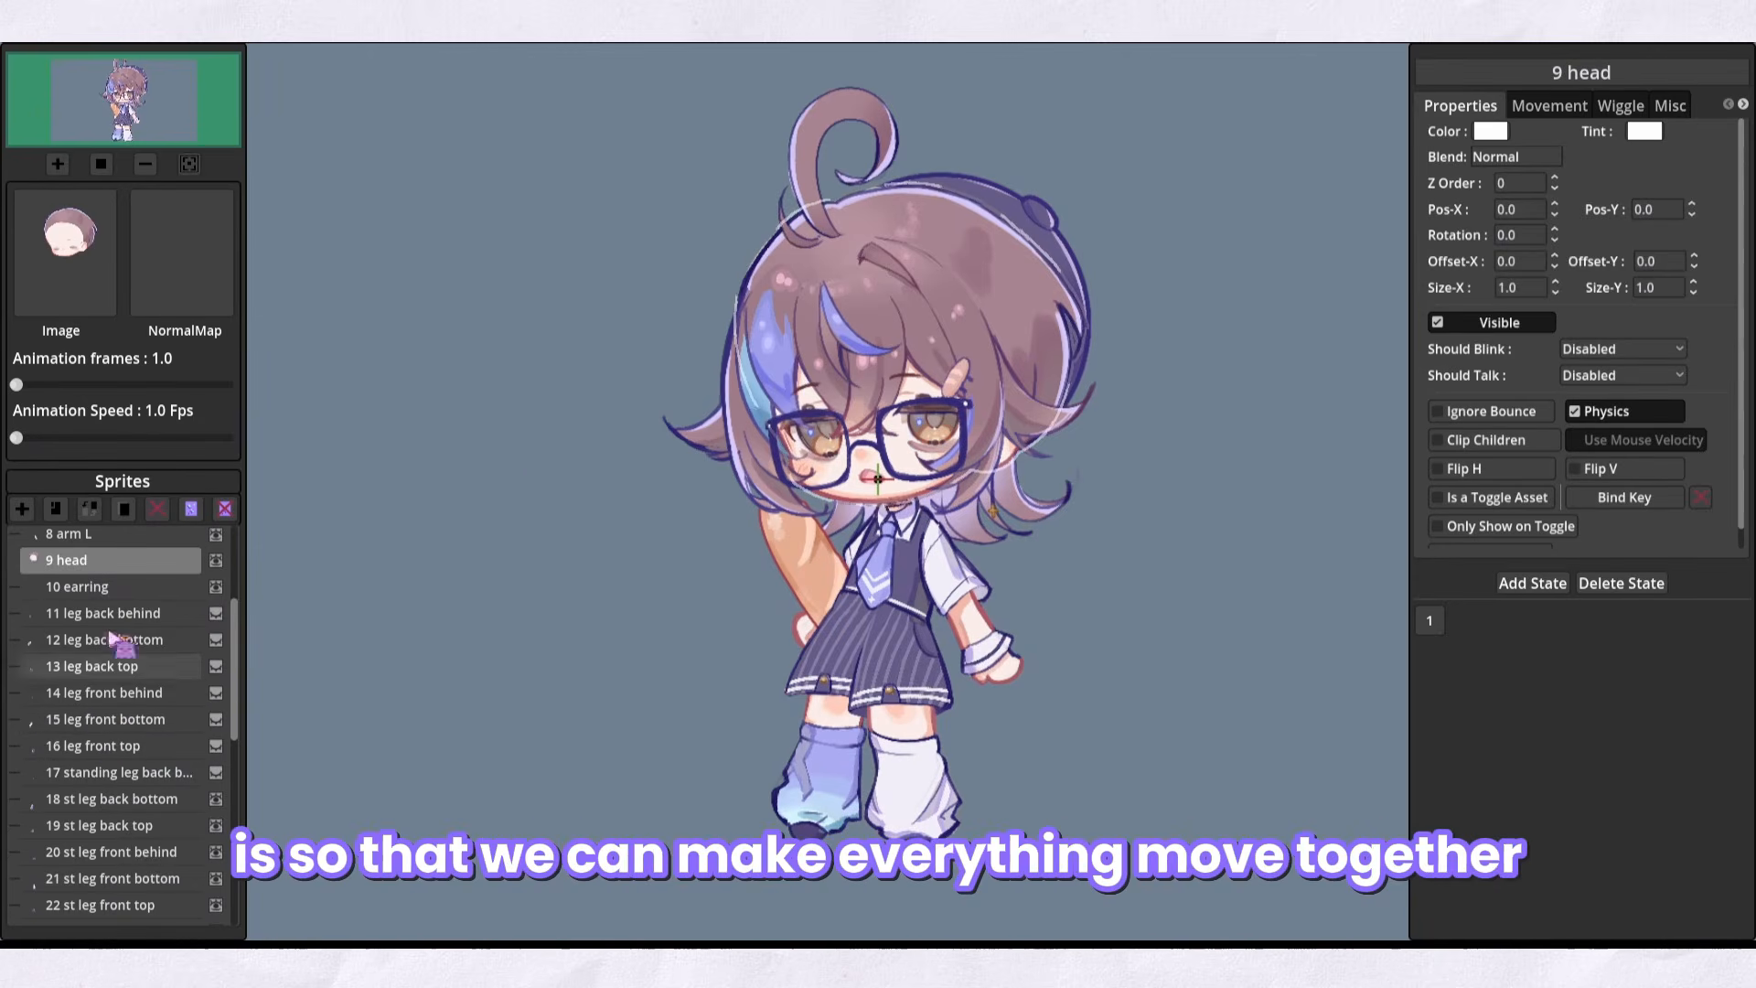
left_click_drag(302, 562, 155, 595)
scroll(121, 595, "up", 3)
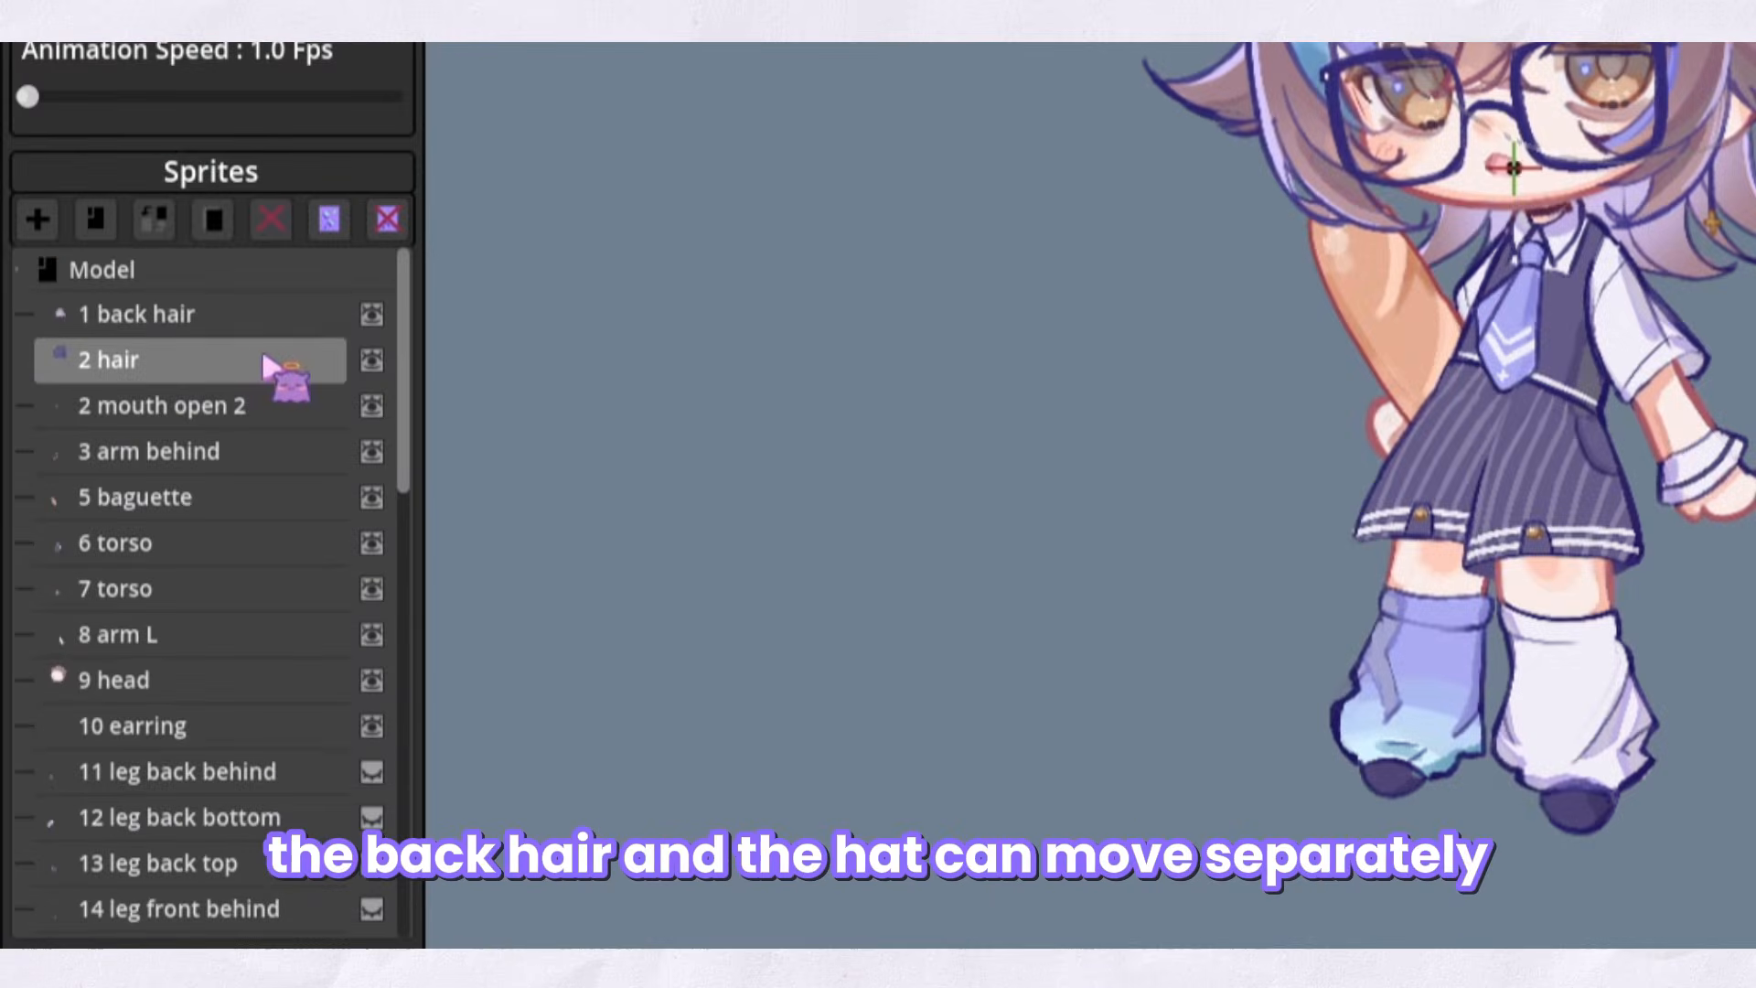
left_click_drag(270, 366, 144, 317)
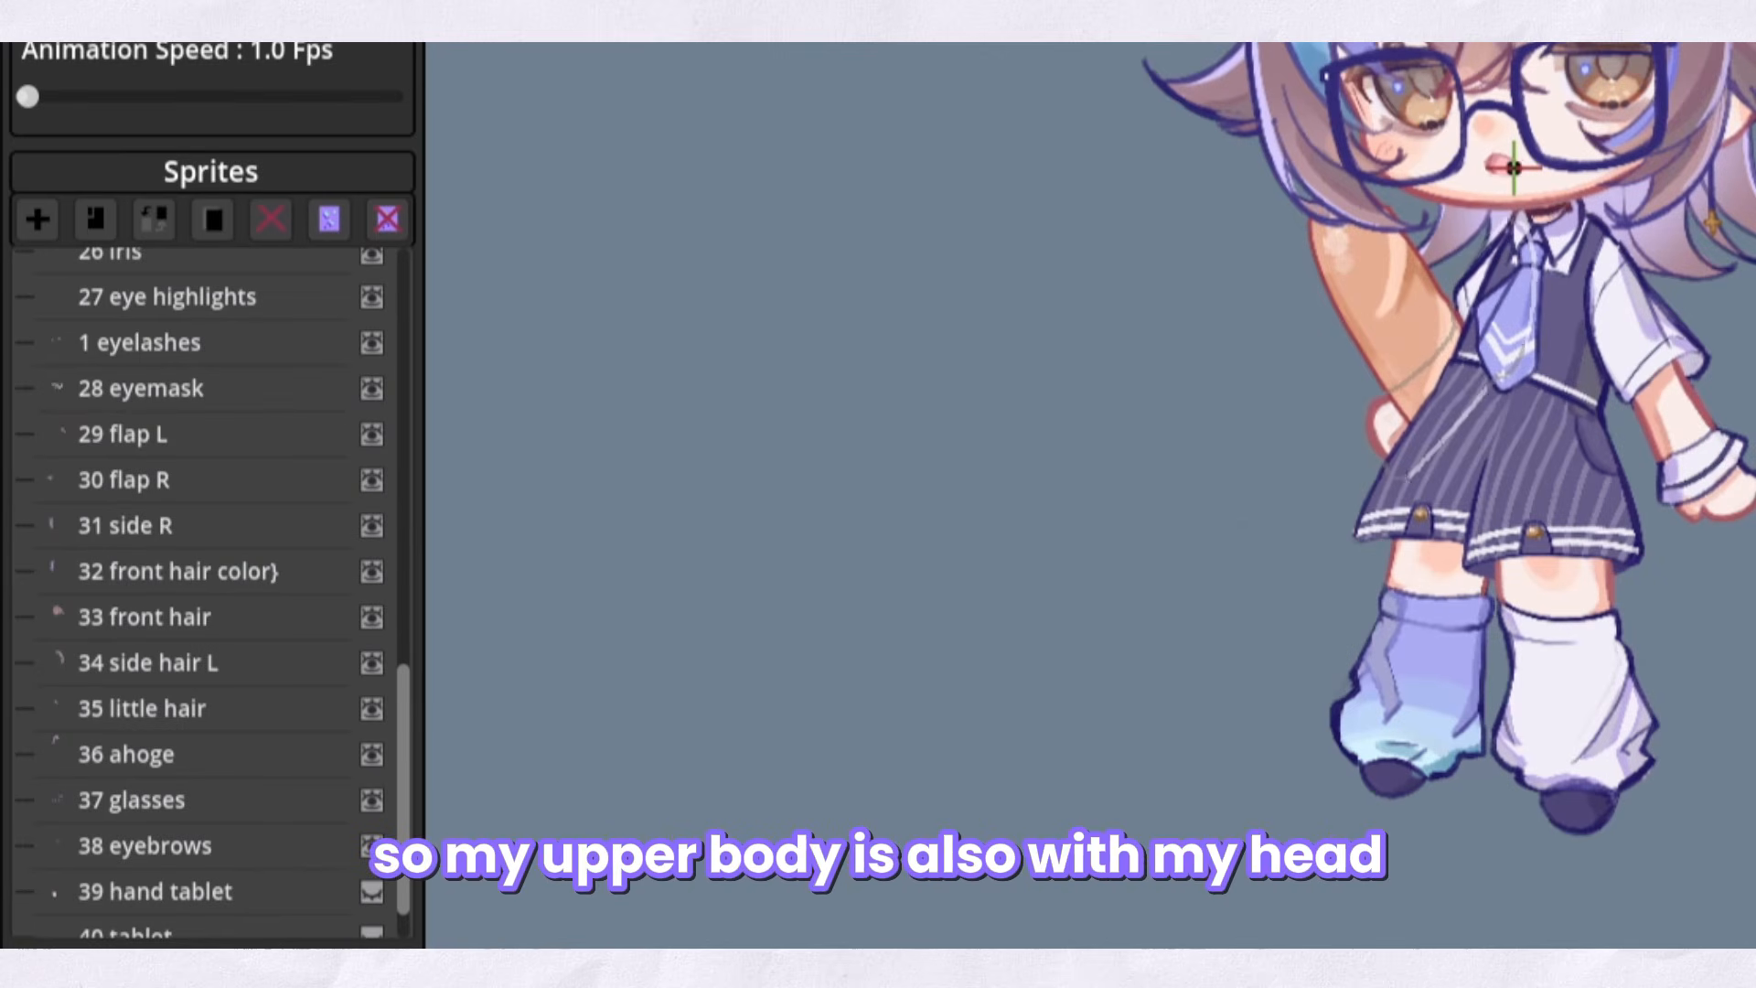
Make the 10 earring sprite a child of the 9 head sprite
scroll(229, 448, "up", 3)
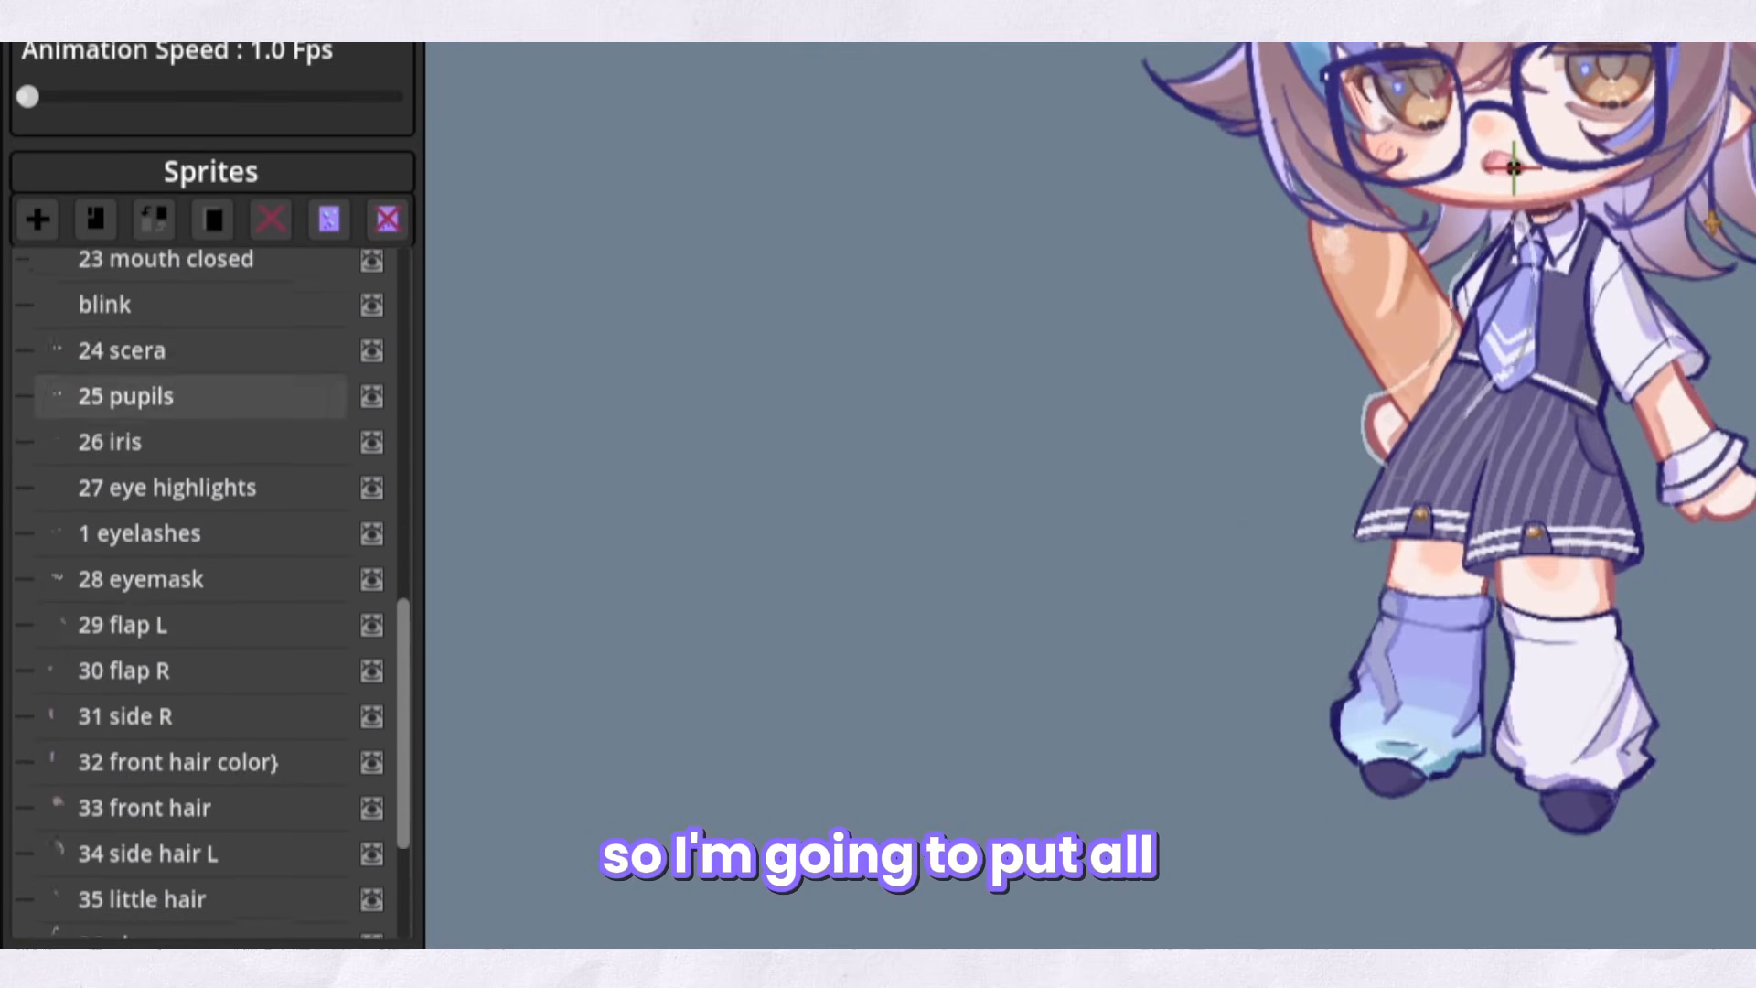
scroll(229, 448, "up", 5)
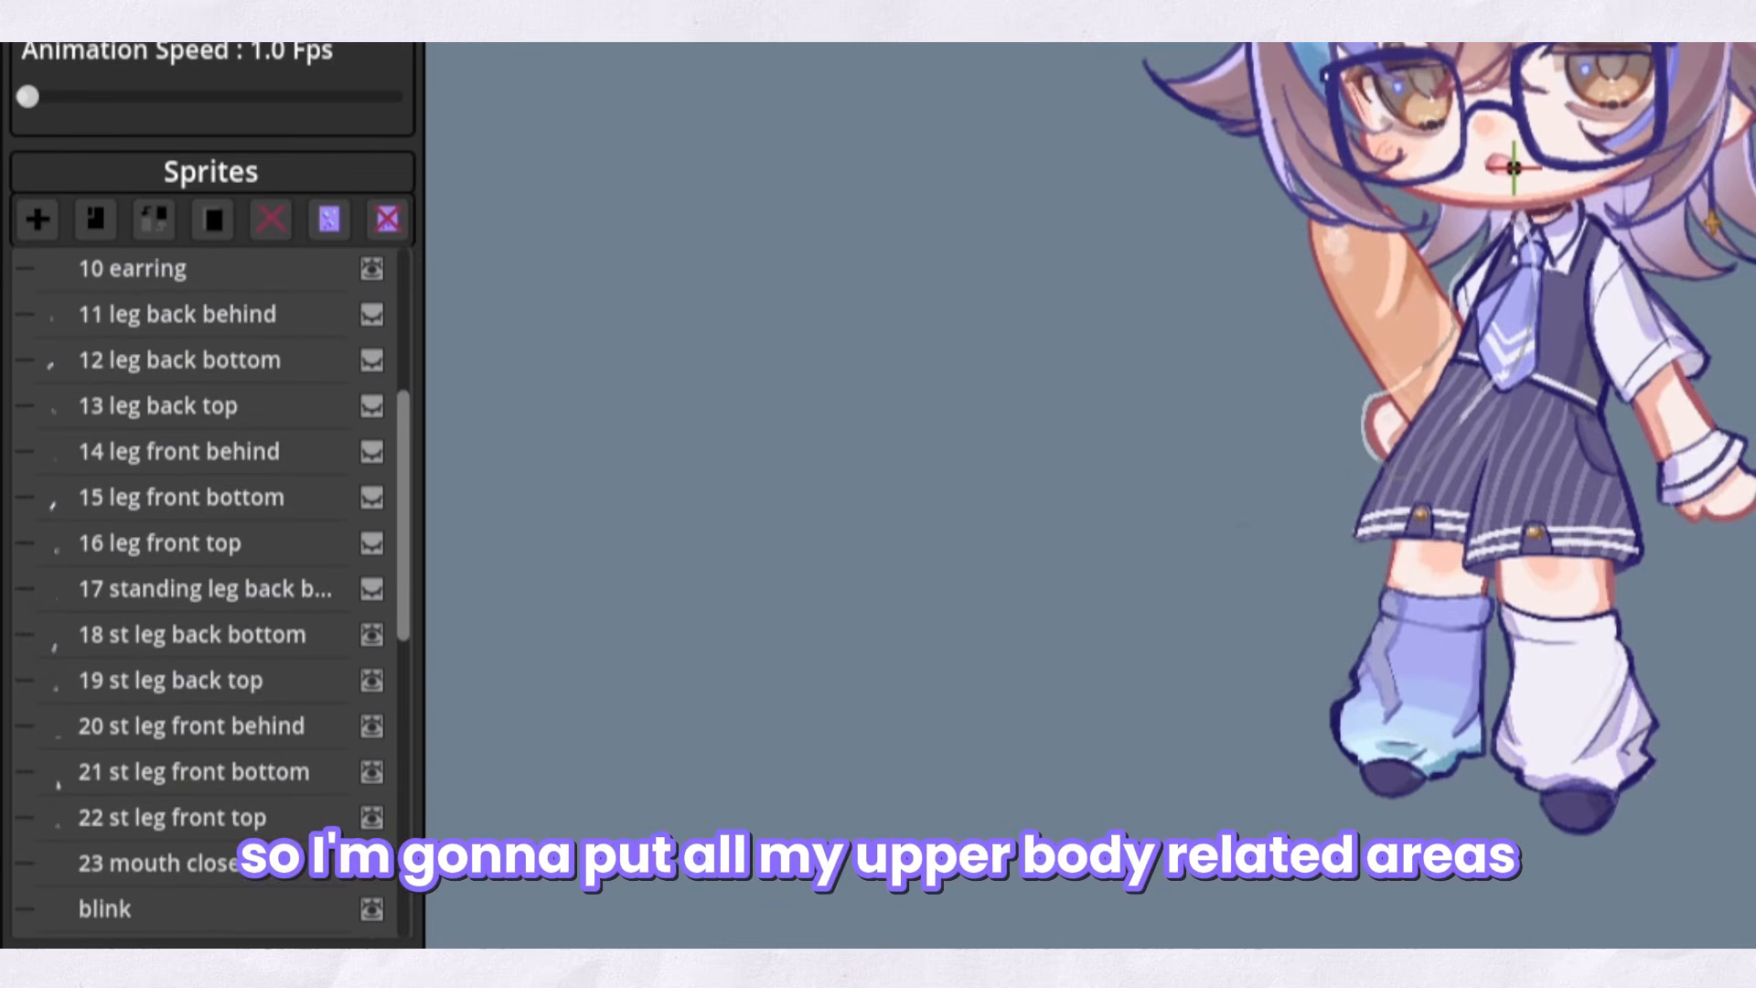
scroll(228, 448, "up", 4)
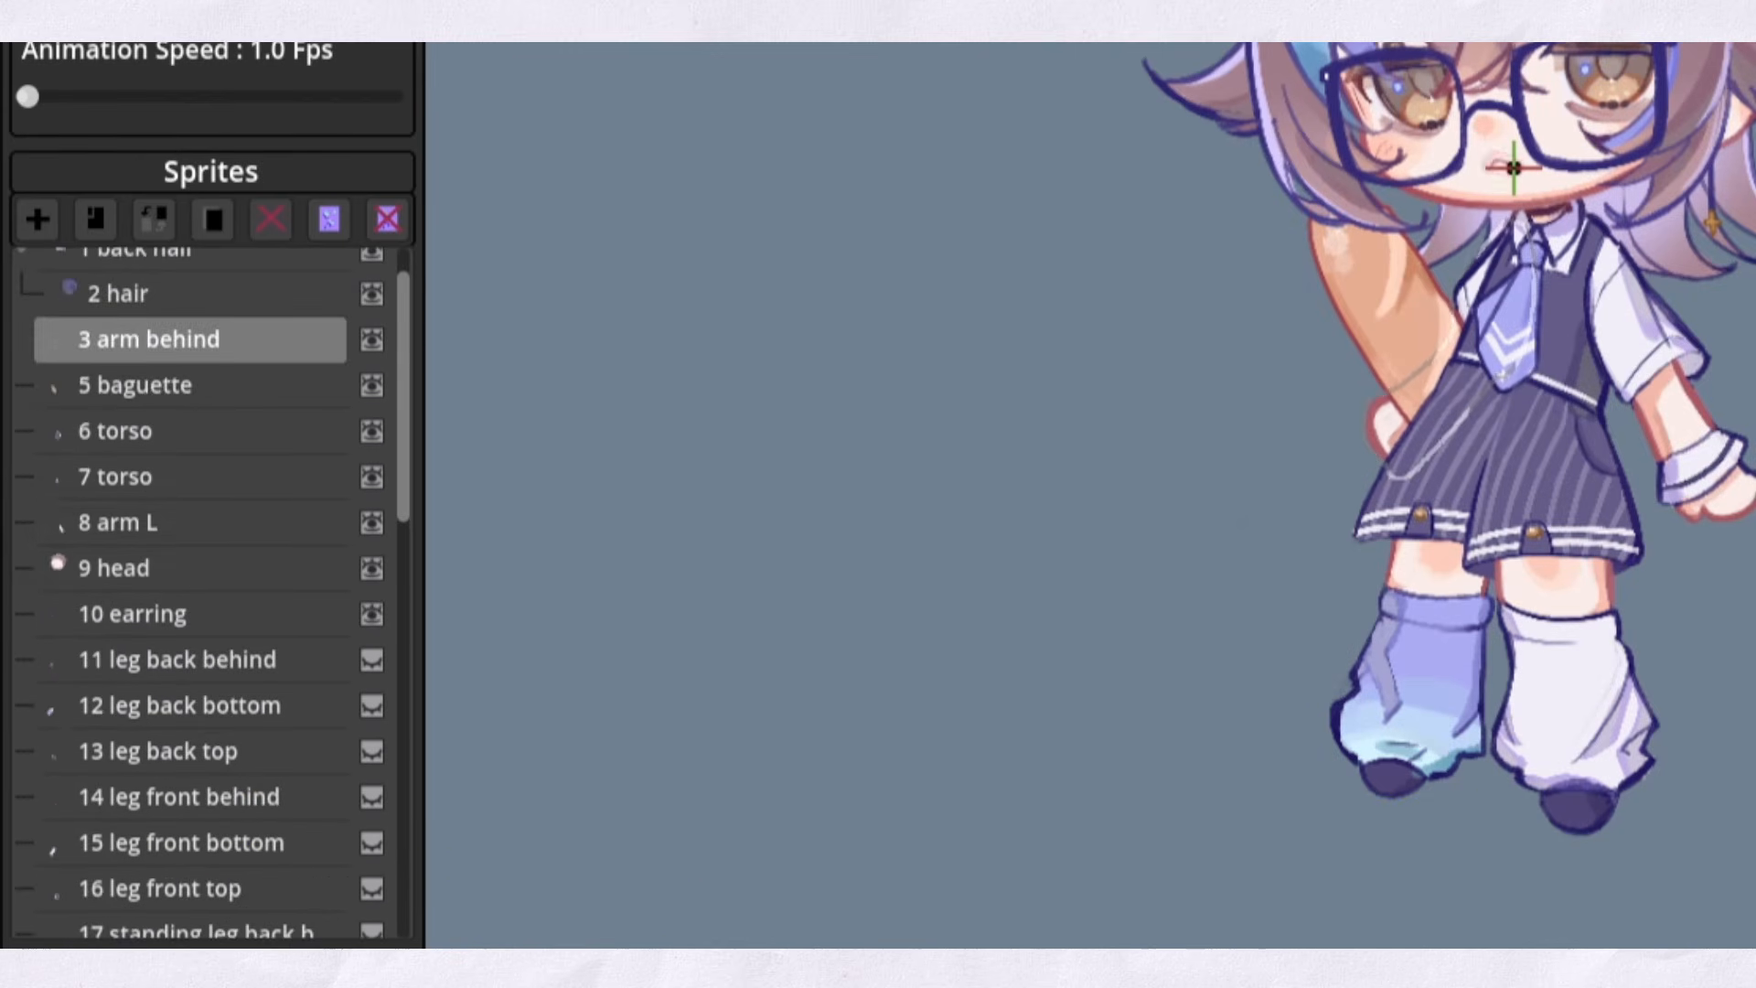
left_click(220, 568)
left_click(233, 616)
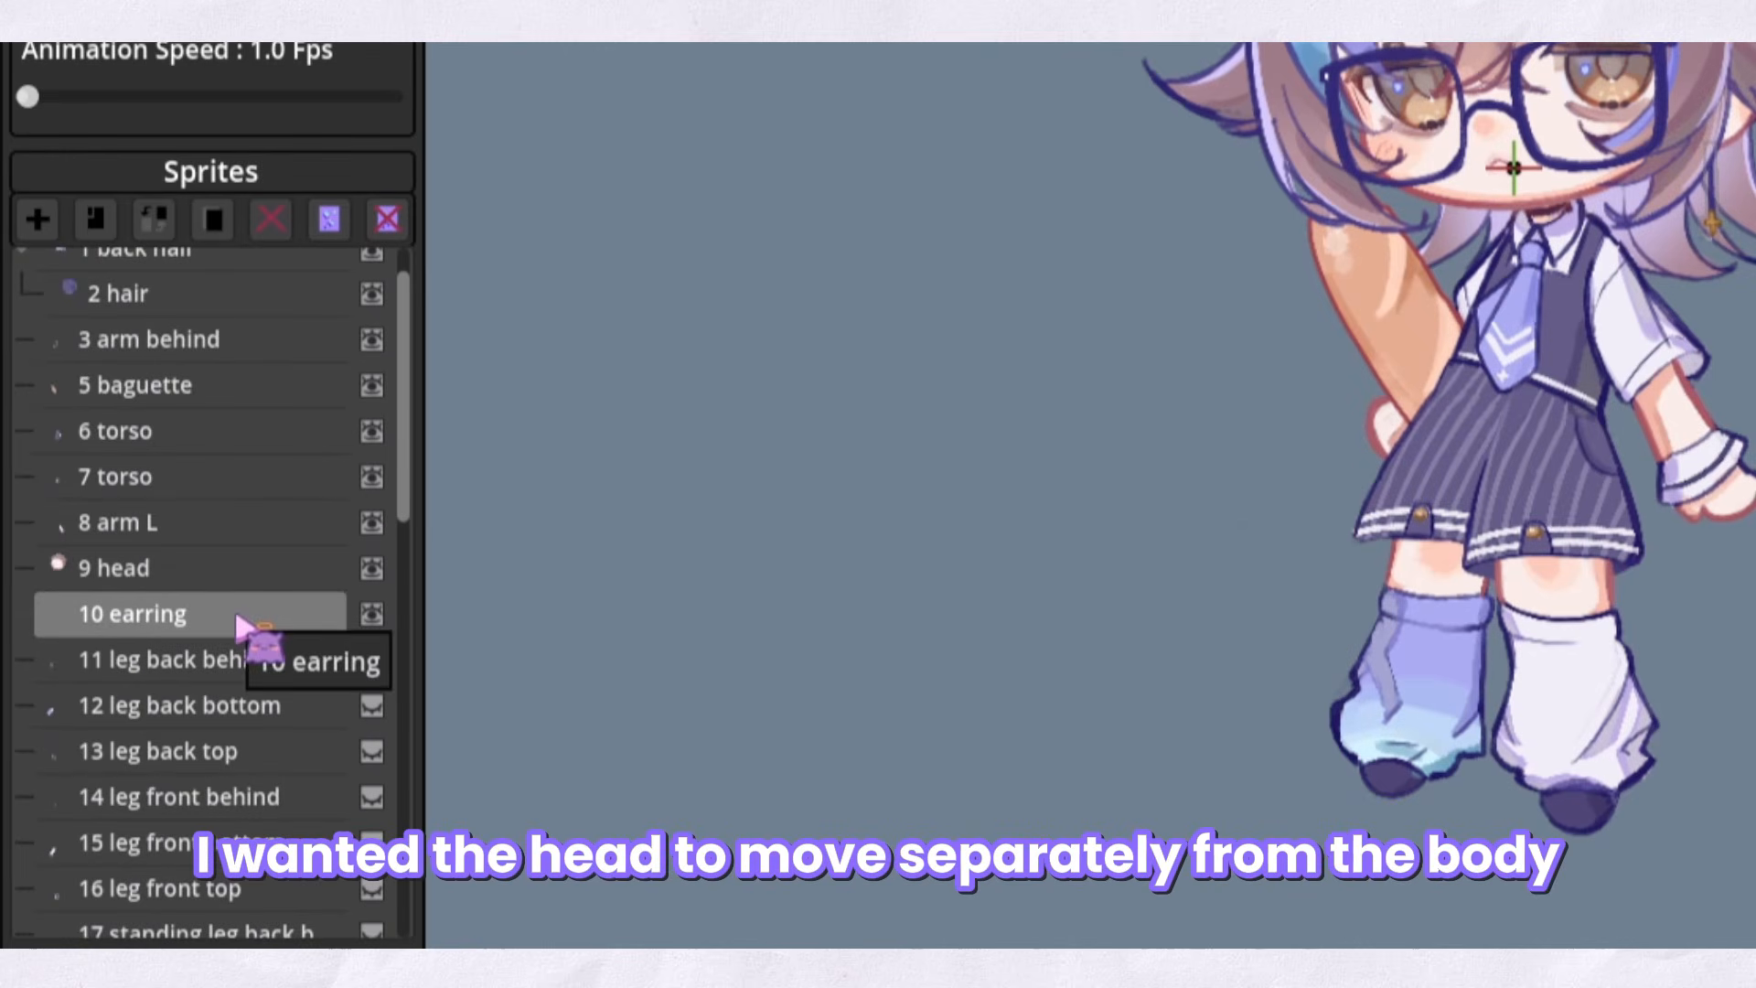
left_click_drag(283, 604, 152, 573)
scroll(229, 668, "down", 4)
scroll(261, 585, "up", 2)
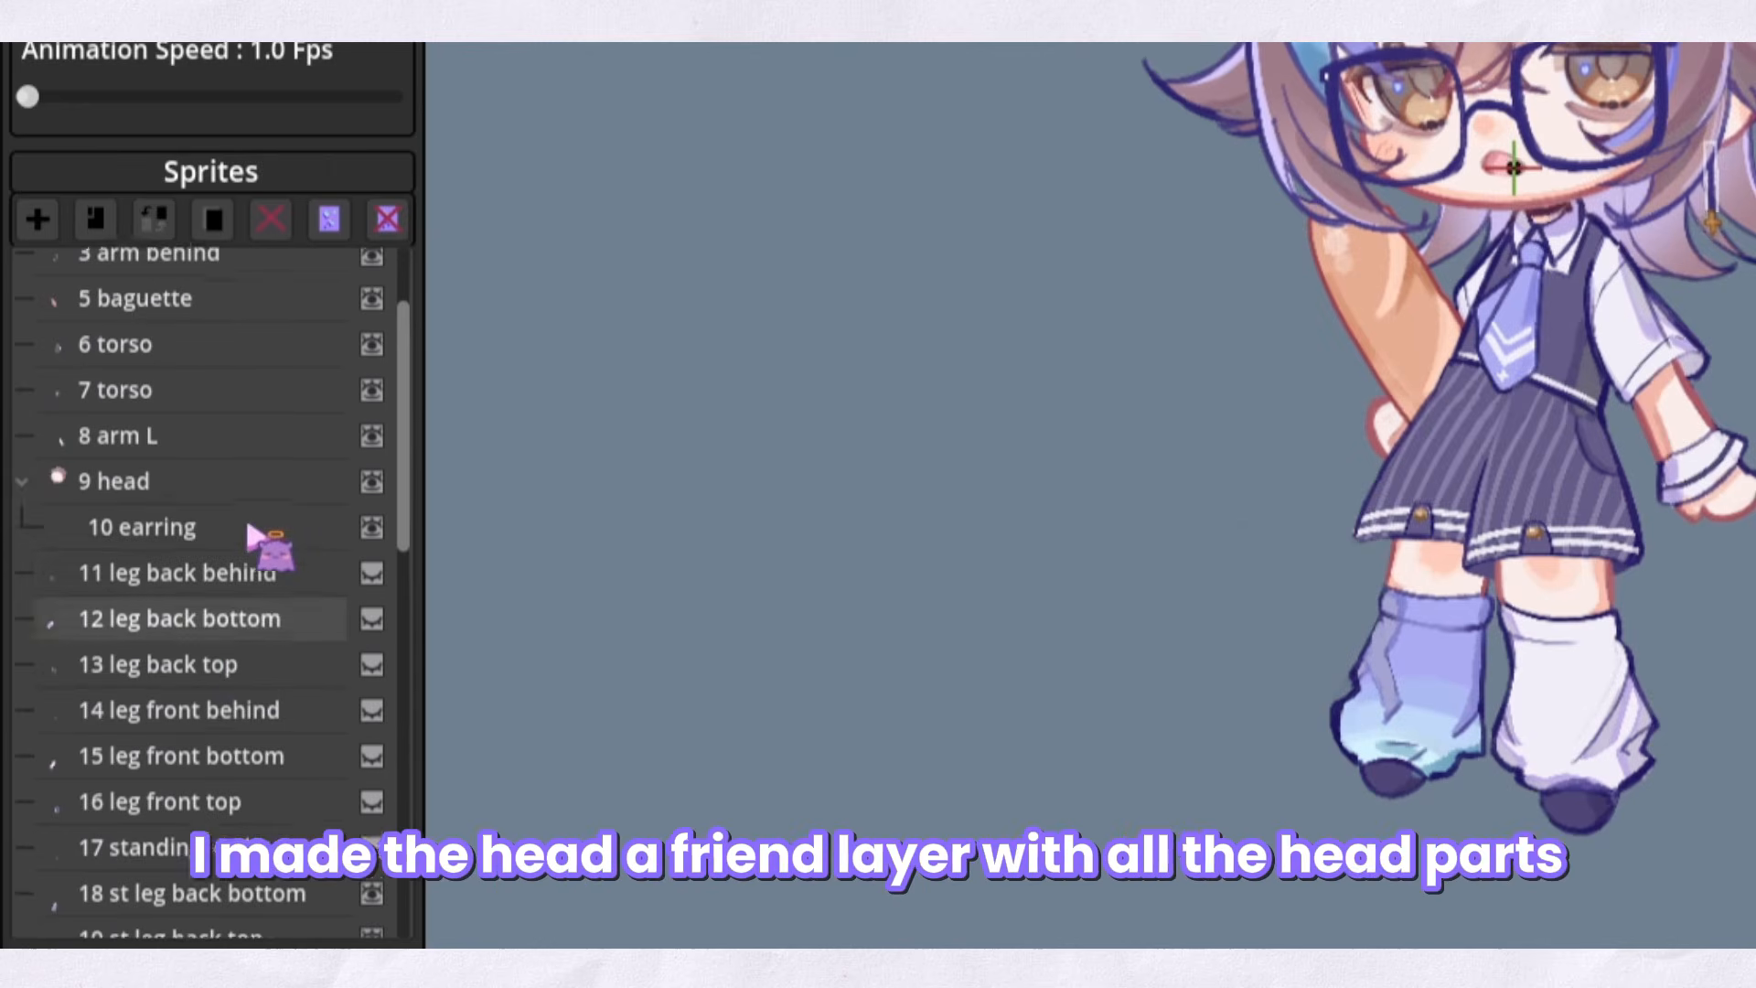
scroll(266, 548, "up", 2)
left_click(256, 670)
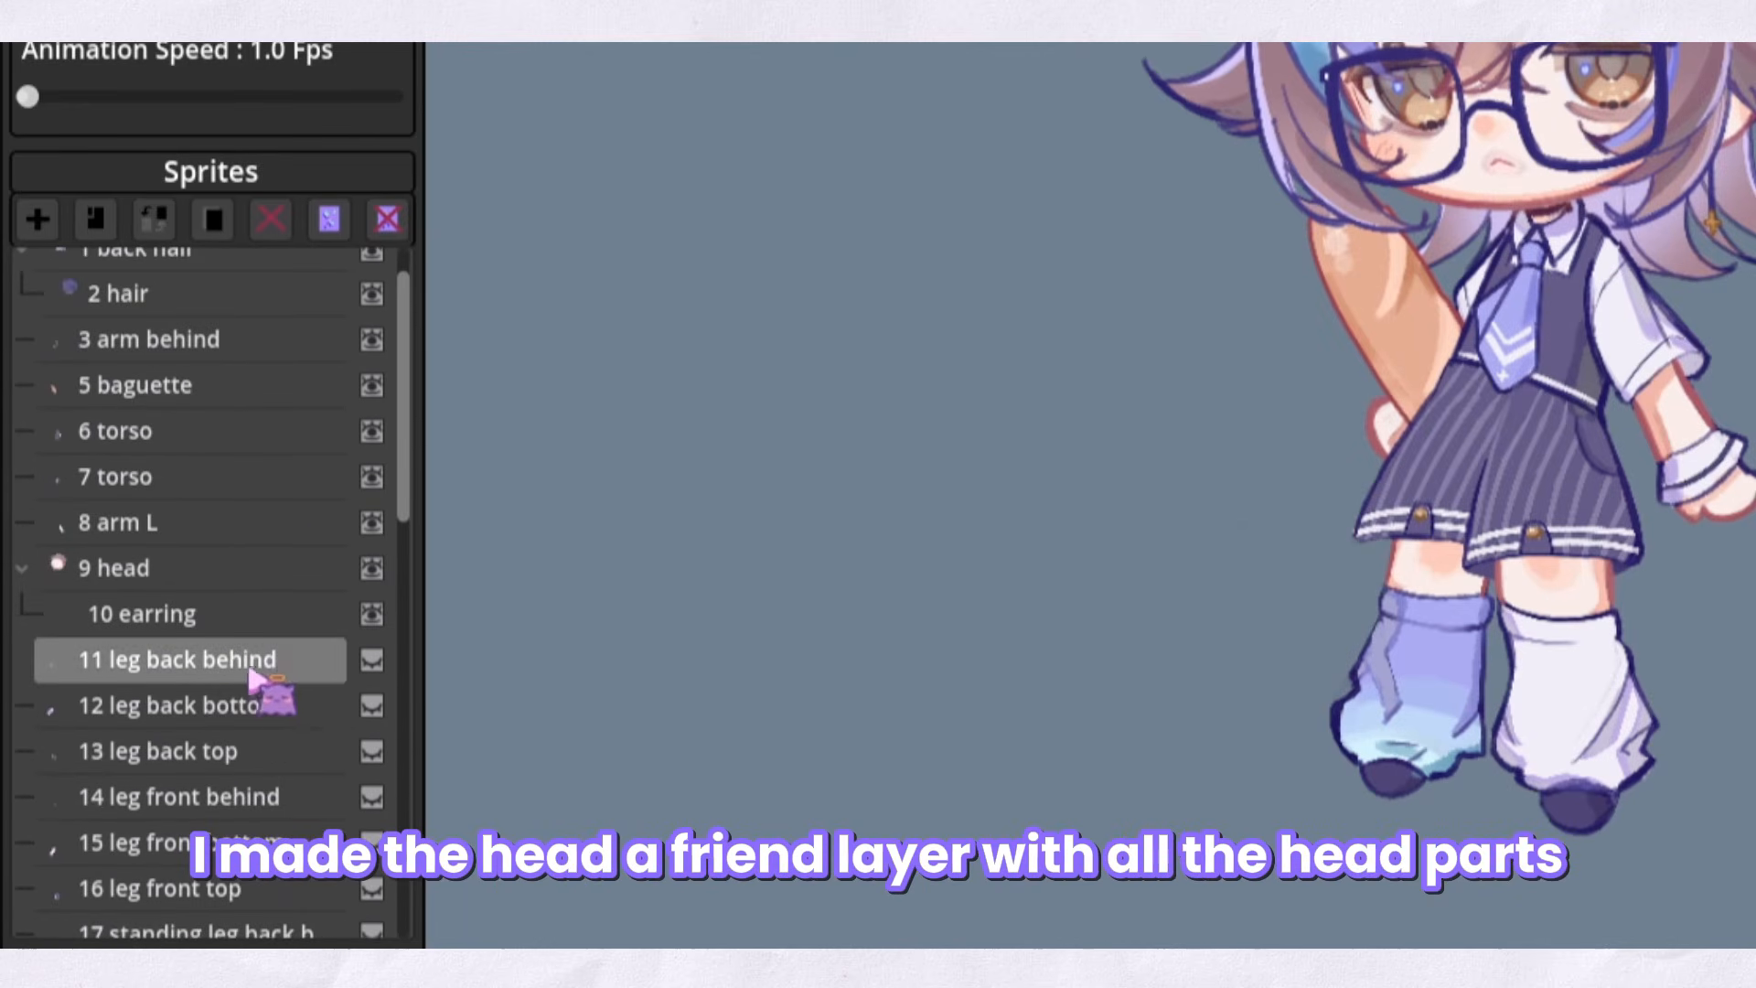
Move the folder to the start of the sprite list and put the 1 back hair and 2 hair sprites inside it
left_click(183, 436)
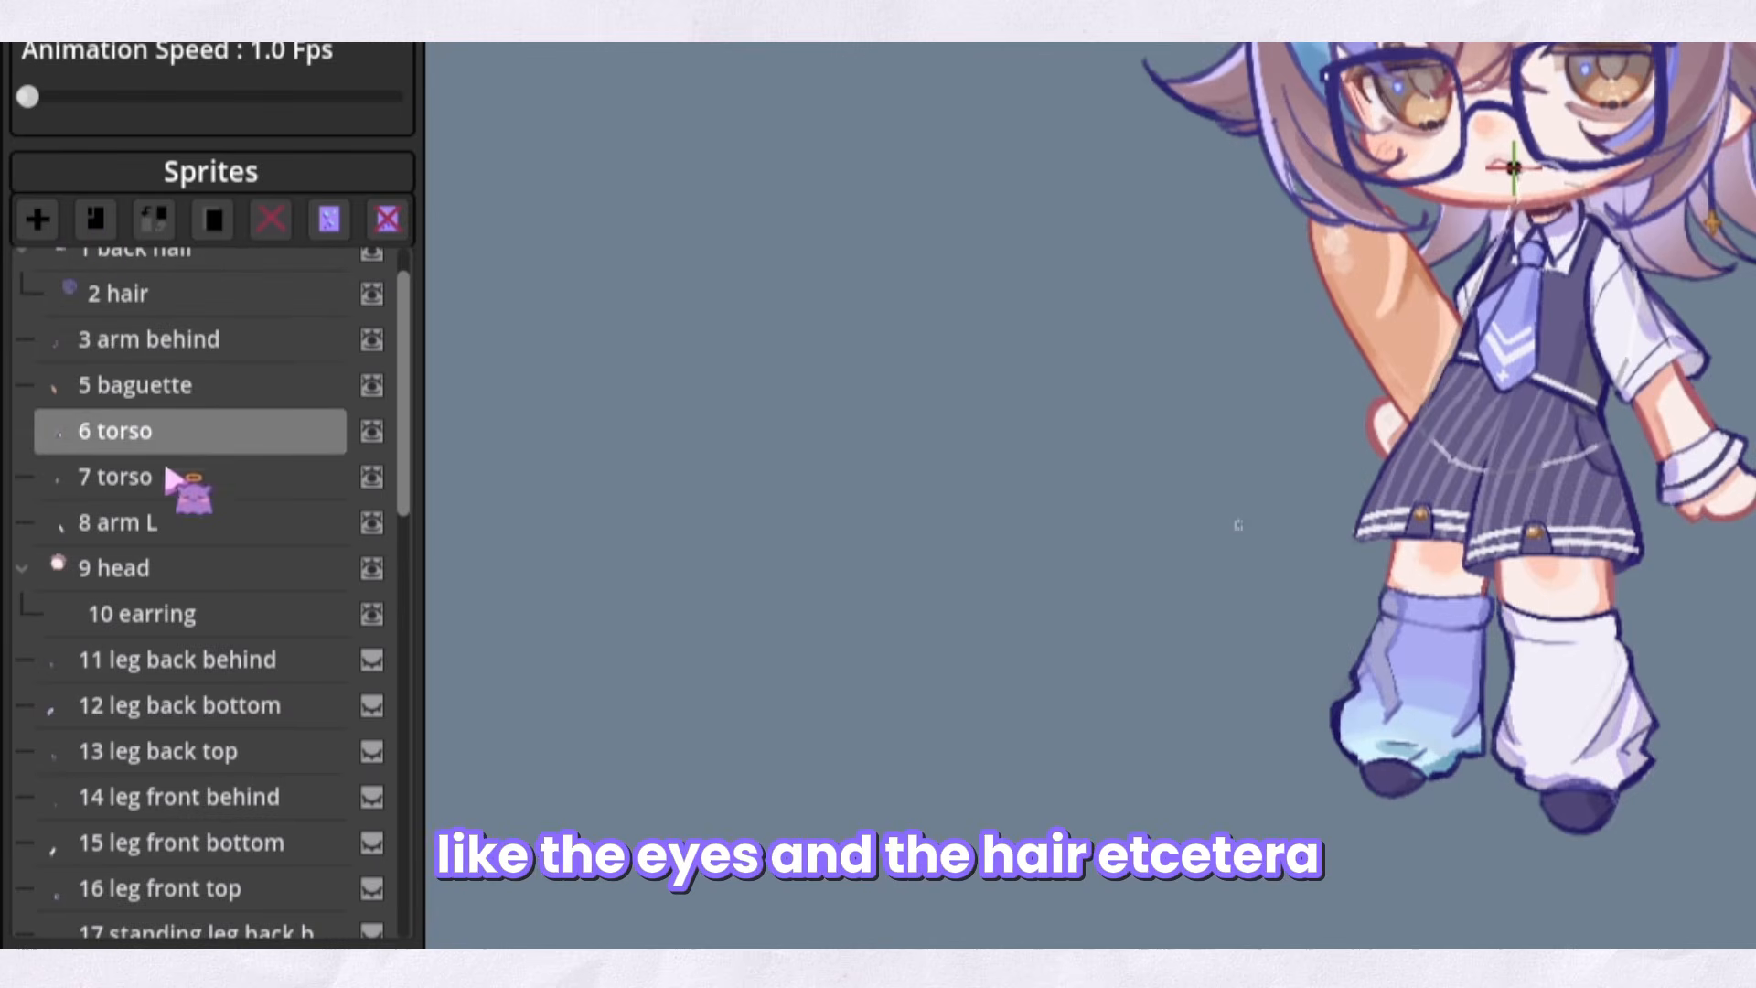
scroll(195, 540, "down", 10)
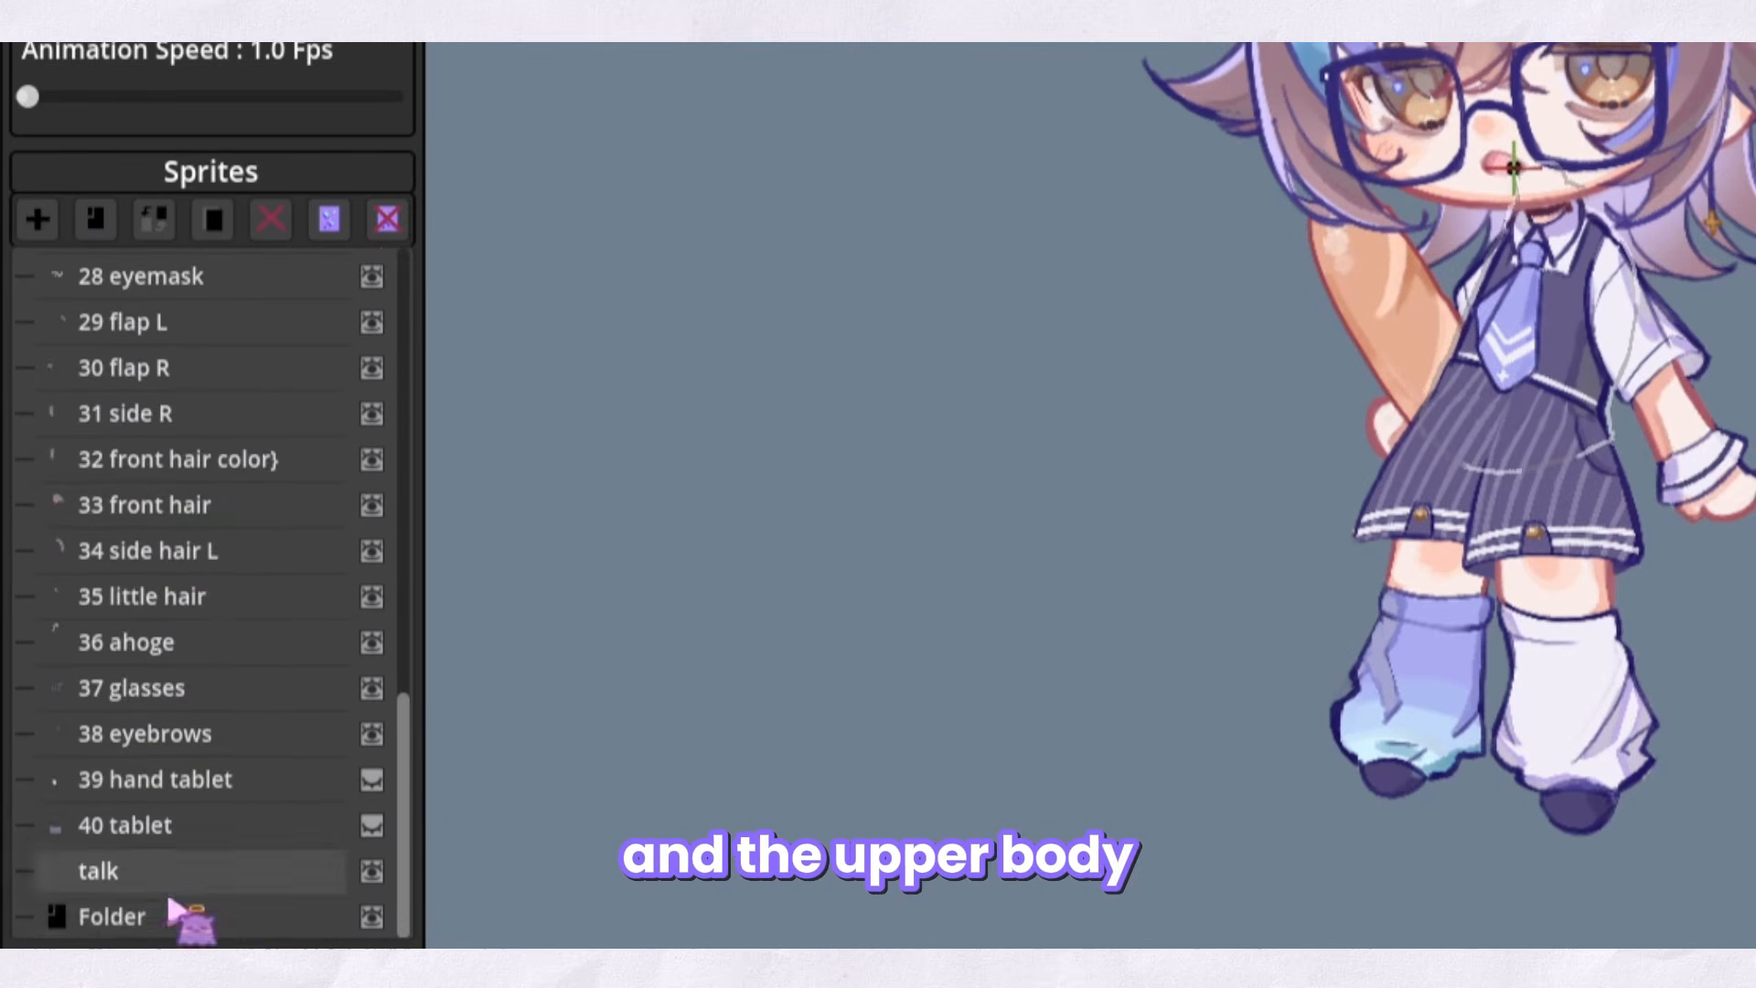
left_click_drag(172, 910, 173, 311)
scroll(162, 332, "up", 10)
left_click_drag(184, 401, 178, 377)
left_click(66, 317)
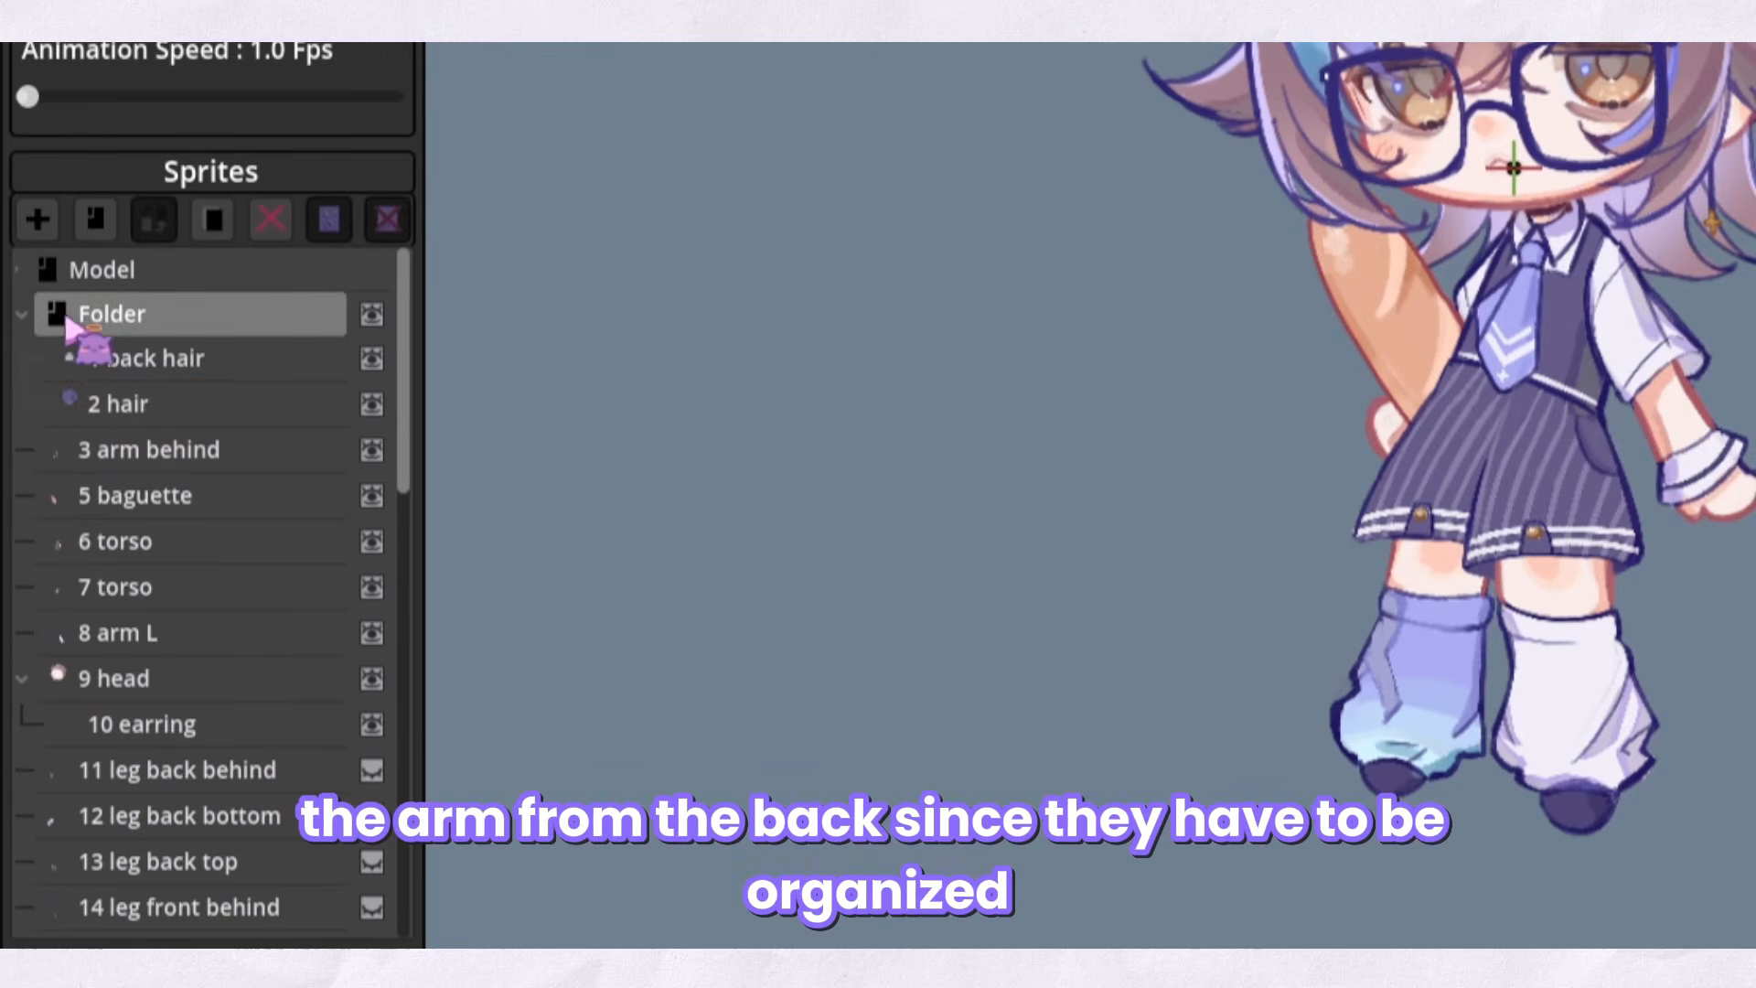
left_click(20, 314)
left_click(20, 313)
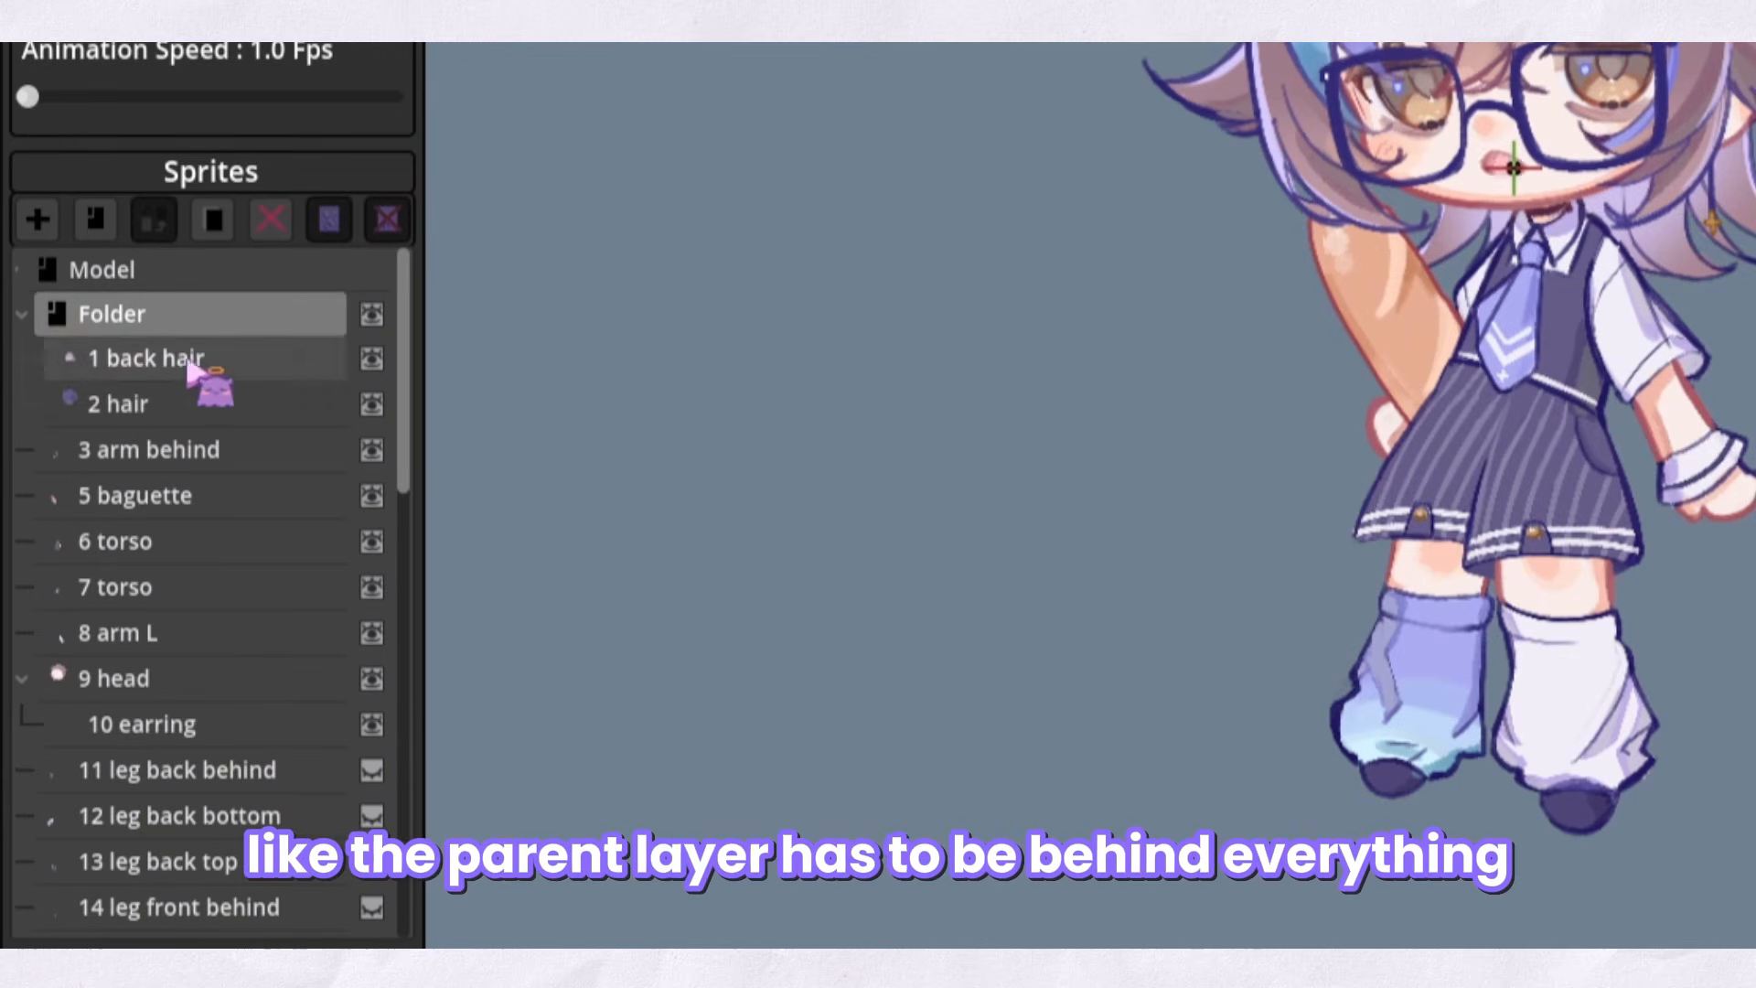
left_click(21, 313)
left_click(22, 314)
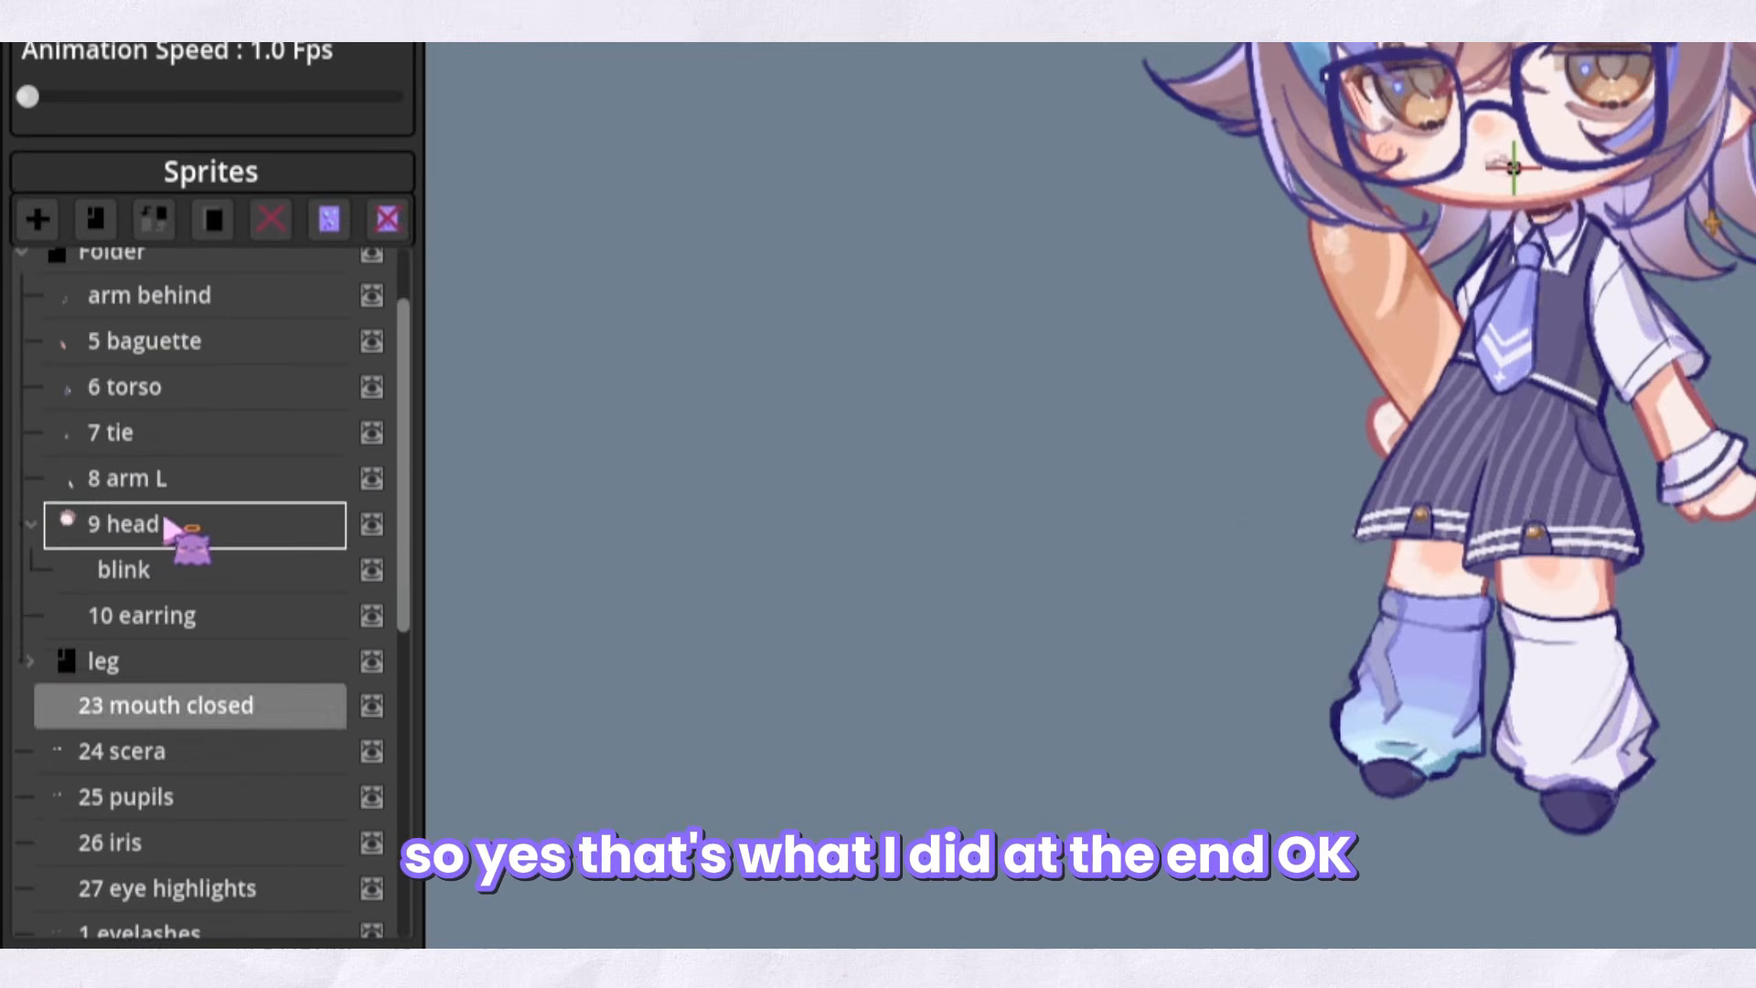
Make the mouth closed, eye, flap, front and side hair, ahoge, glasses, eyebrows and talk sprites children of 9 head
left_click_drag(170, 525, 174, 532)
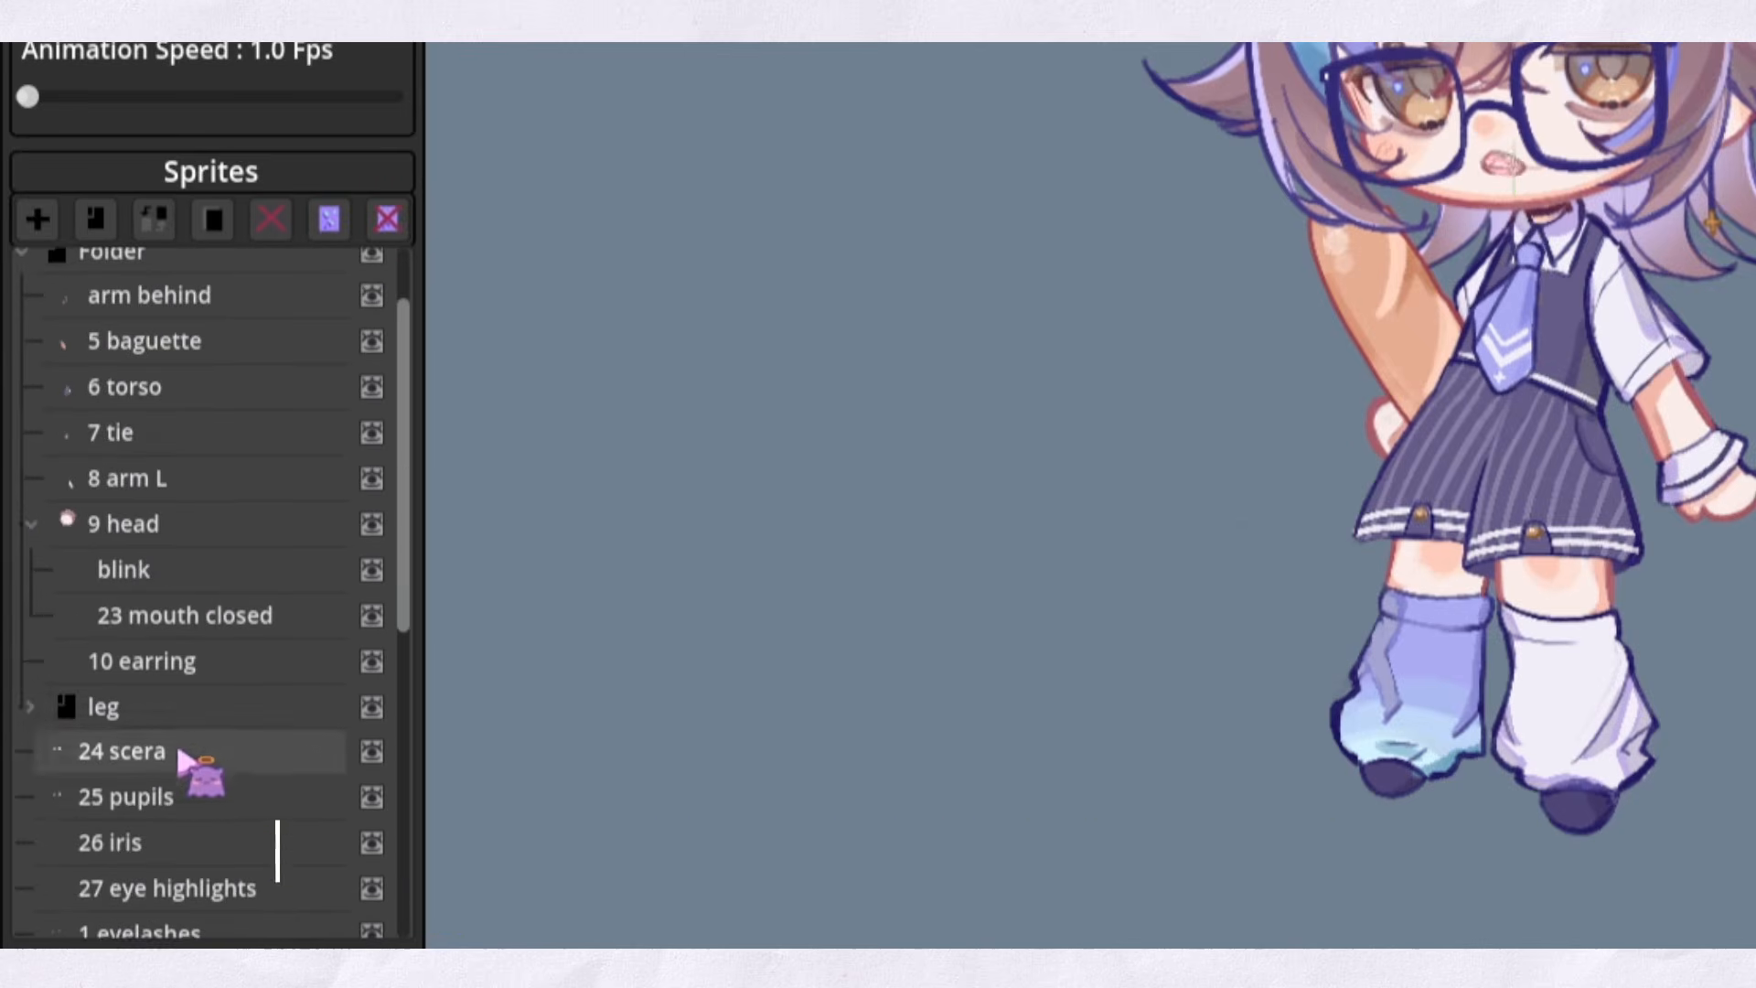
left_click(161, 536)
left_click(145, 574)
left_click(126, 494)
left_click(124, 519)
left_click(31, 523)
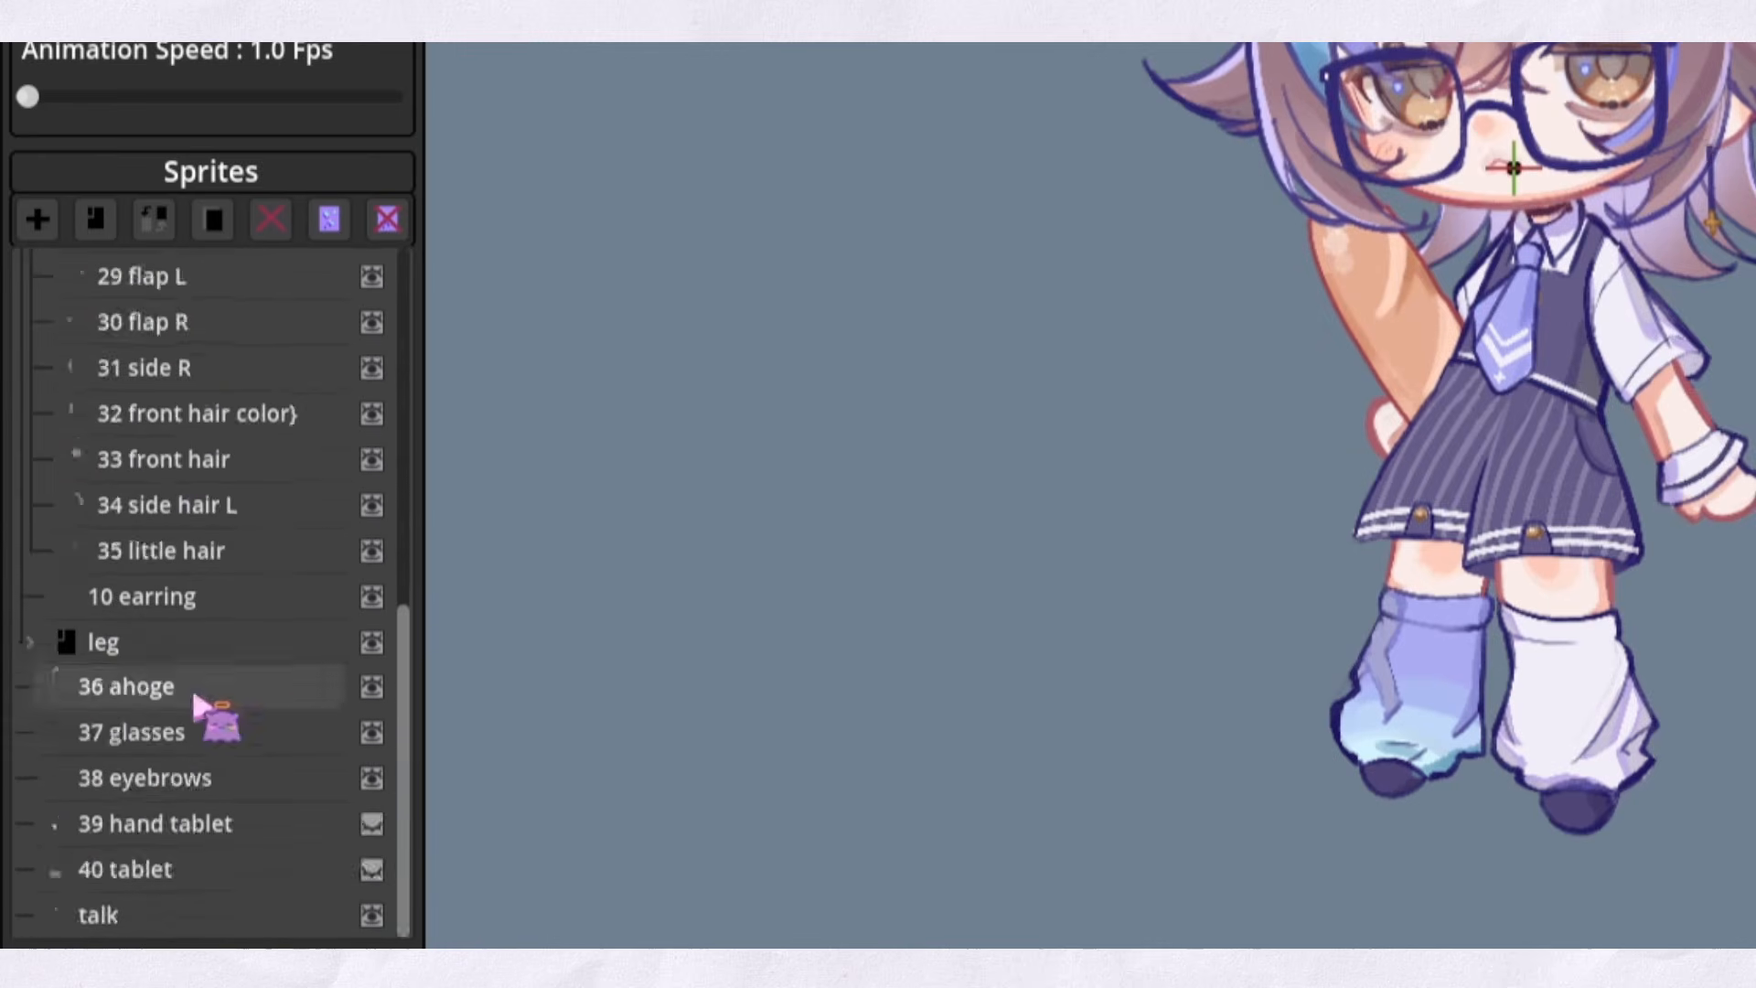
left_click_drag(192, 686, 204, 734)
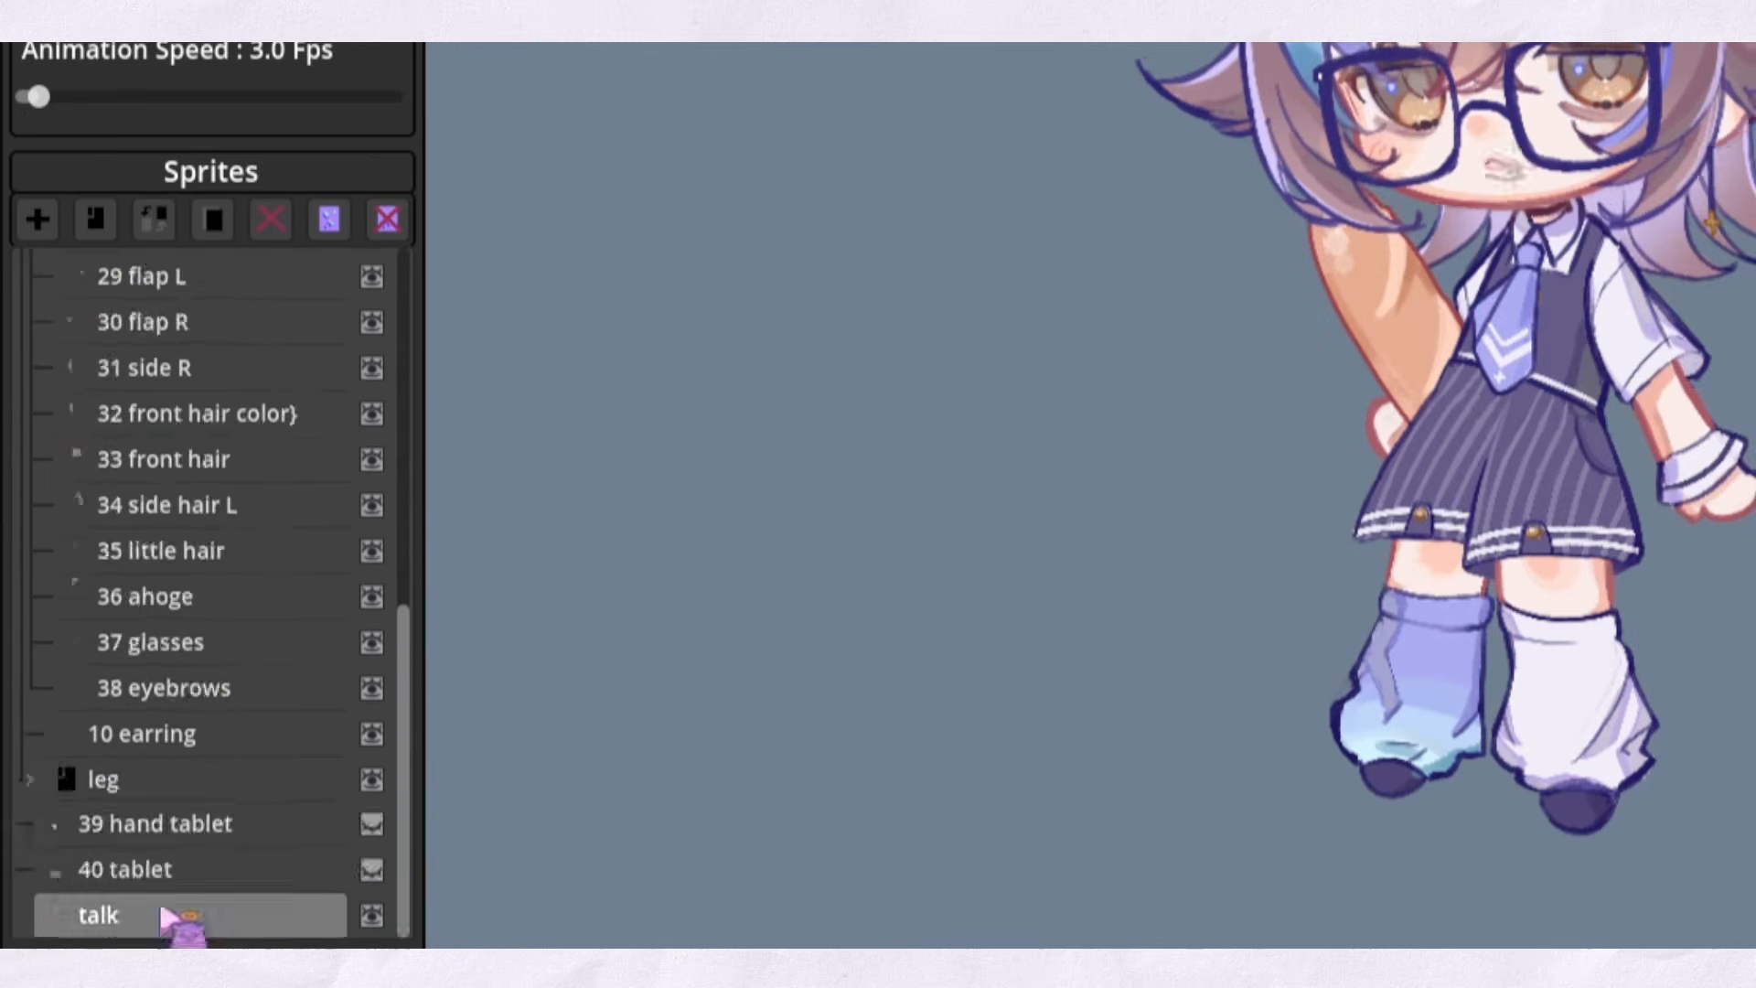
left_click_drag(168, 914, 27, 599)
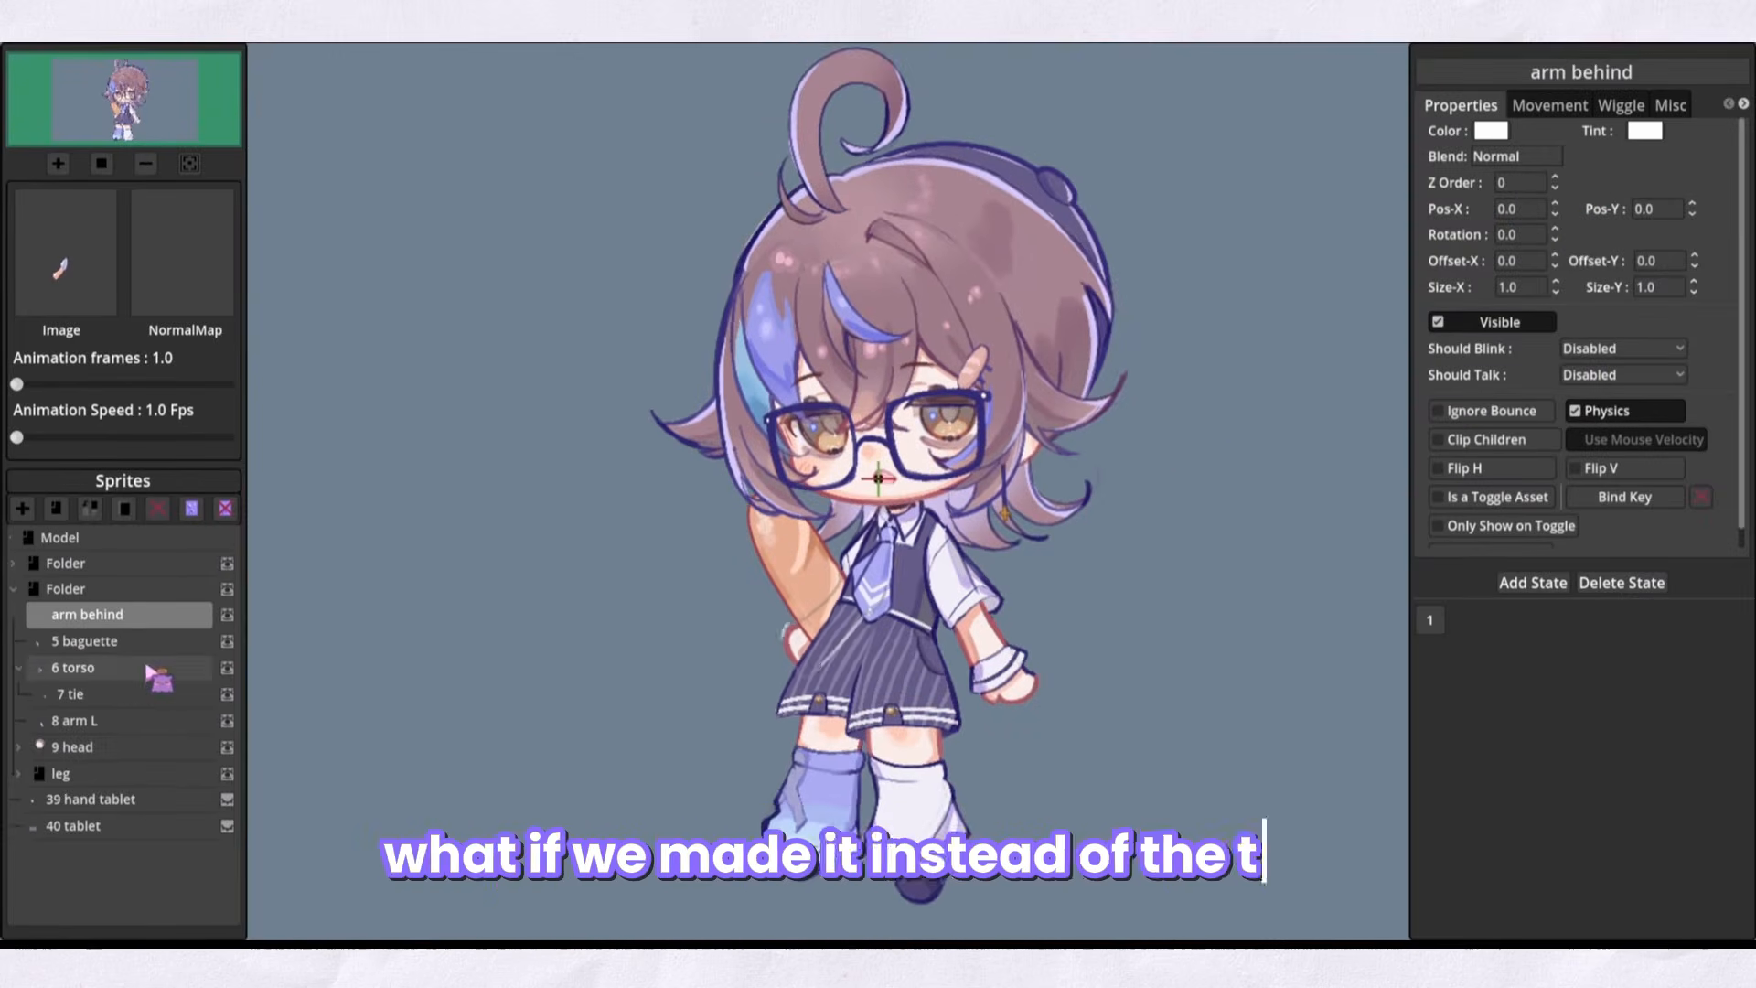
Nest the 5 baguette, 6 torso and 8 arm L sprites under the arm behind sprite
left_click_drag(110, 641, 125, 644)
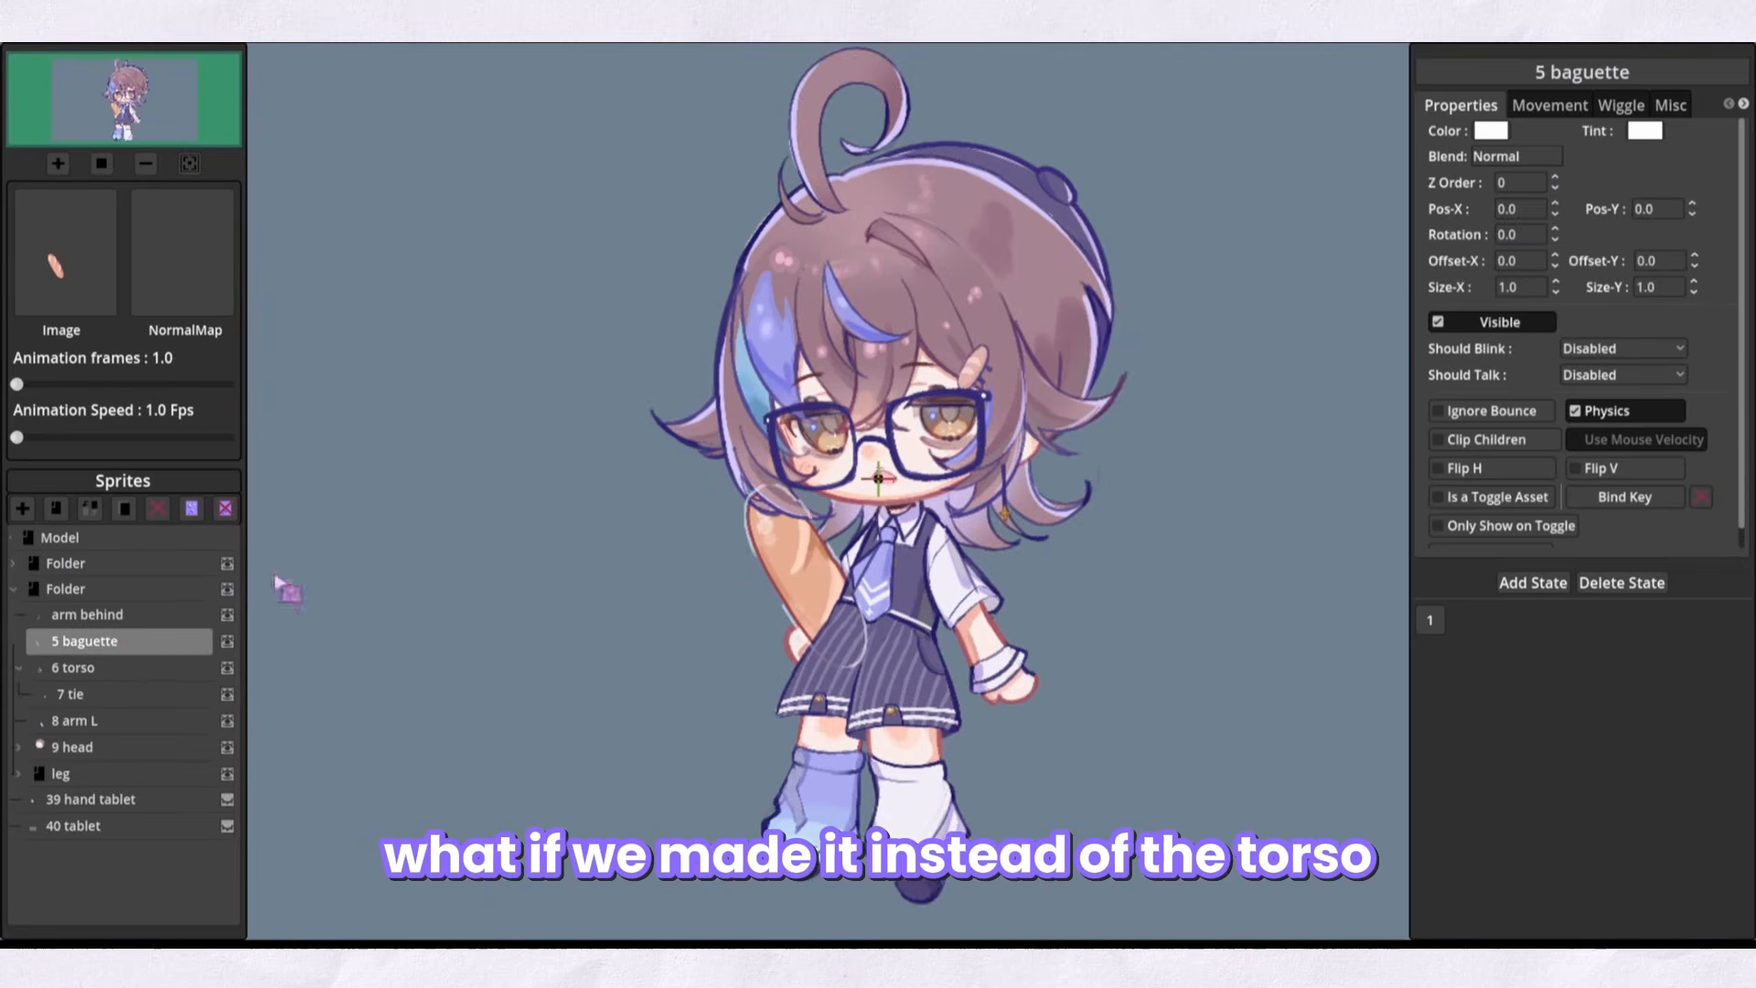
left_click_drag(279, 585, 137, 651)
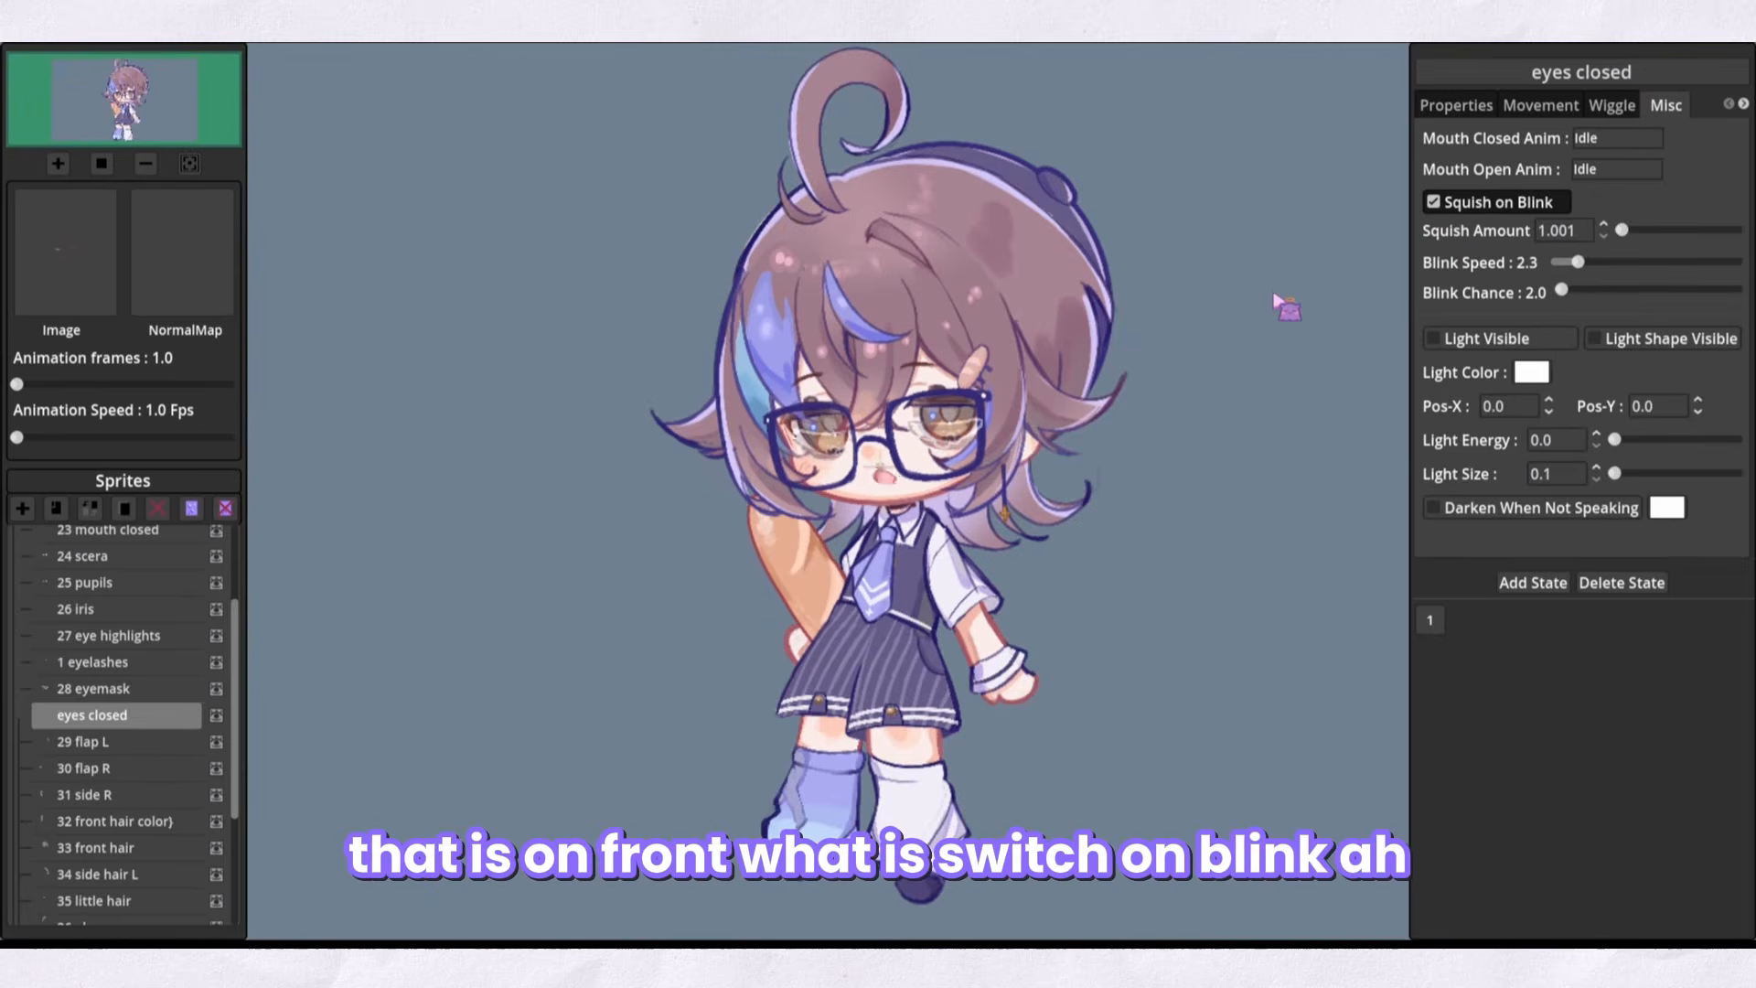
Turn off Squish on Blink for the eyes closed sprite and raise its Blink Chance to about 49
left_click_drag(1621, 230, 1649, 231)
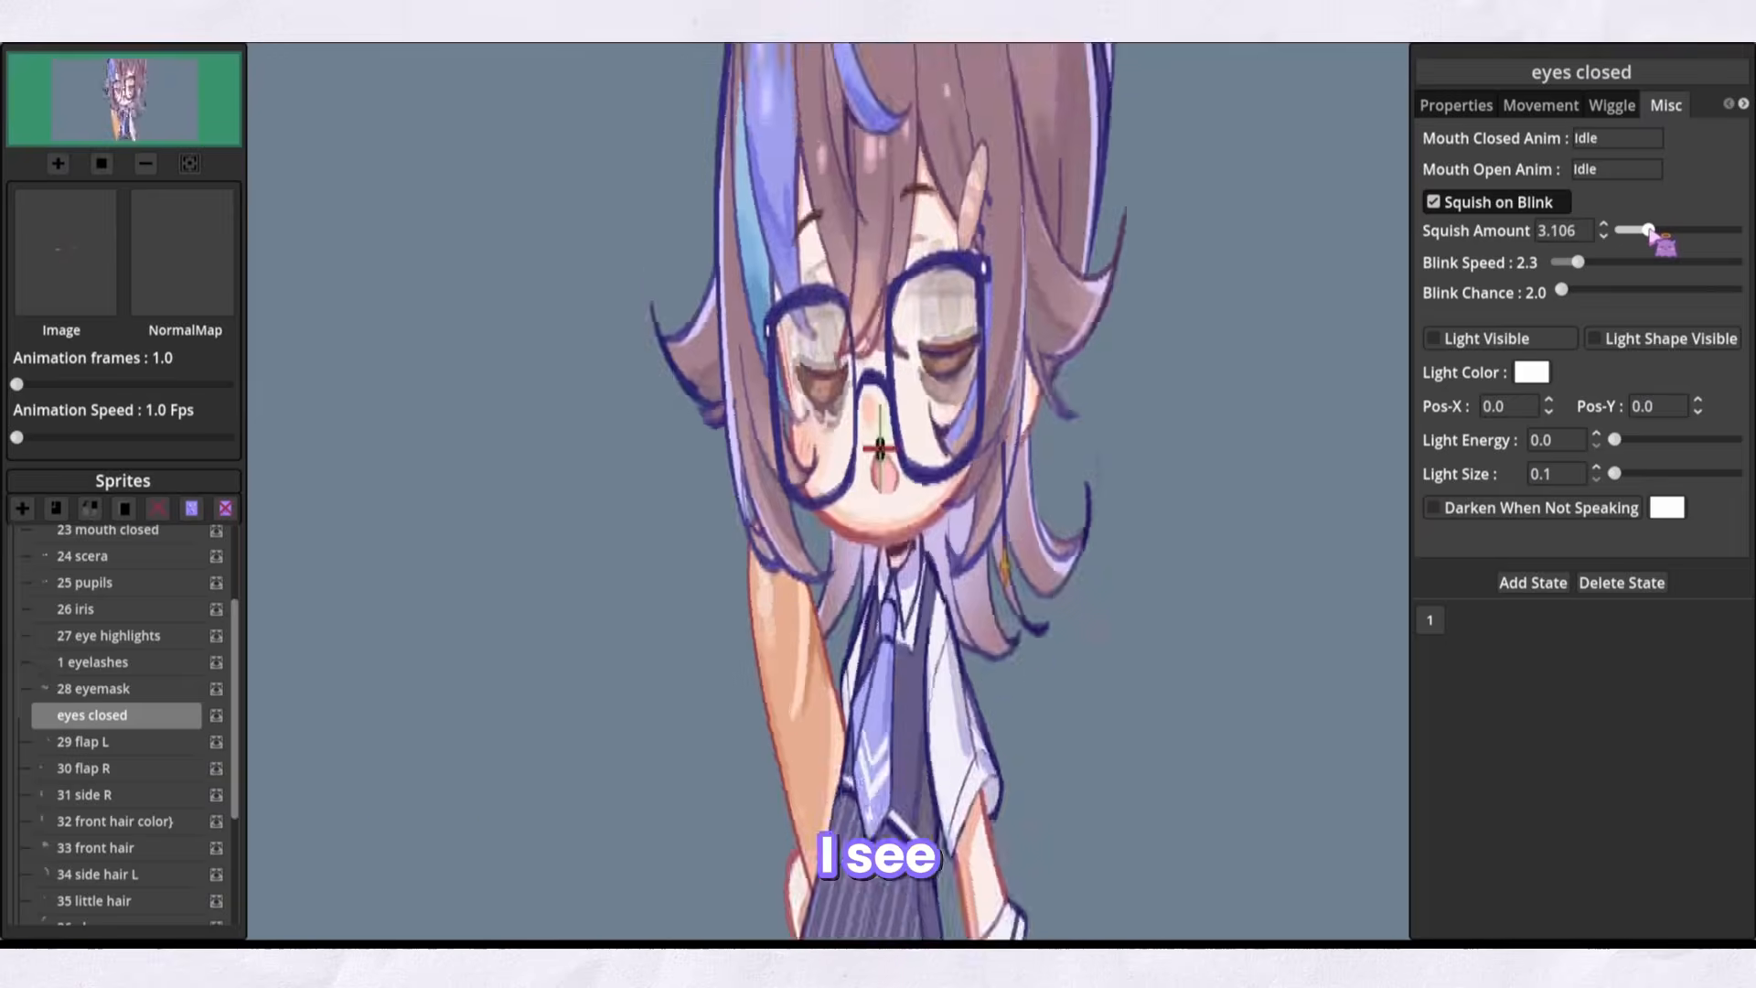
left_click(1479, 207)
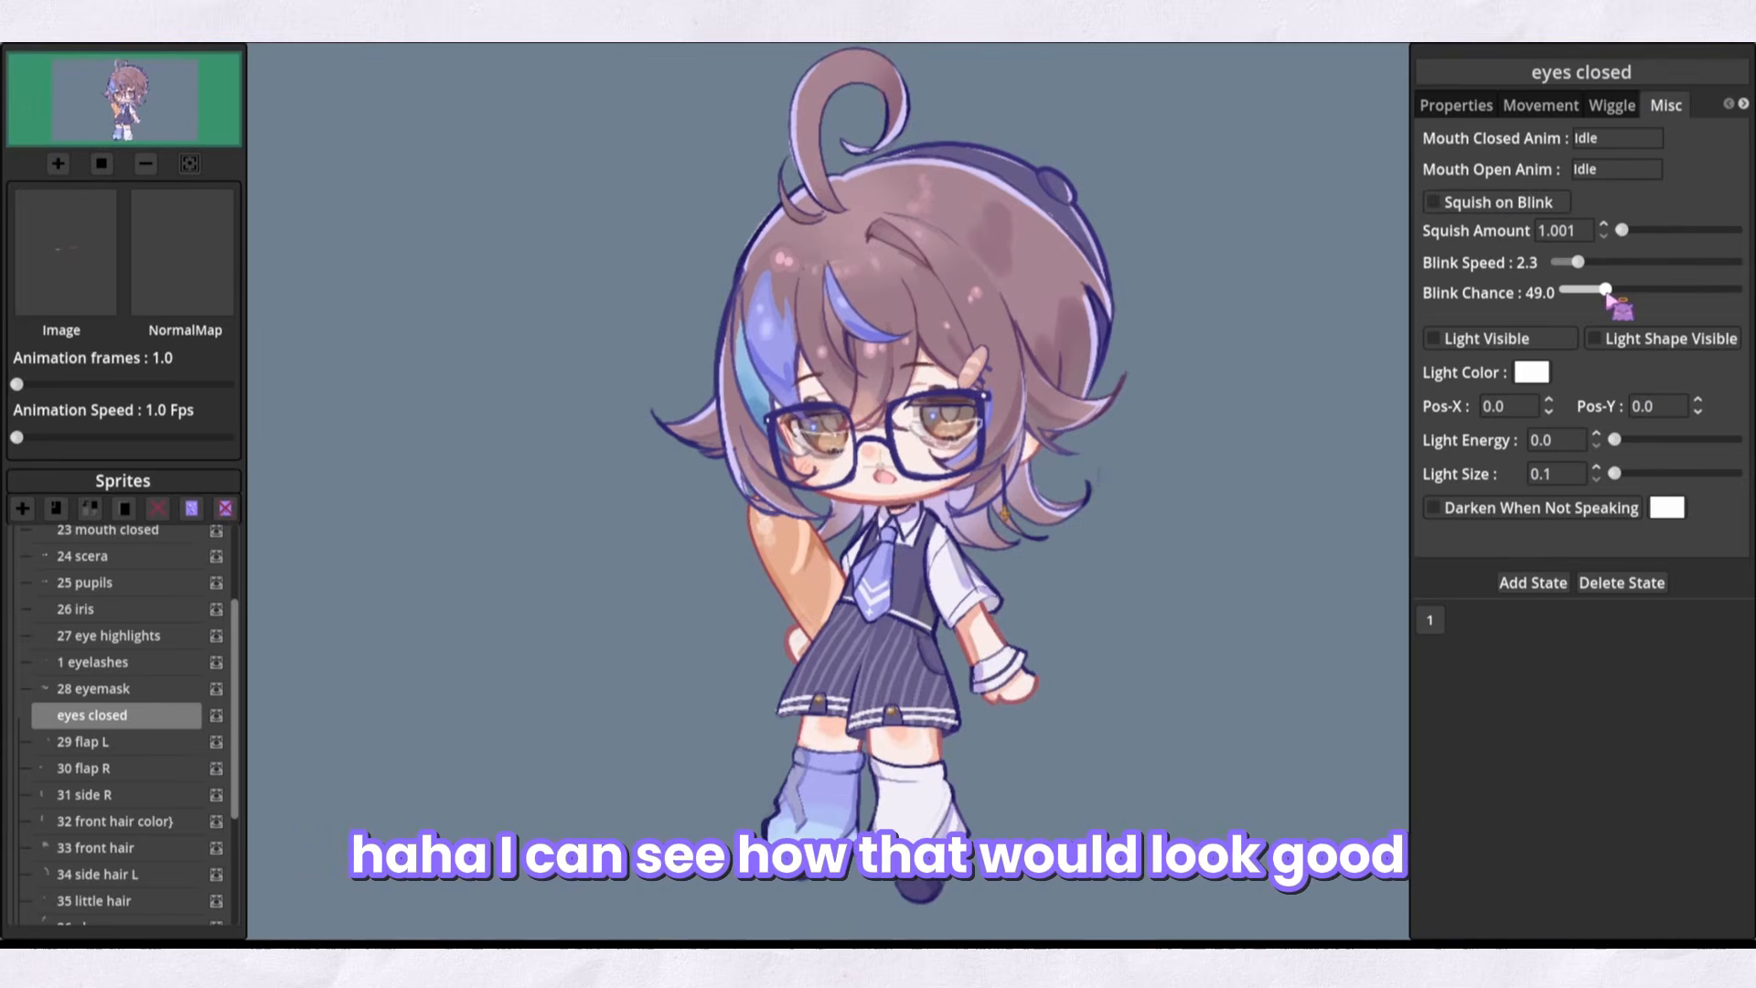
left_click_drag(1607, 296, 1612, 299)
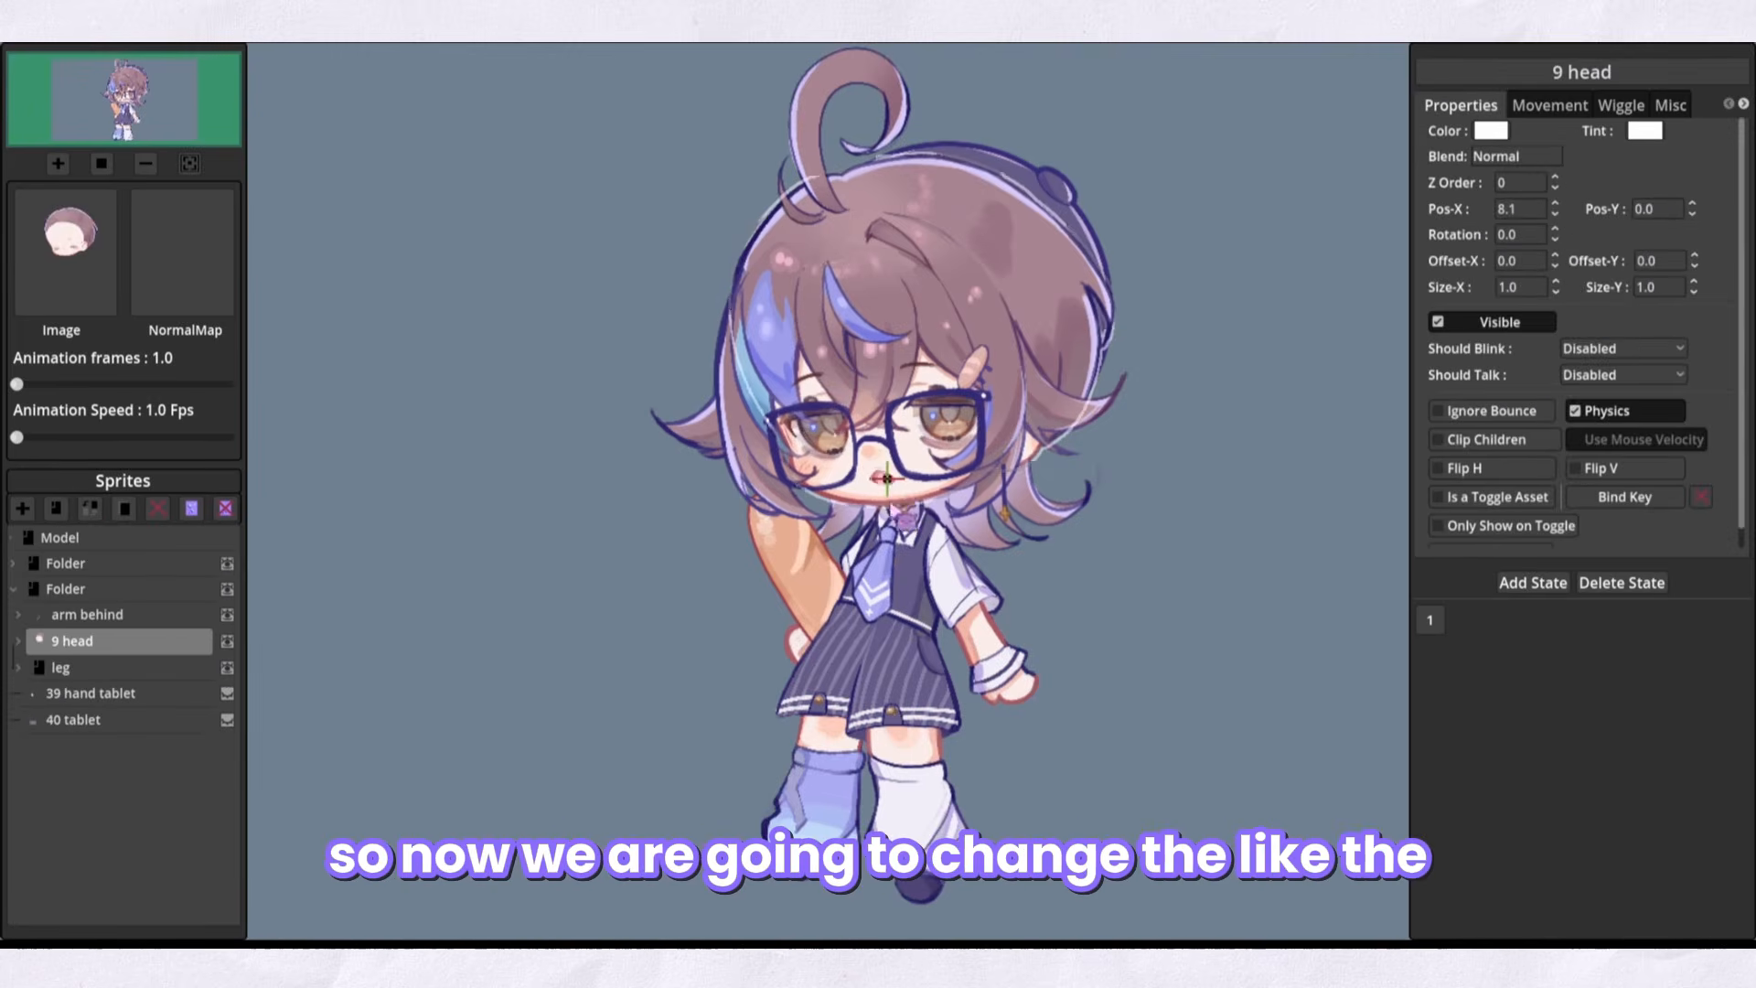
Look up the basic controls in the built-in guide and move the 9 head sprite's origin to the neck
left_click(413, 48)
left_click(466, 109)
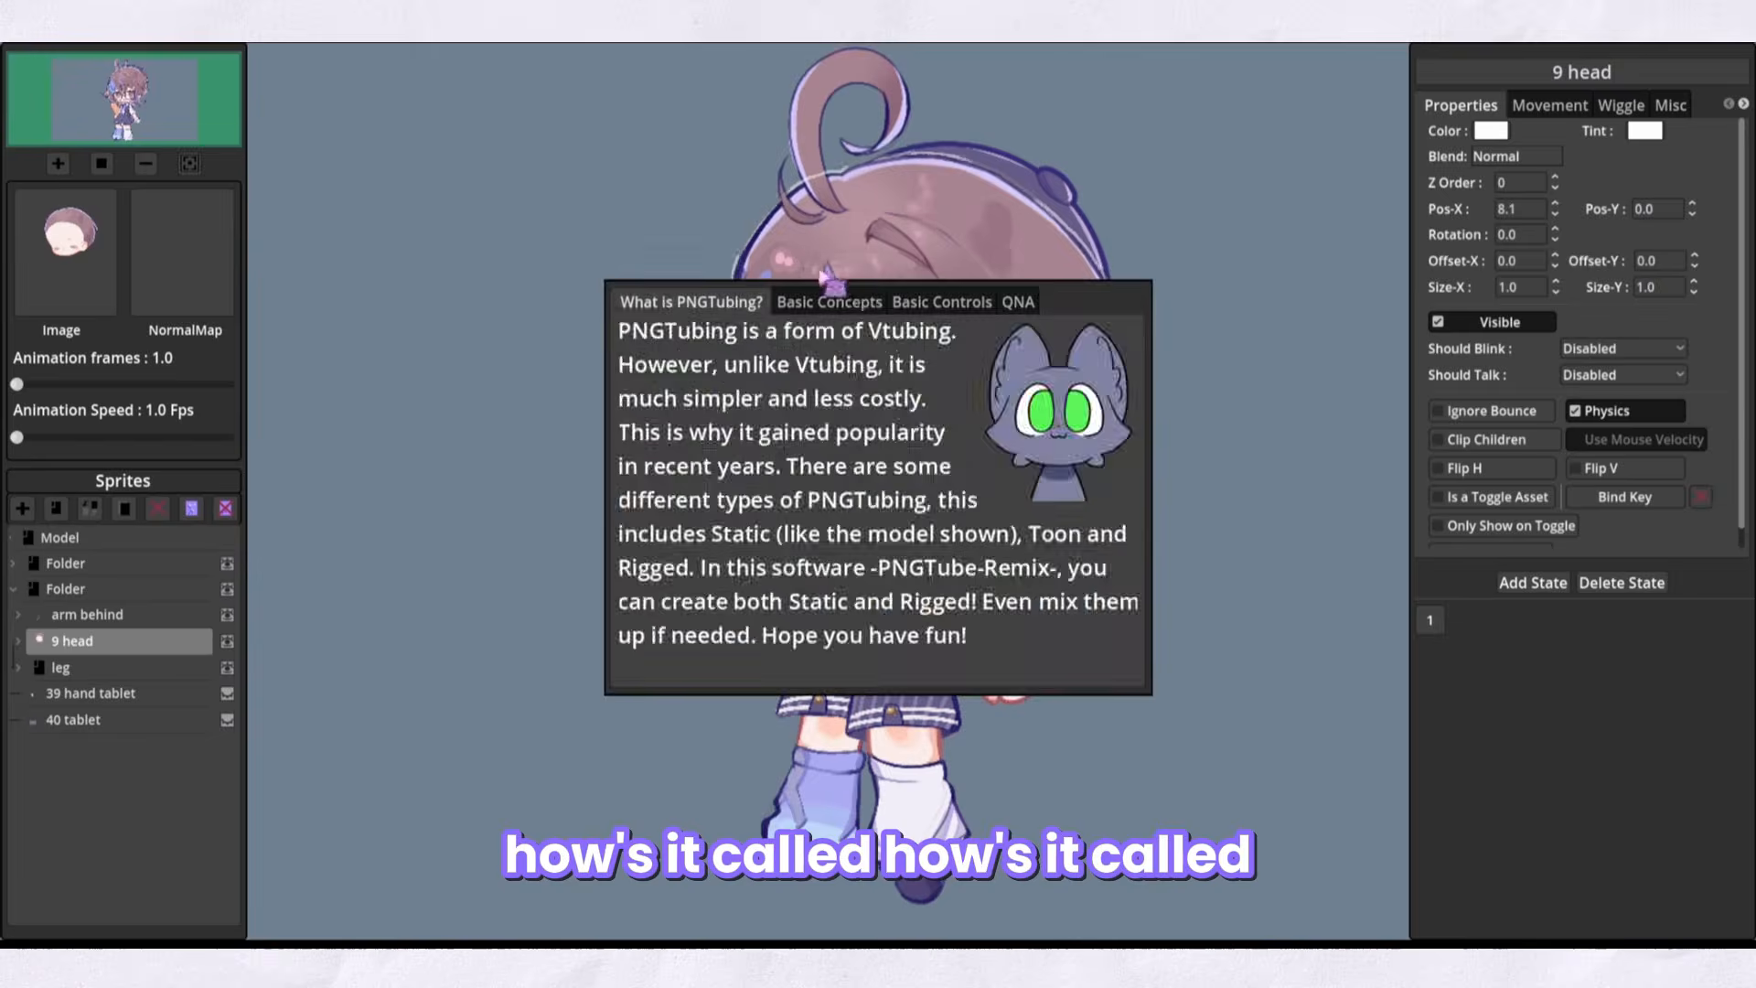
left_click(820, 302)
left_click(937, 302)
left_click(1262, 191)
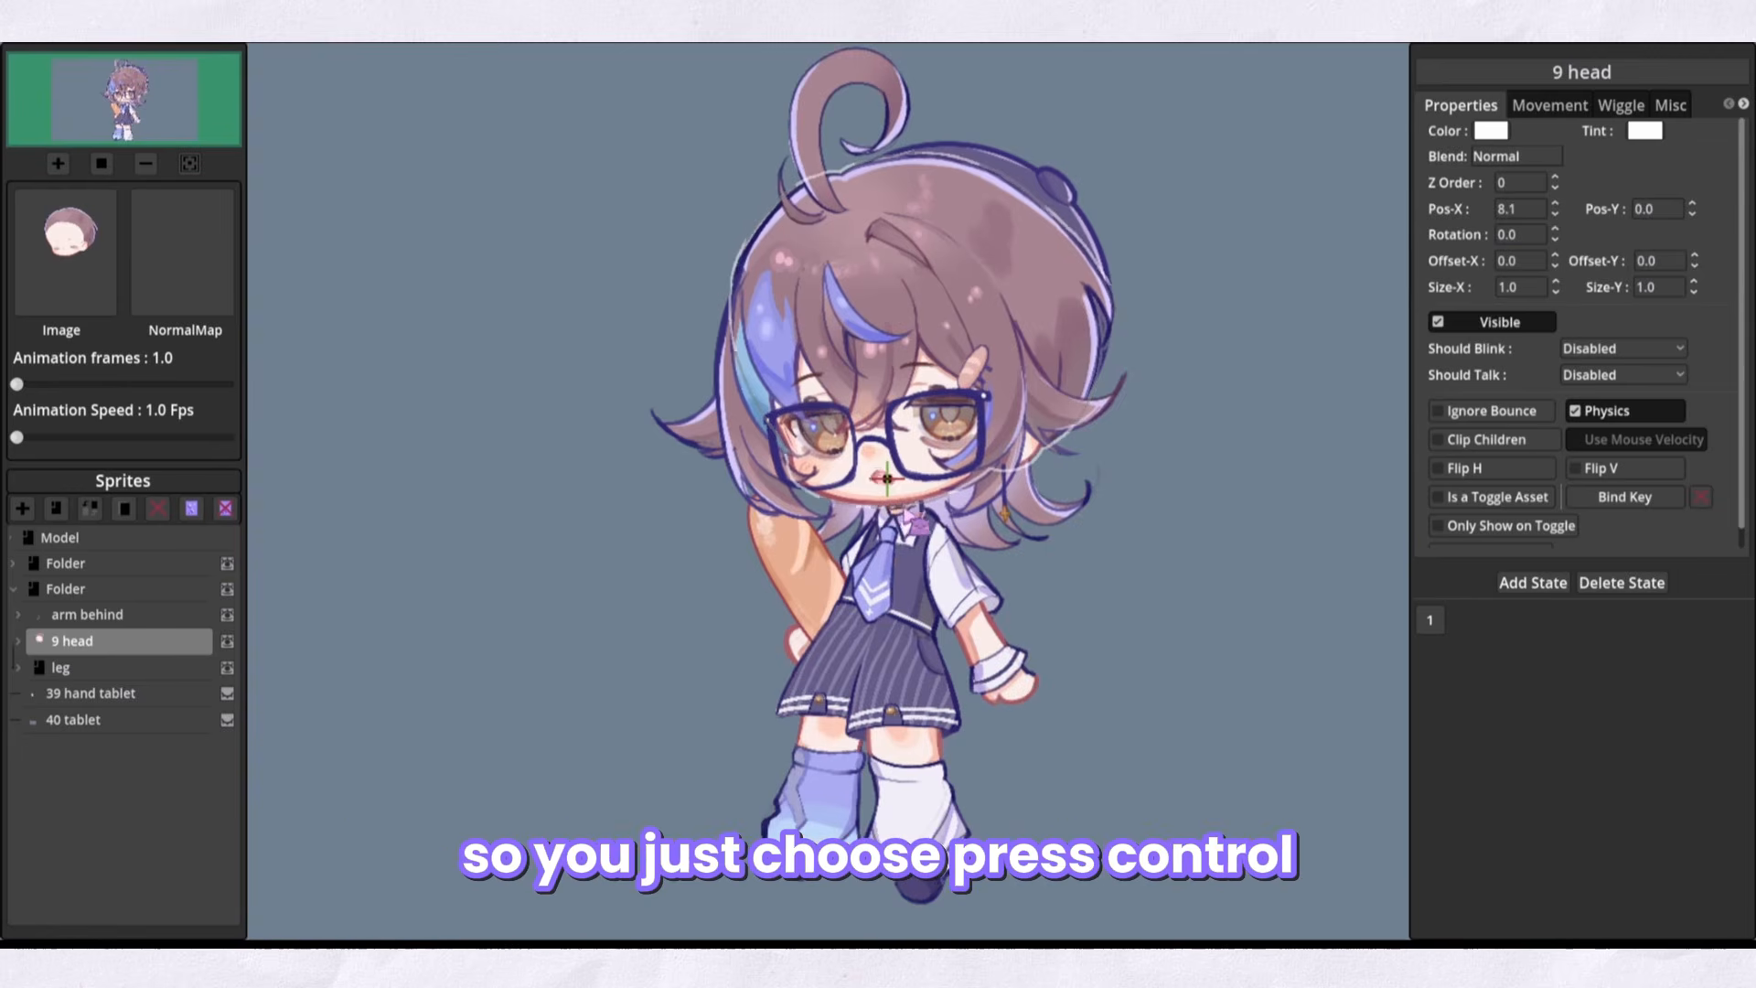
left_click(899, 507, "ctrl")
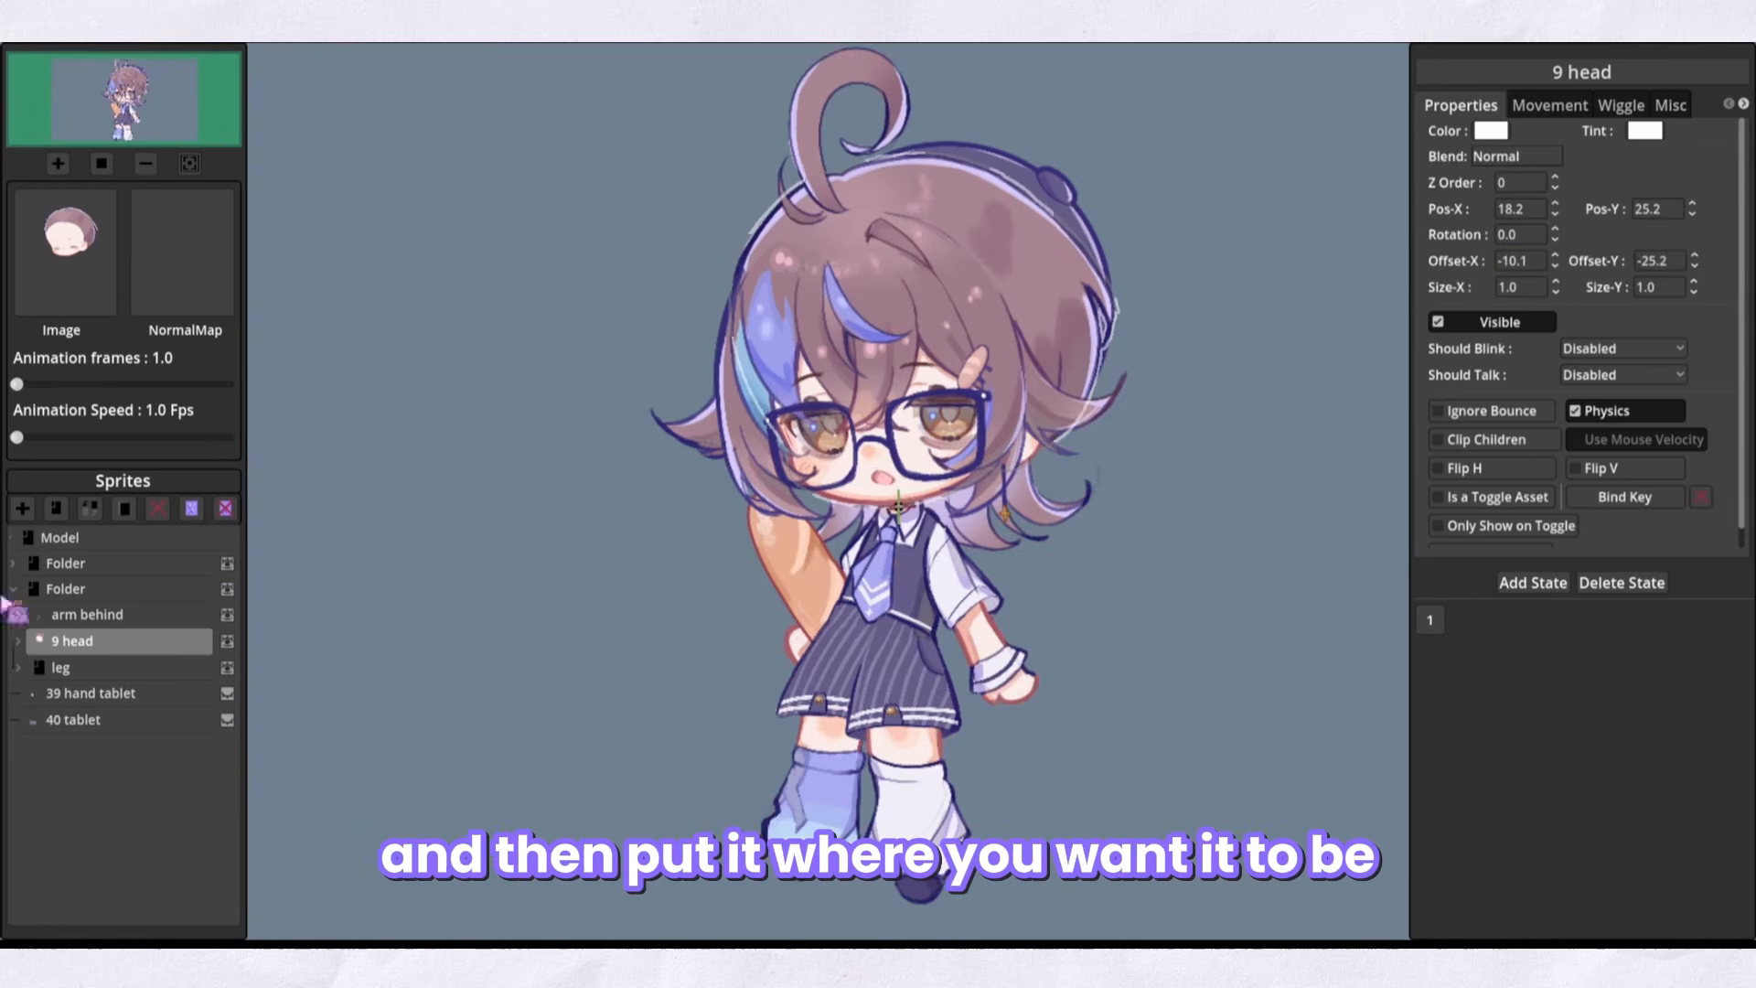
Give the 9 head sprite a Follow Mouse Range X and Y of 3.0, with Squish X and Y at 0.003
left_click(1546, 106)
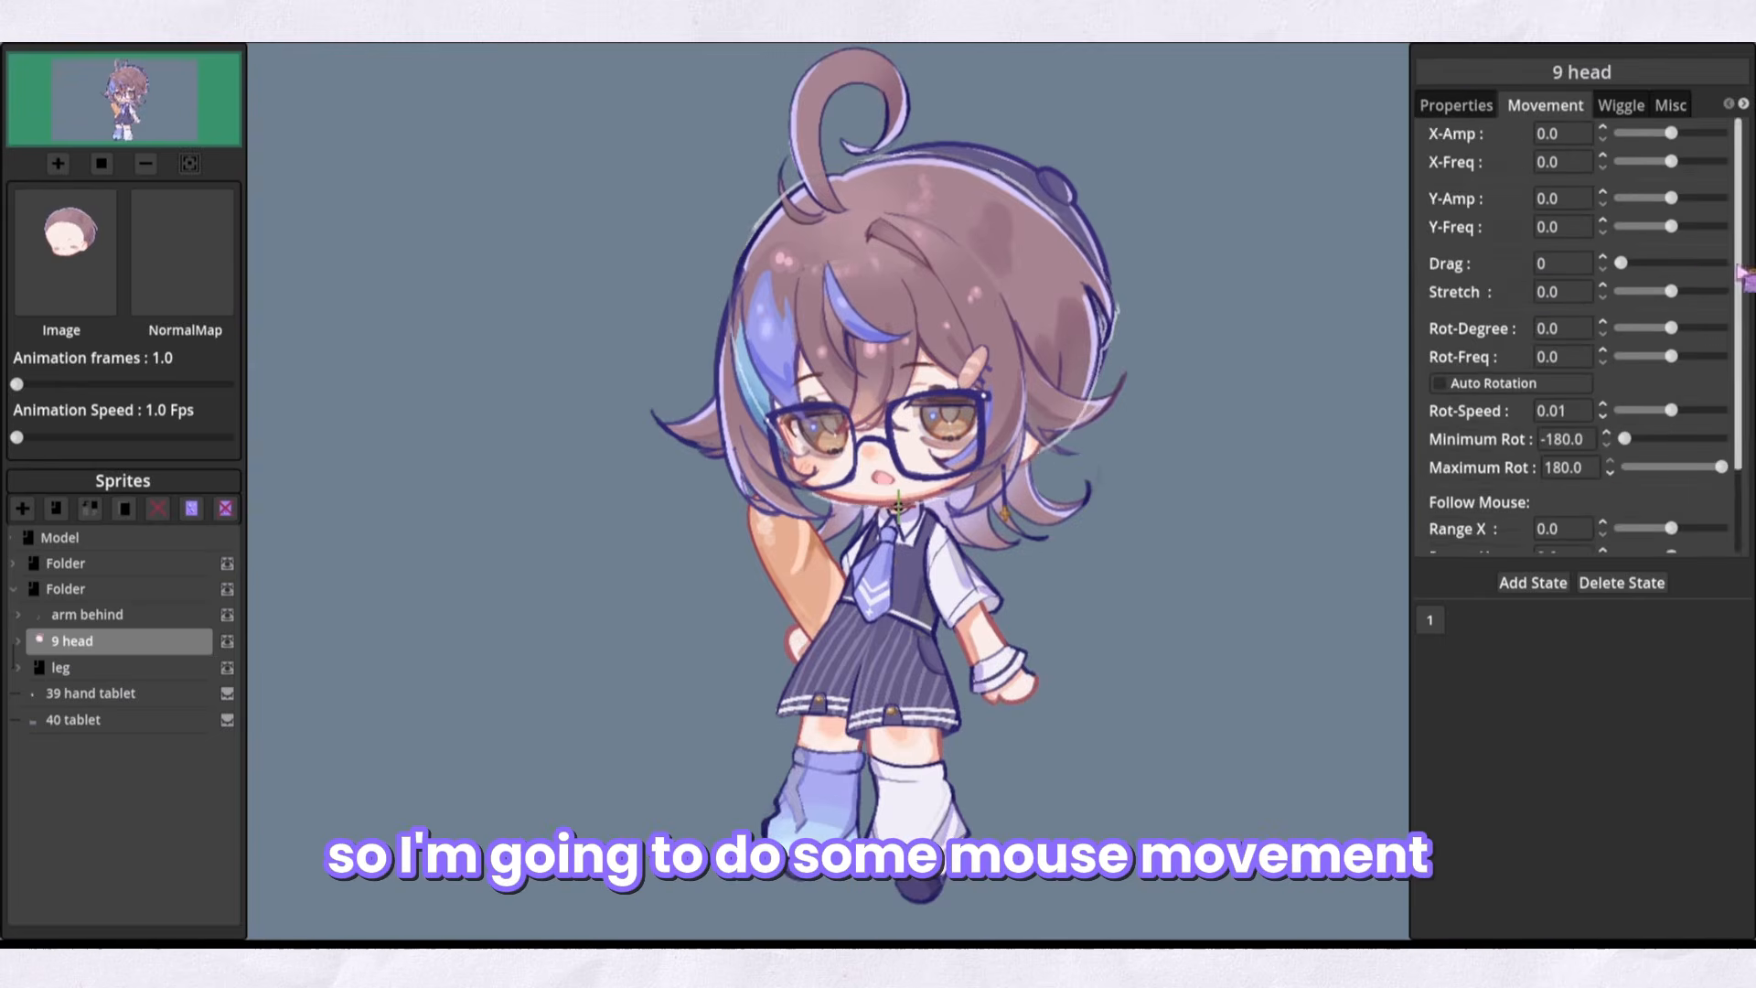
left_click_drag(1739, 273, 1740, 369)
left_click(1670, 424)
left_click(1581, 427)
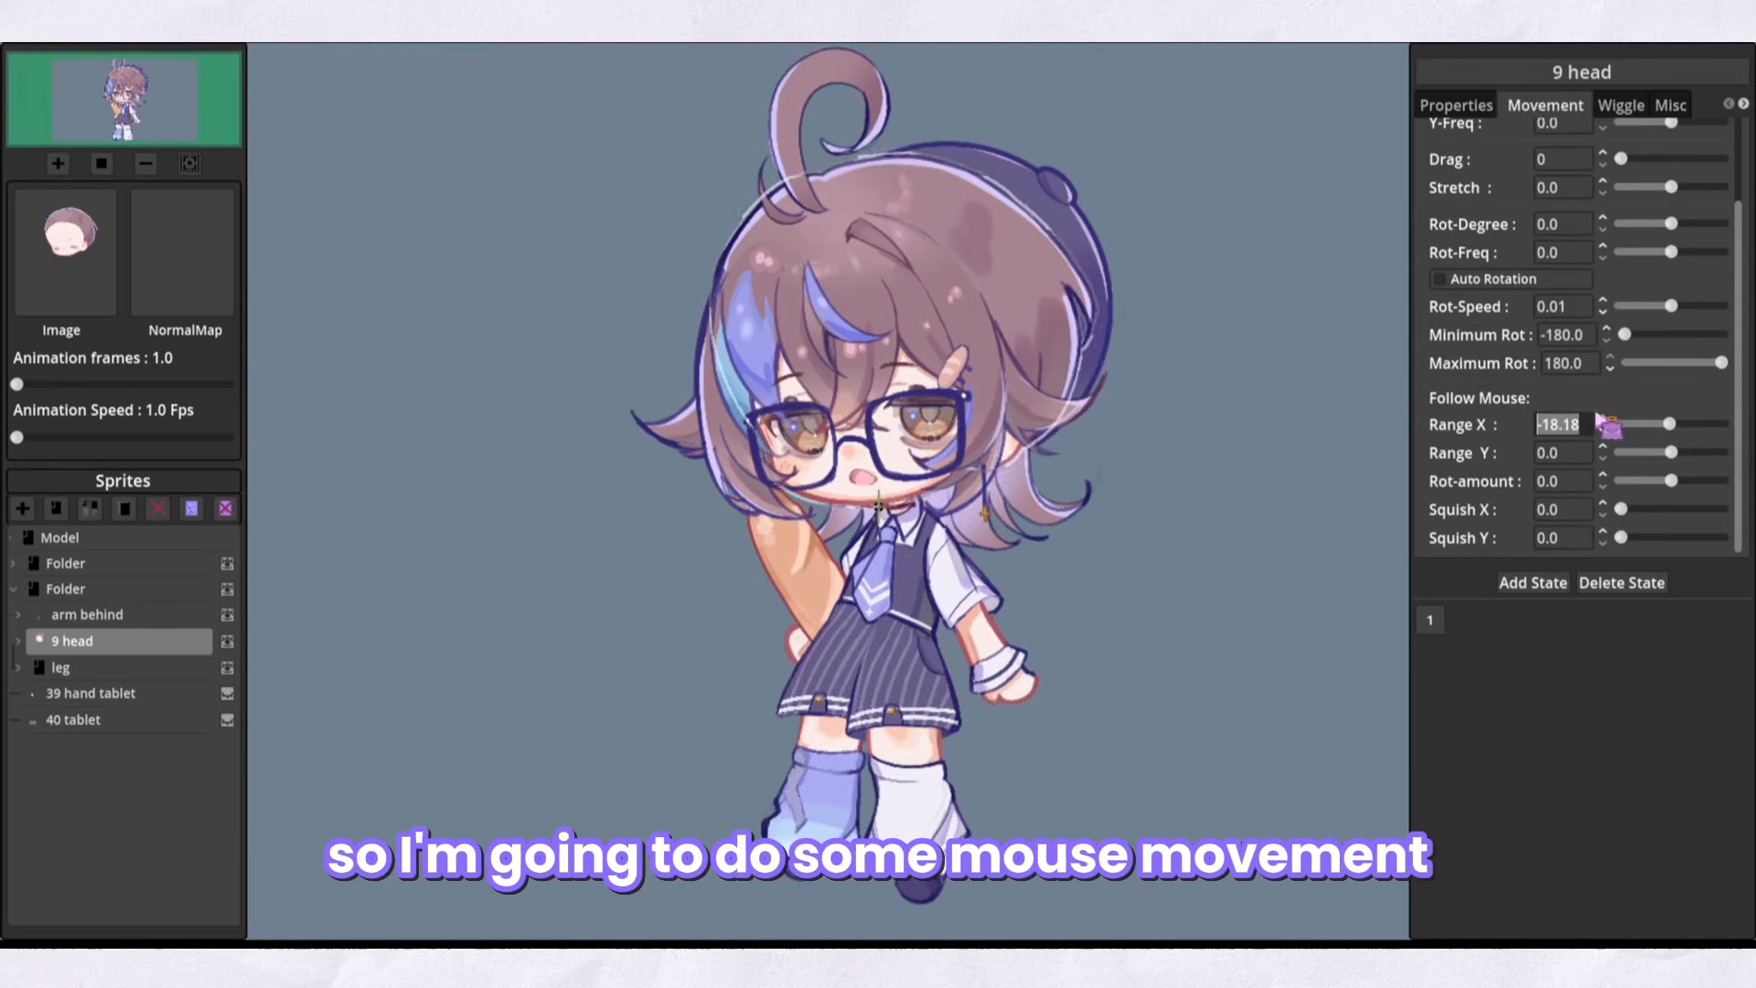
key("Return")
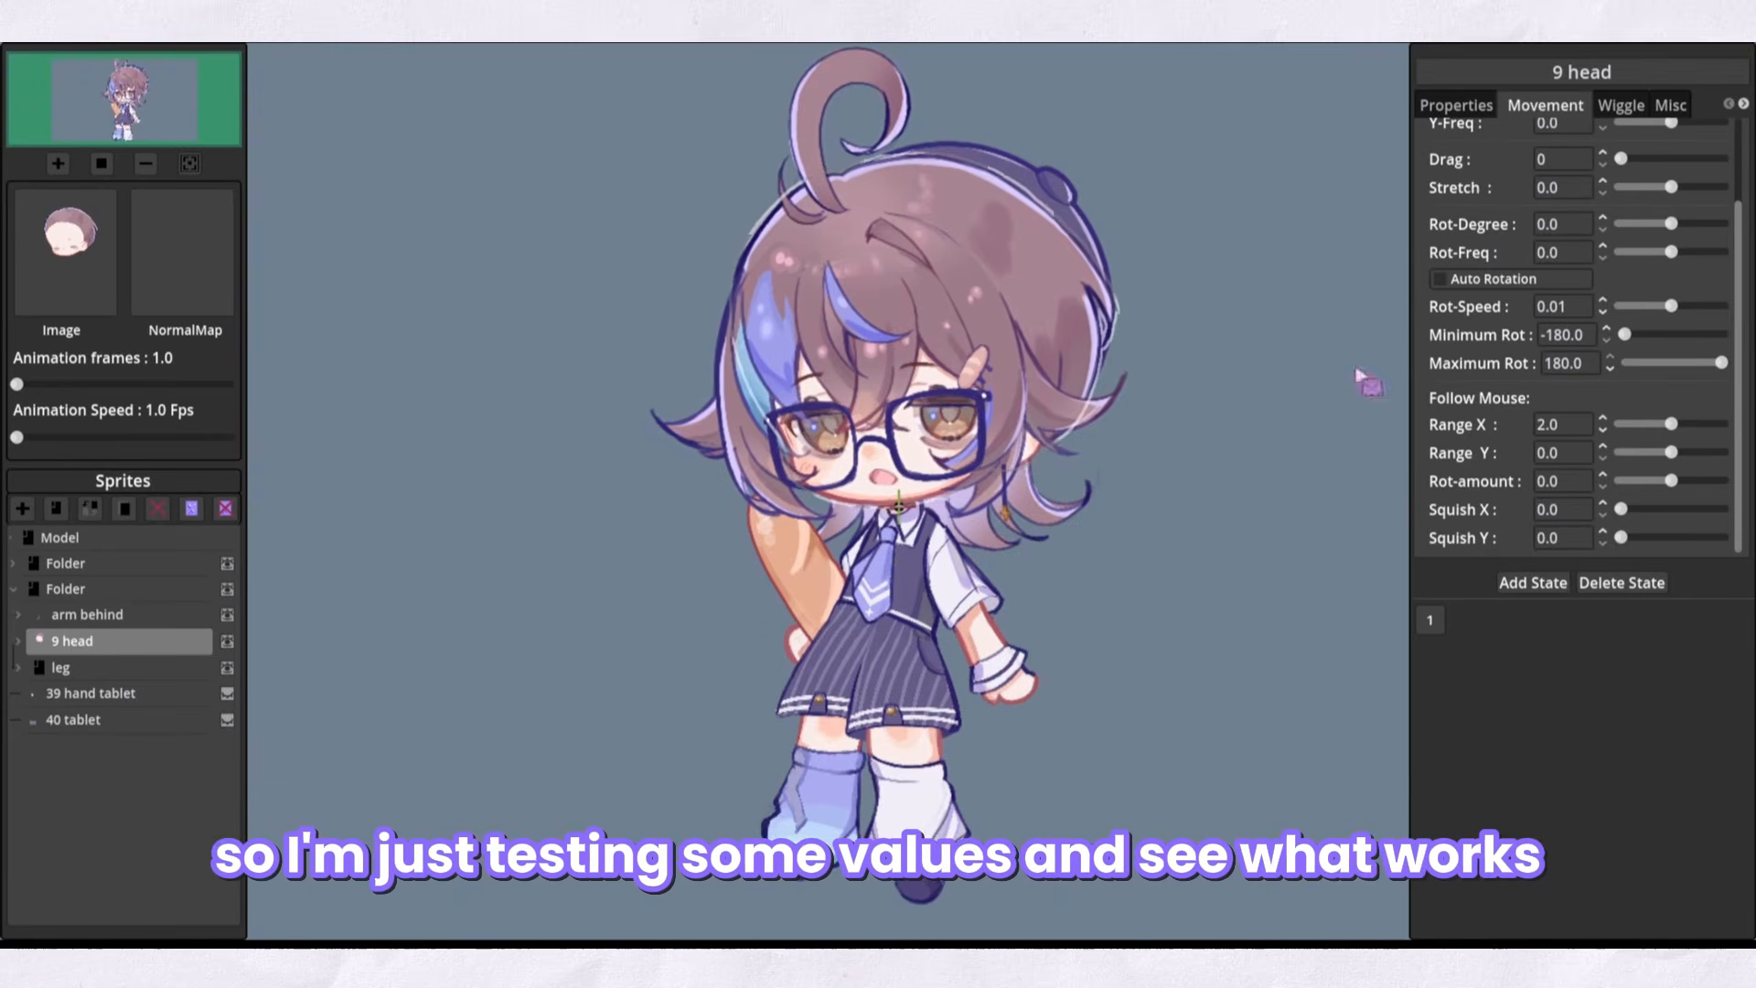
left_click(1595, 455)
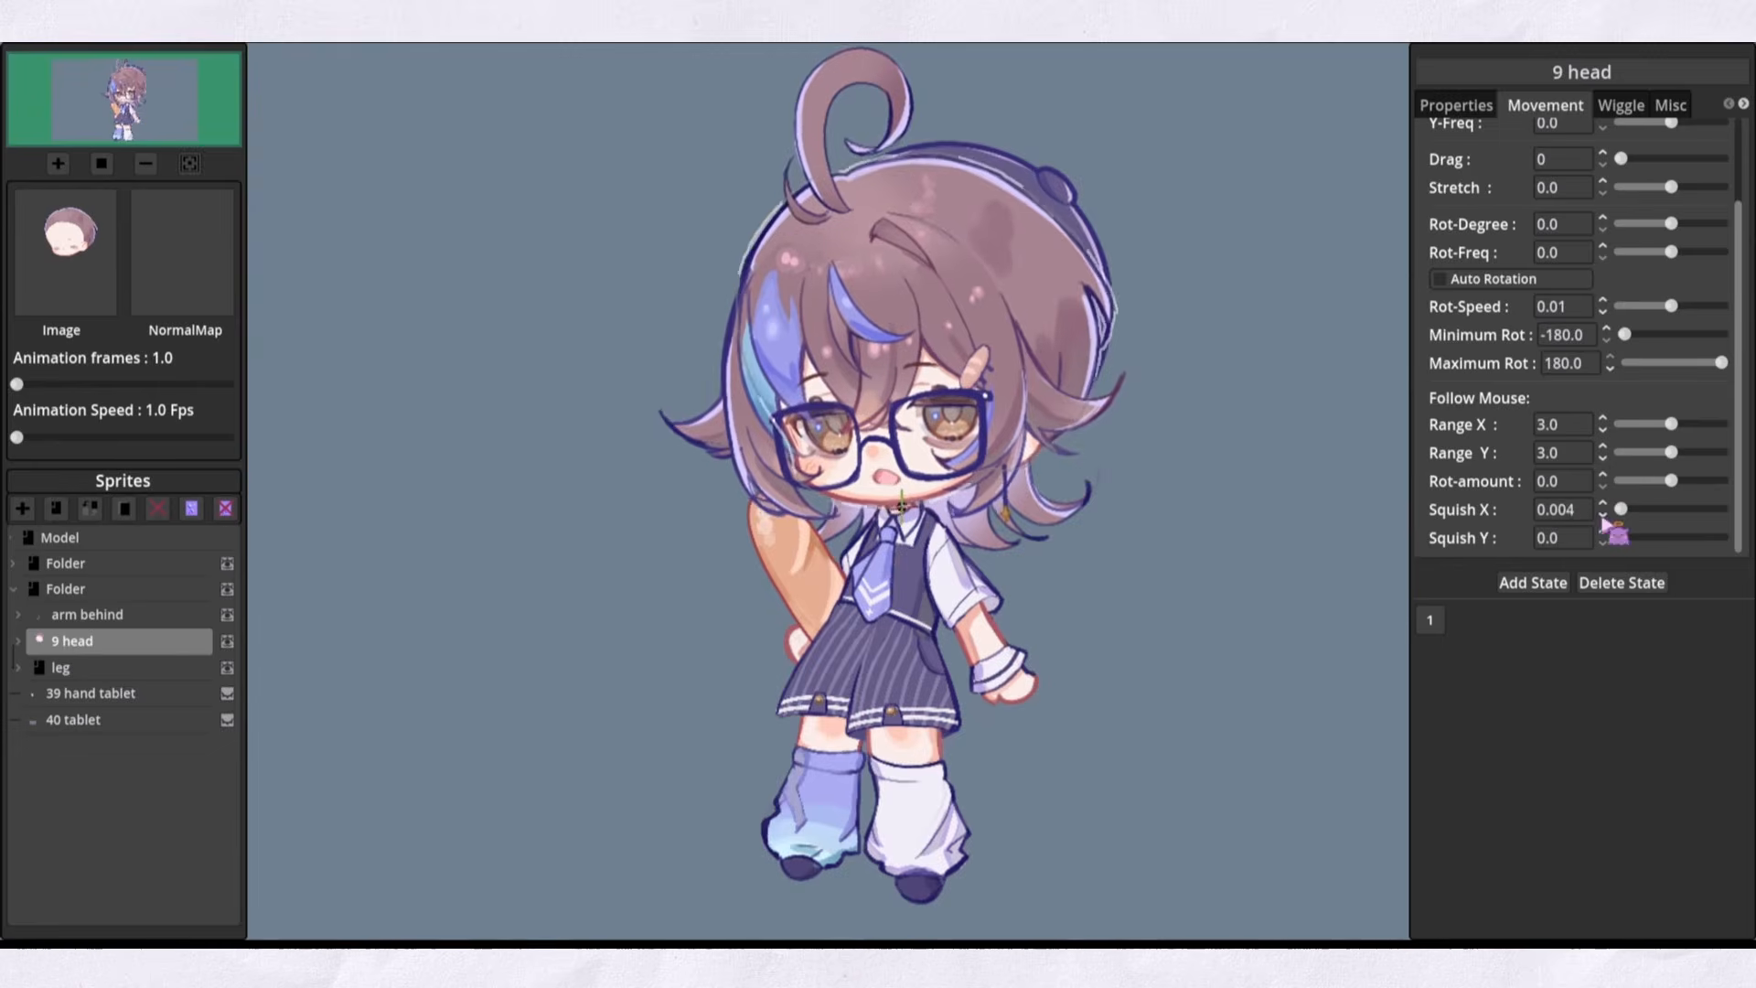
left_click(1602, 516)
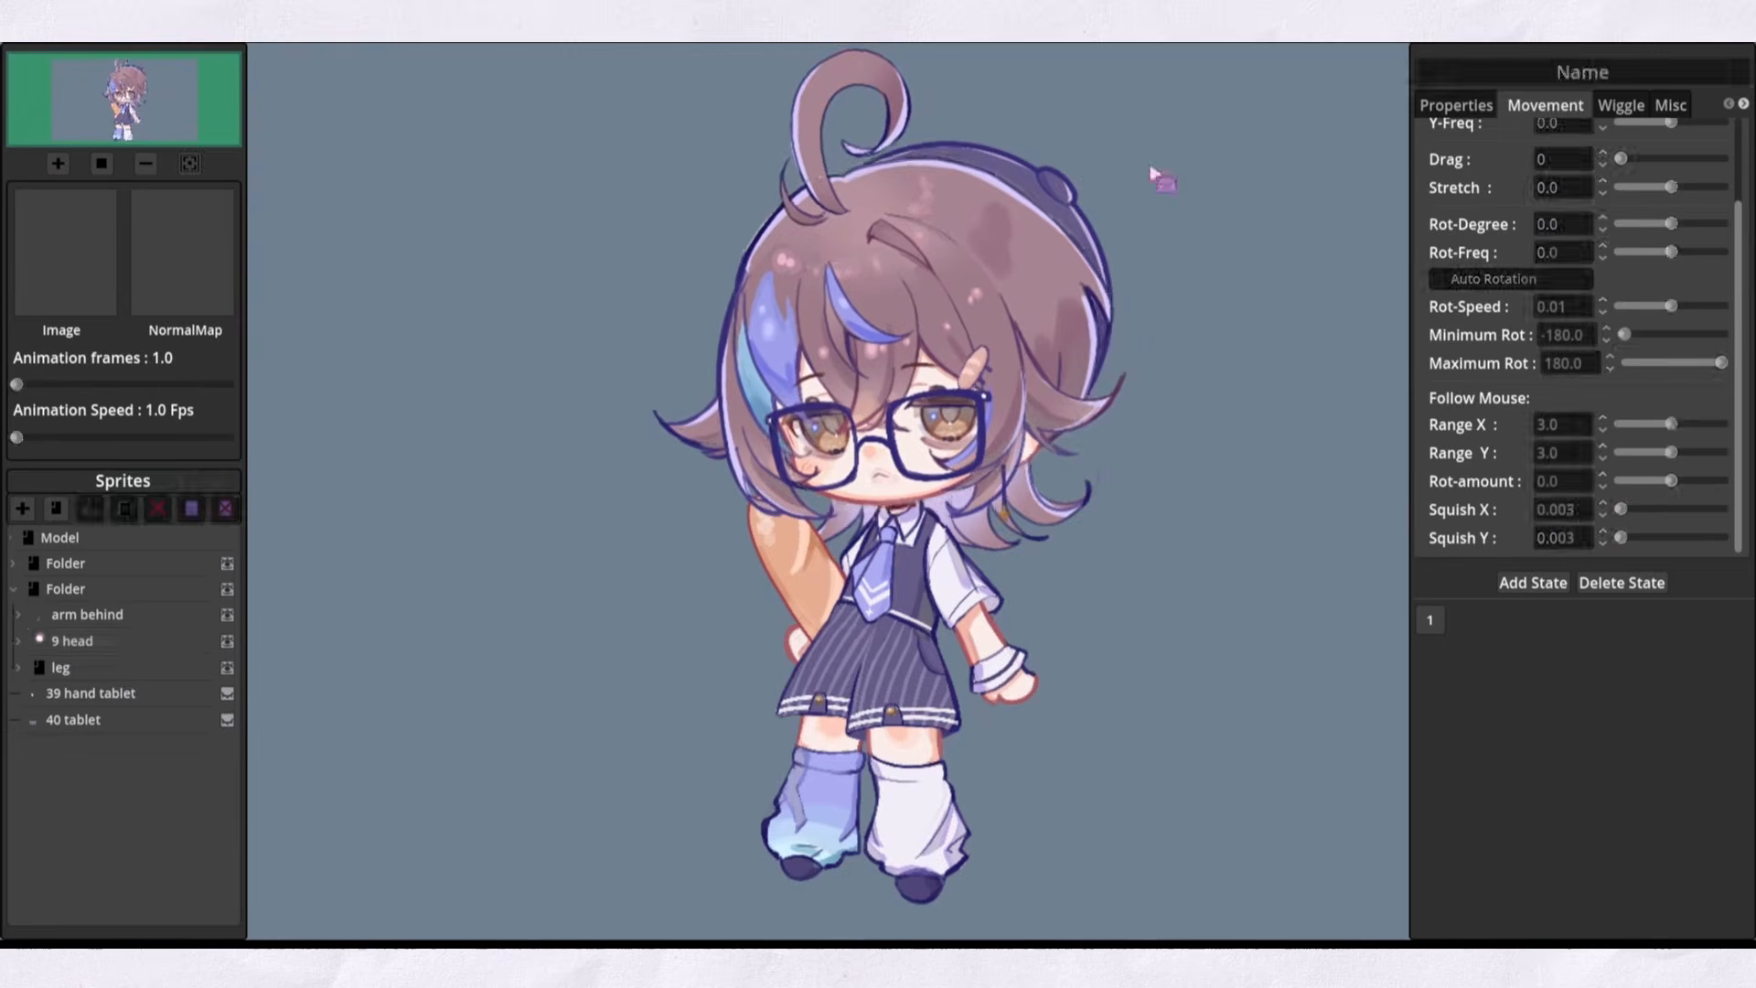
Set the arm behind sprite's Follow Mouse Range X to -3.0
left_click(55, 641)
left_click(33, 669)
left_click(46, 641)
left_click(48, 592)
left_click(66, 616)
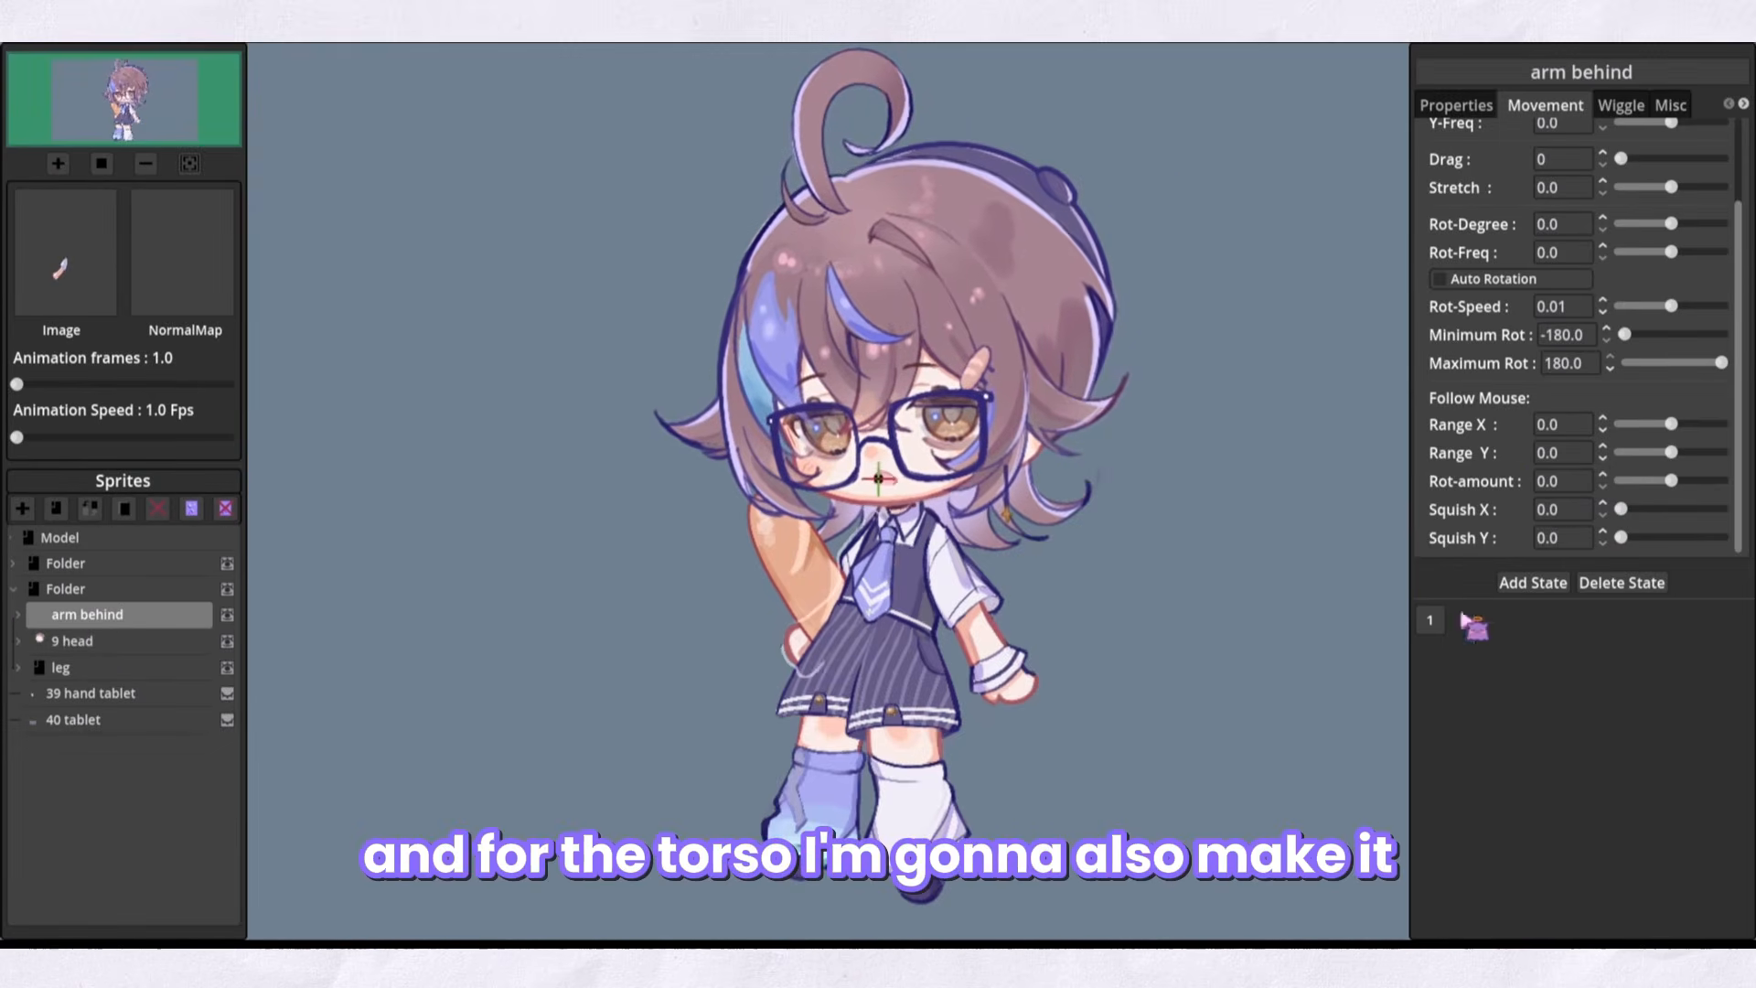
left_click_drag(1607, 426, 1607, 448)
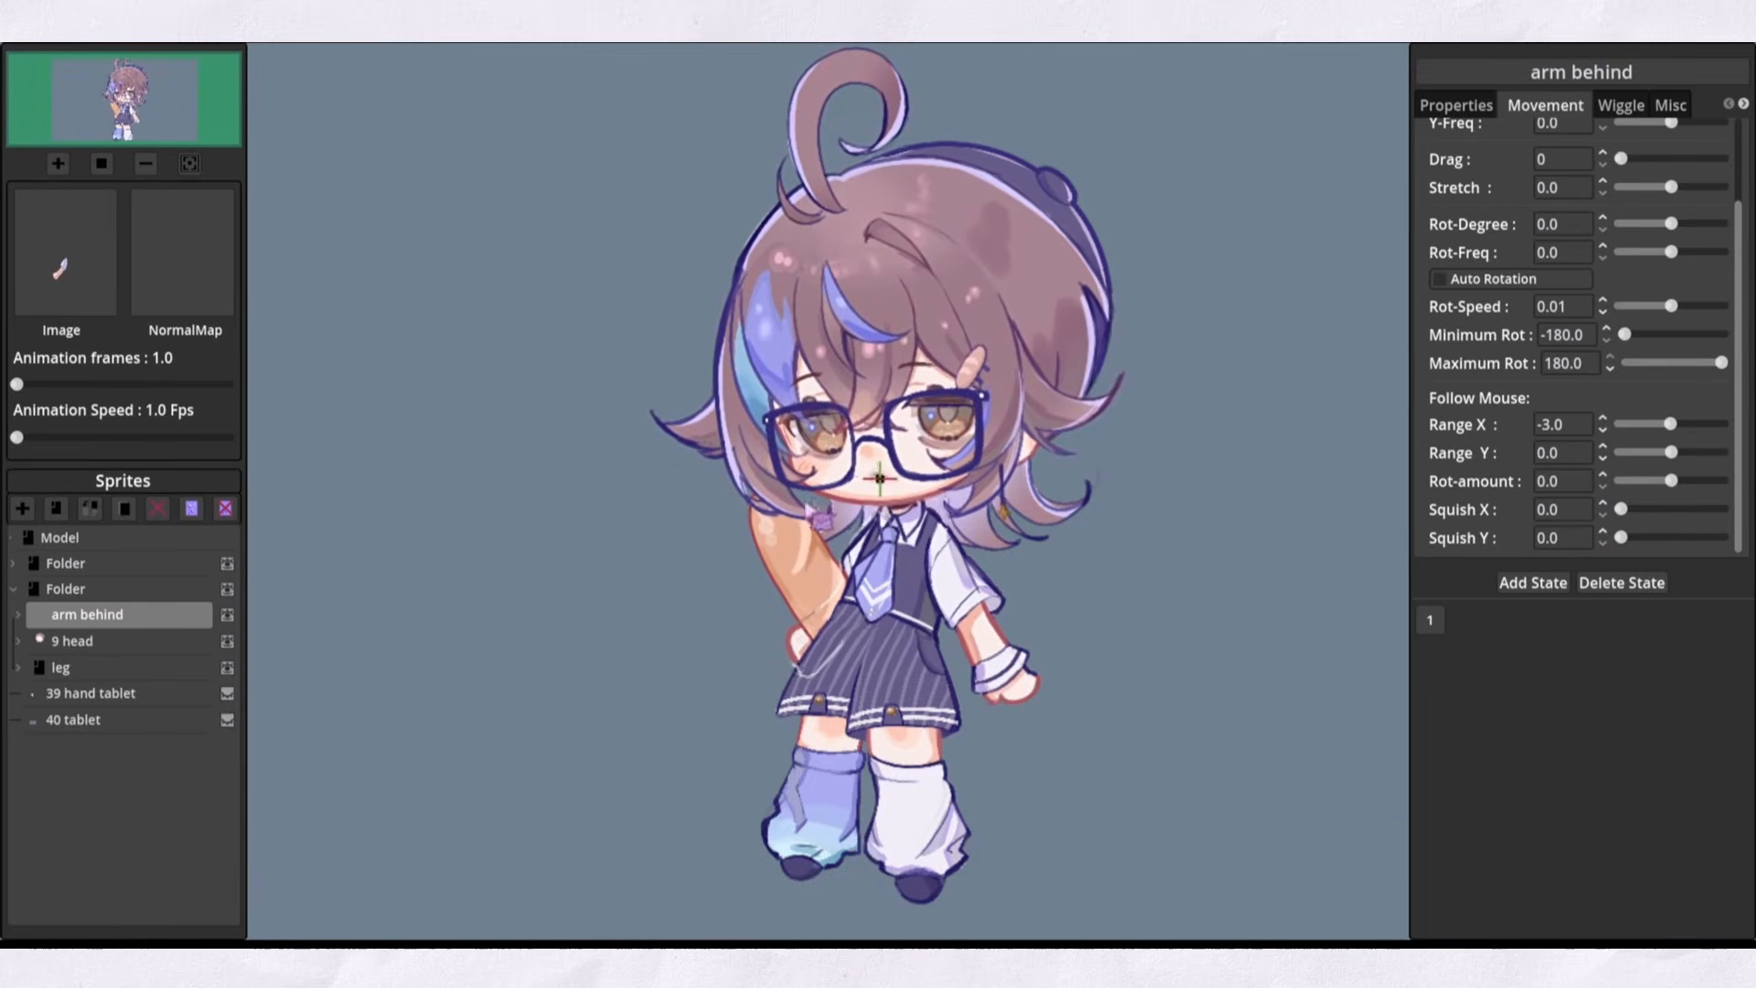
key("Escape")
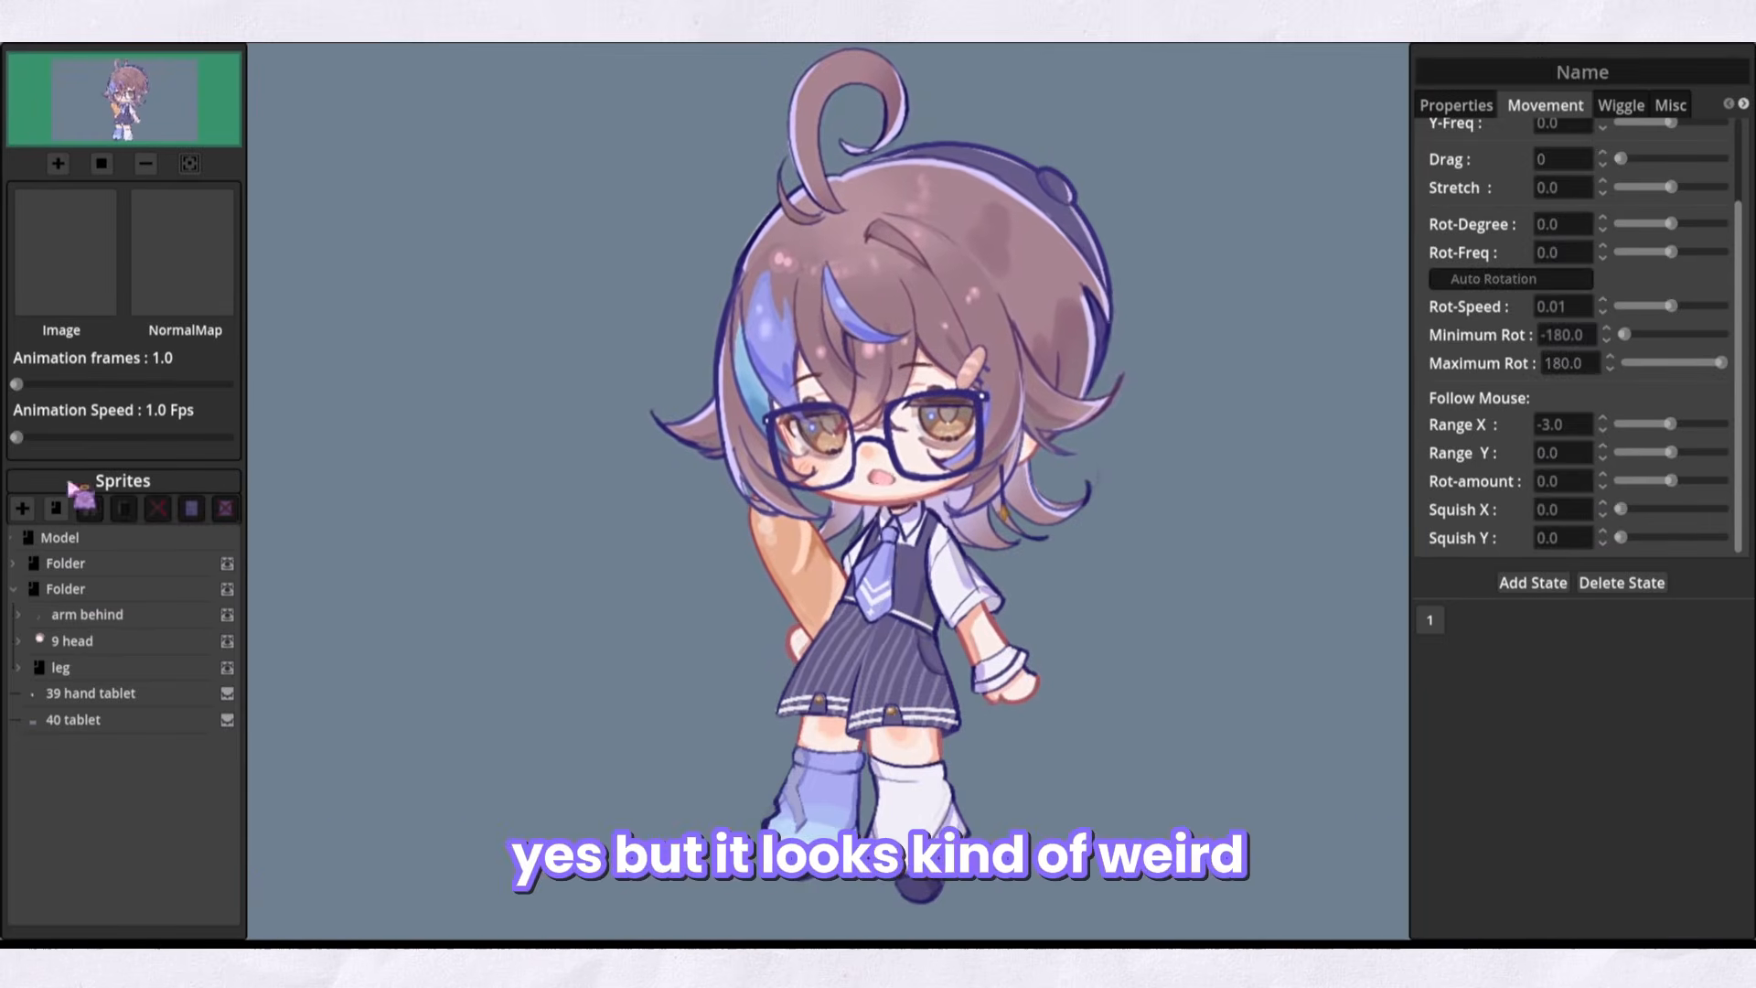
Increase the 9 head sprite's Follow Mouse Rot-amount in small steps past 0.007
left_click(117, 615)
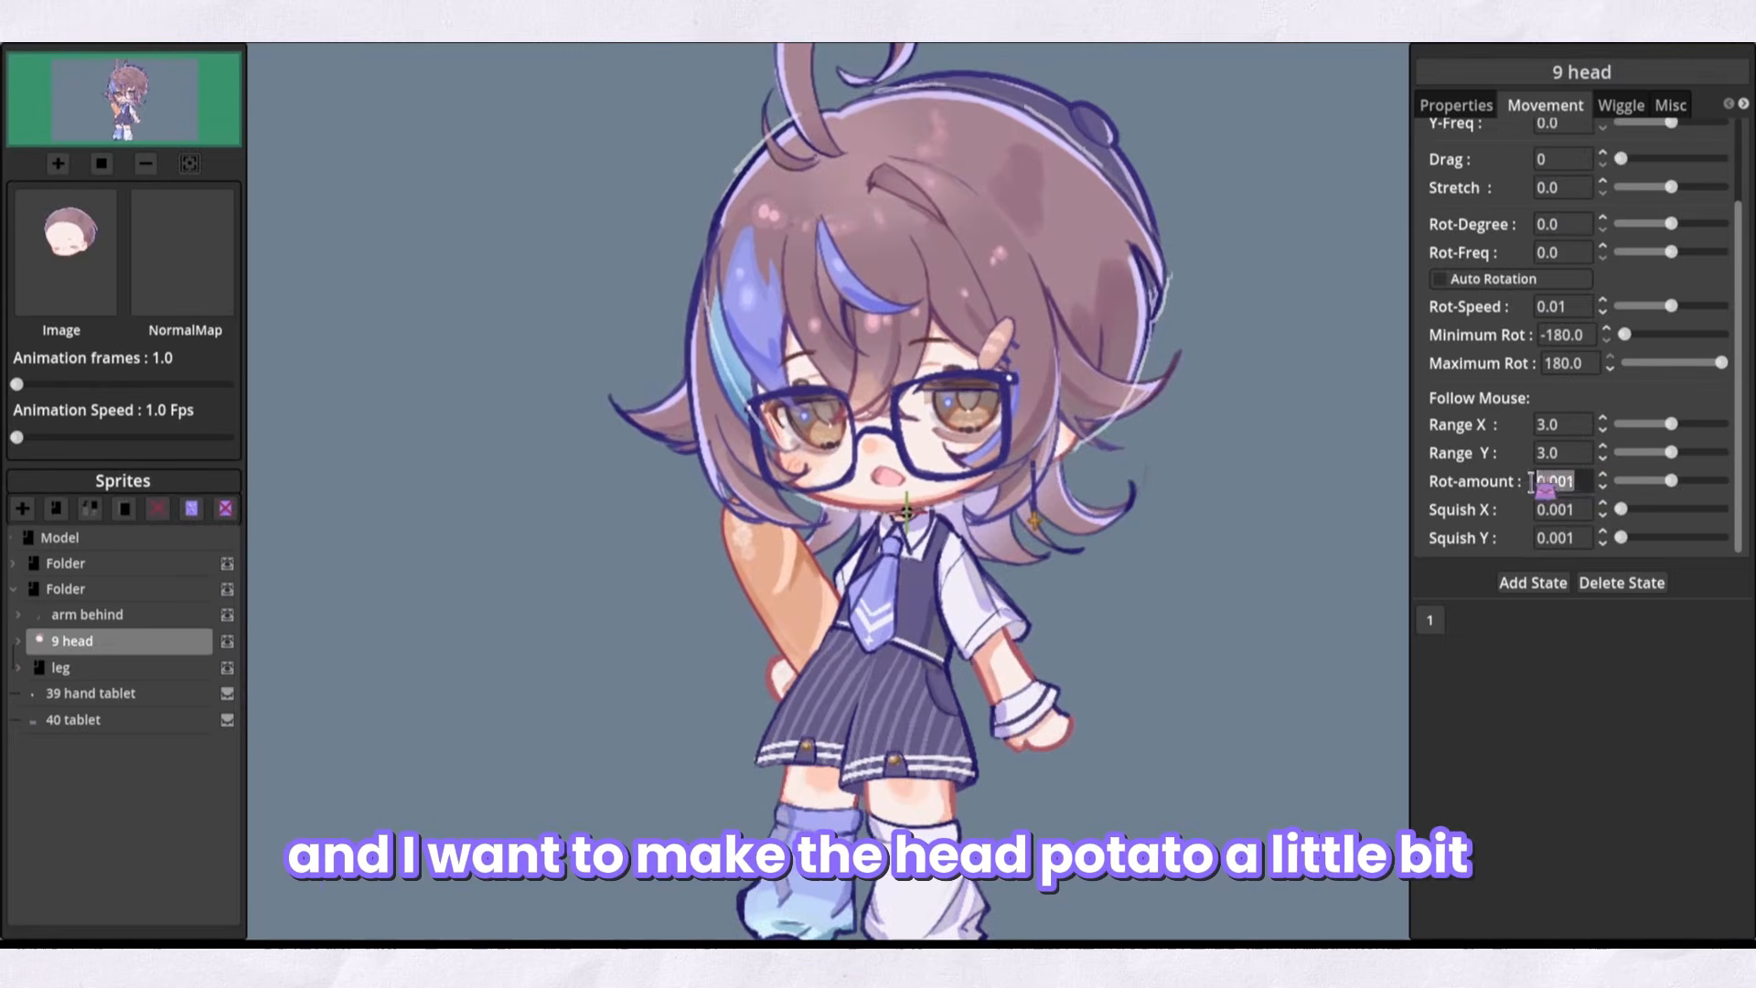
key("Return")
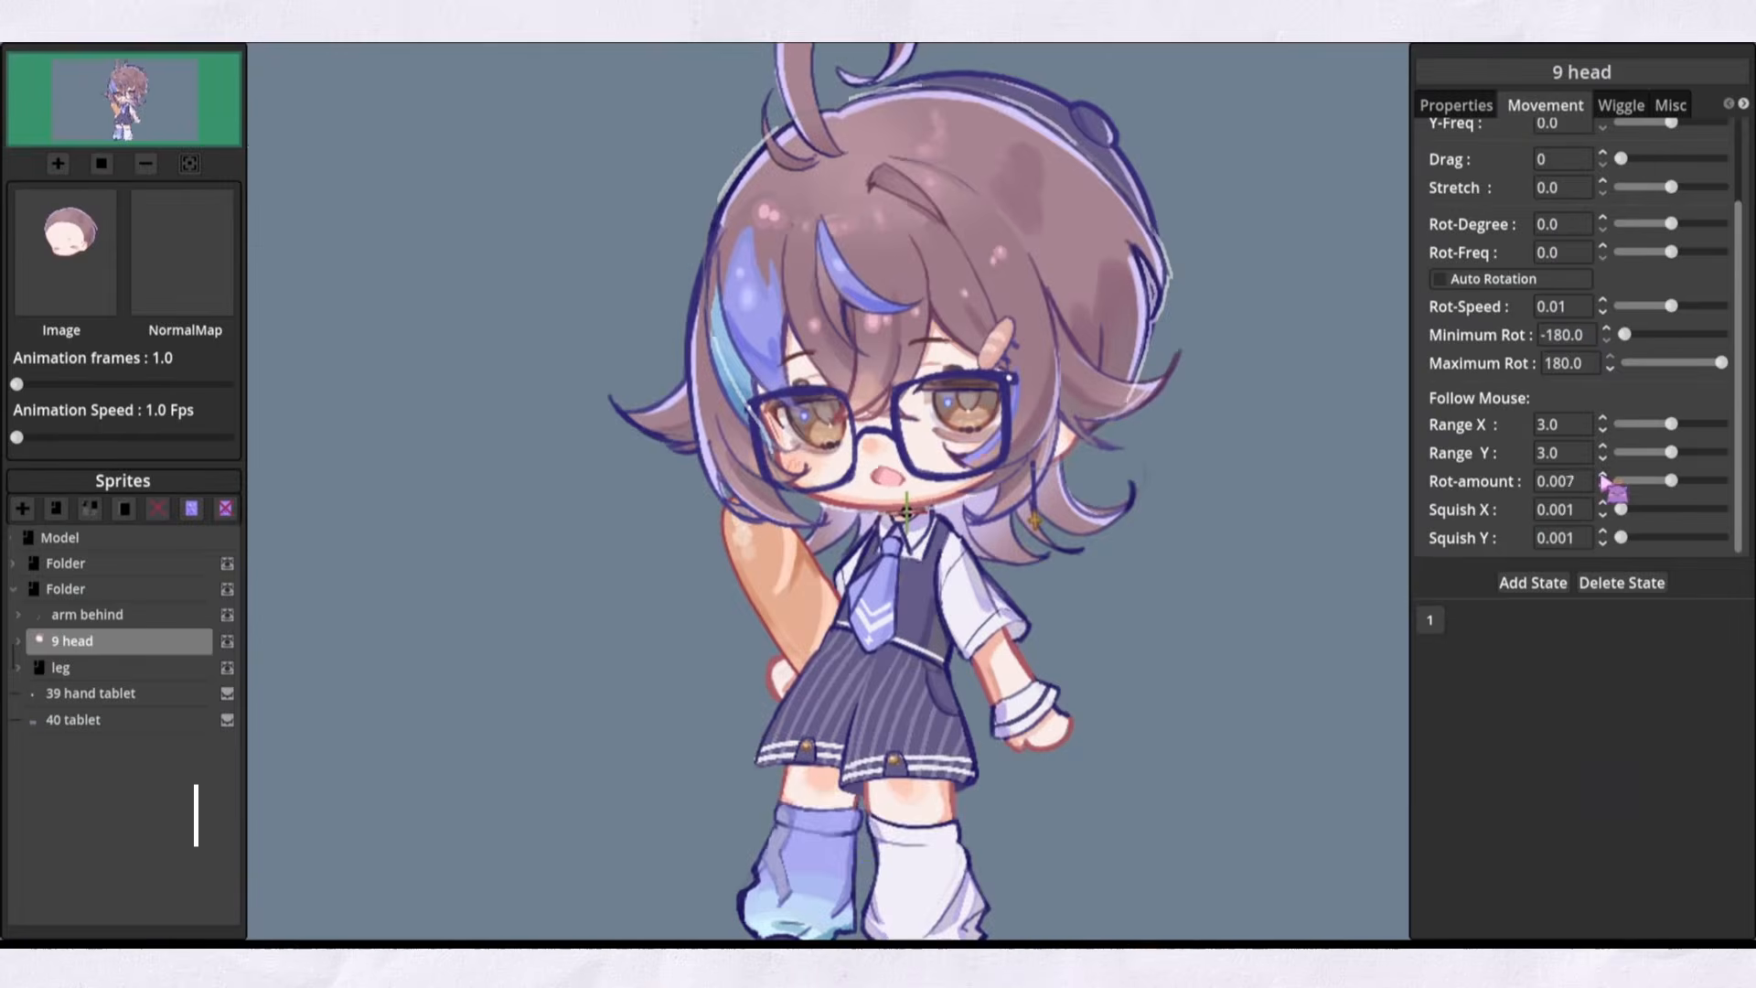
left_click(1603, 476)
left_click(1603, 476)
left_click(1602, 476)
scroll(663, 403, "down", 4)
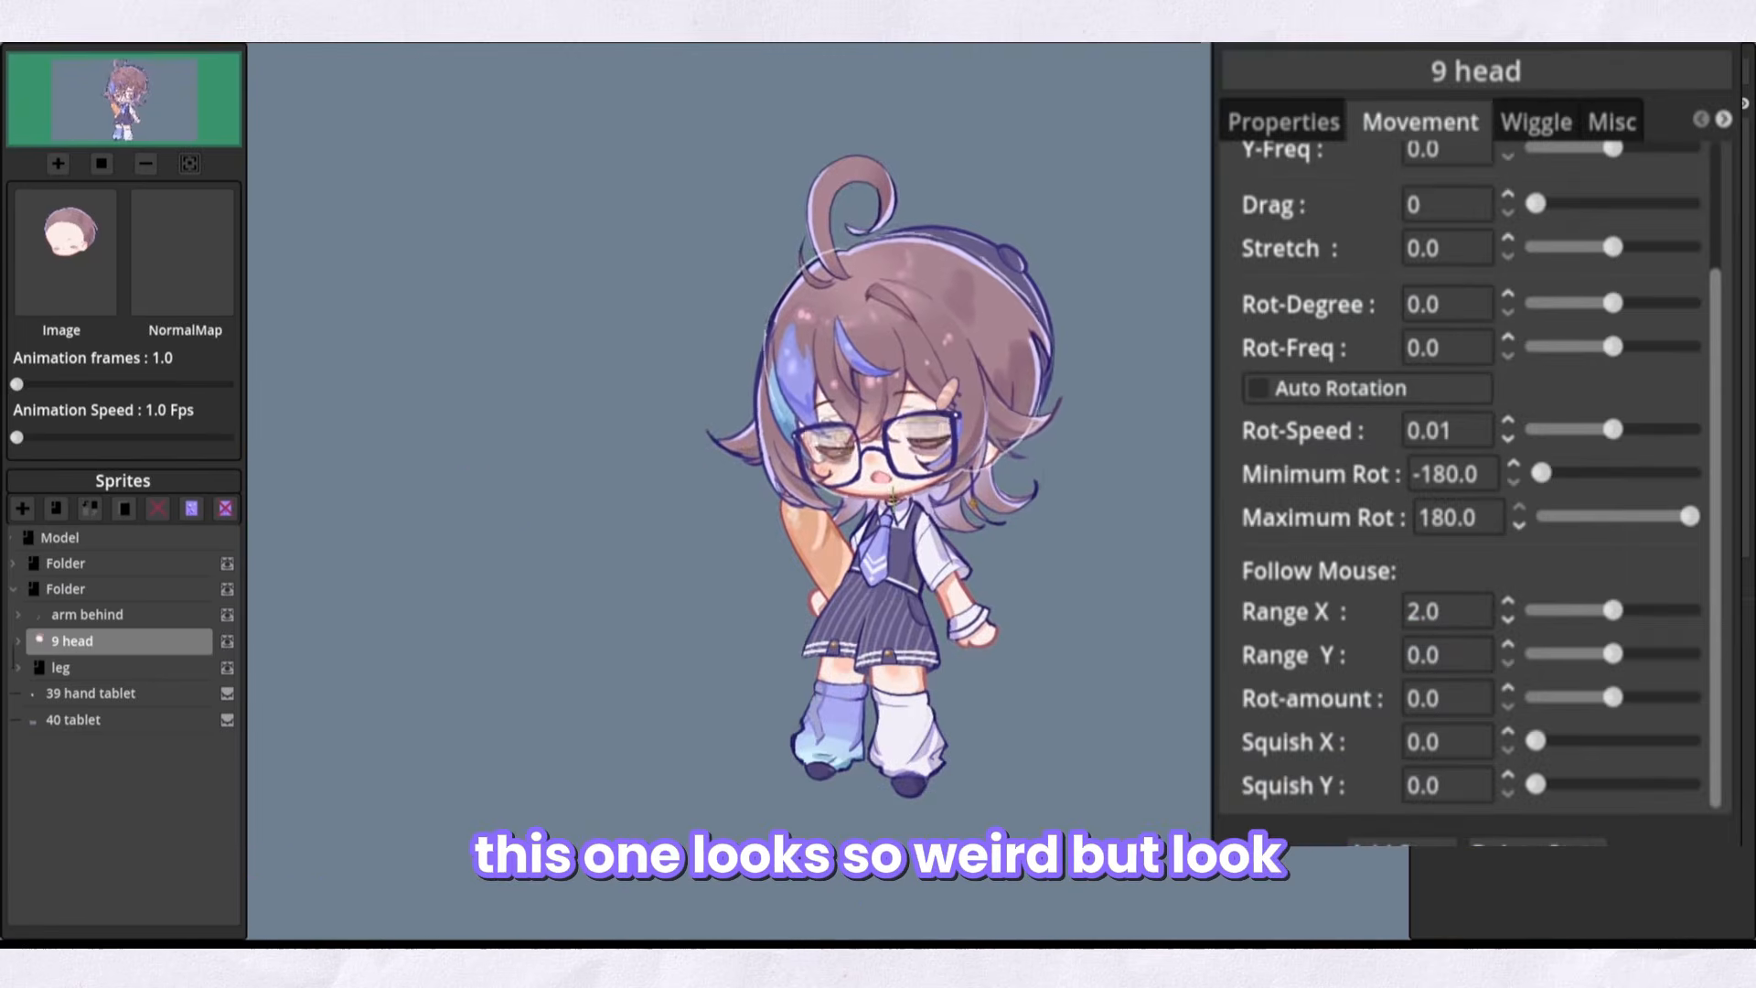
Set the 9 head sprite's Follow Mouse Range Y to 2
left_click_drag(1409, 655, 1590, 640)
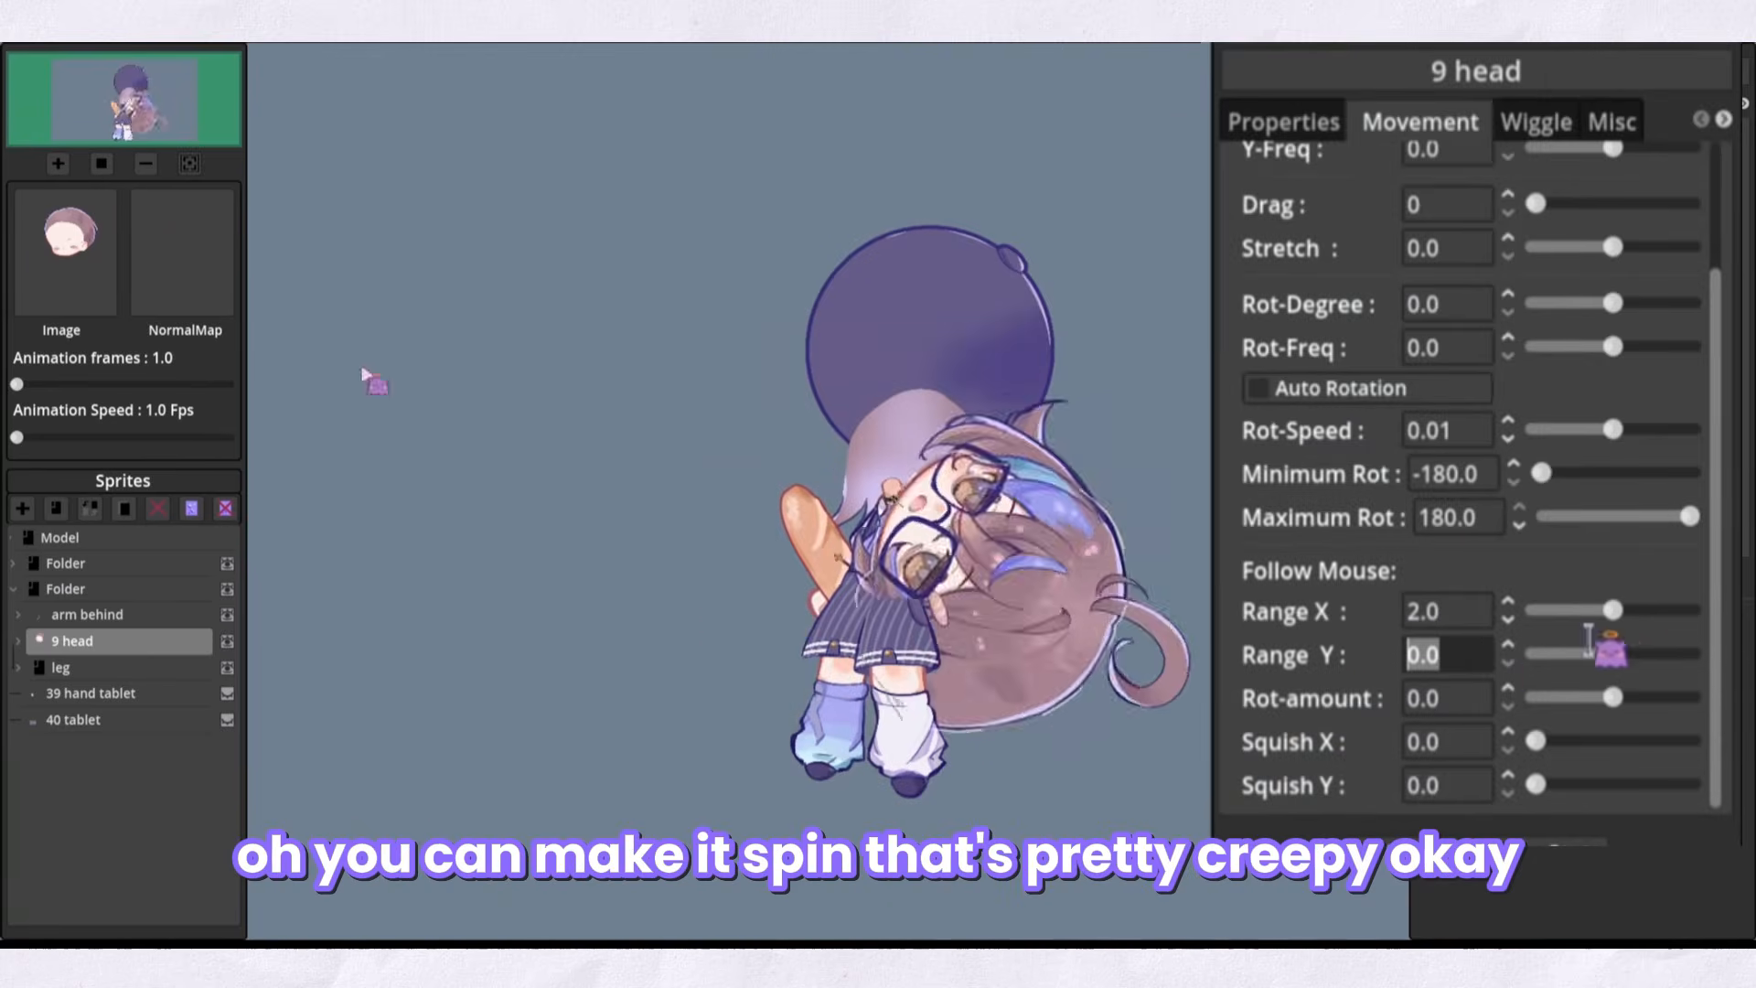
type("2")
key("Return")
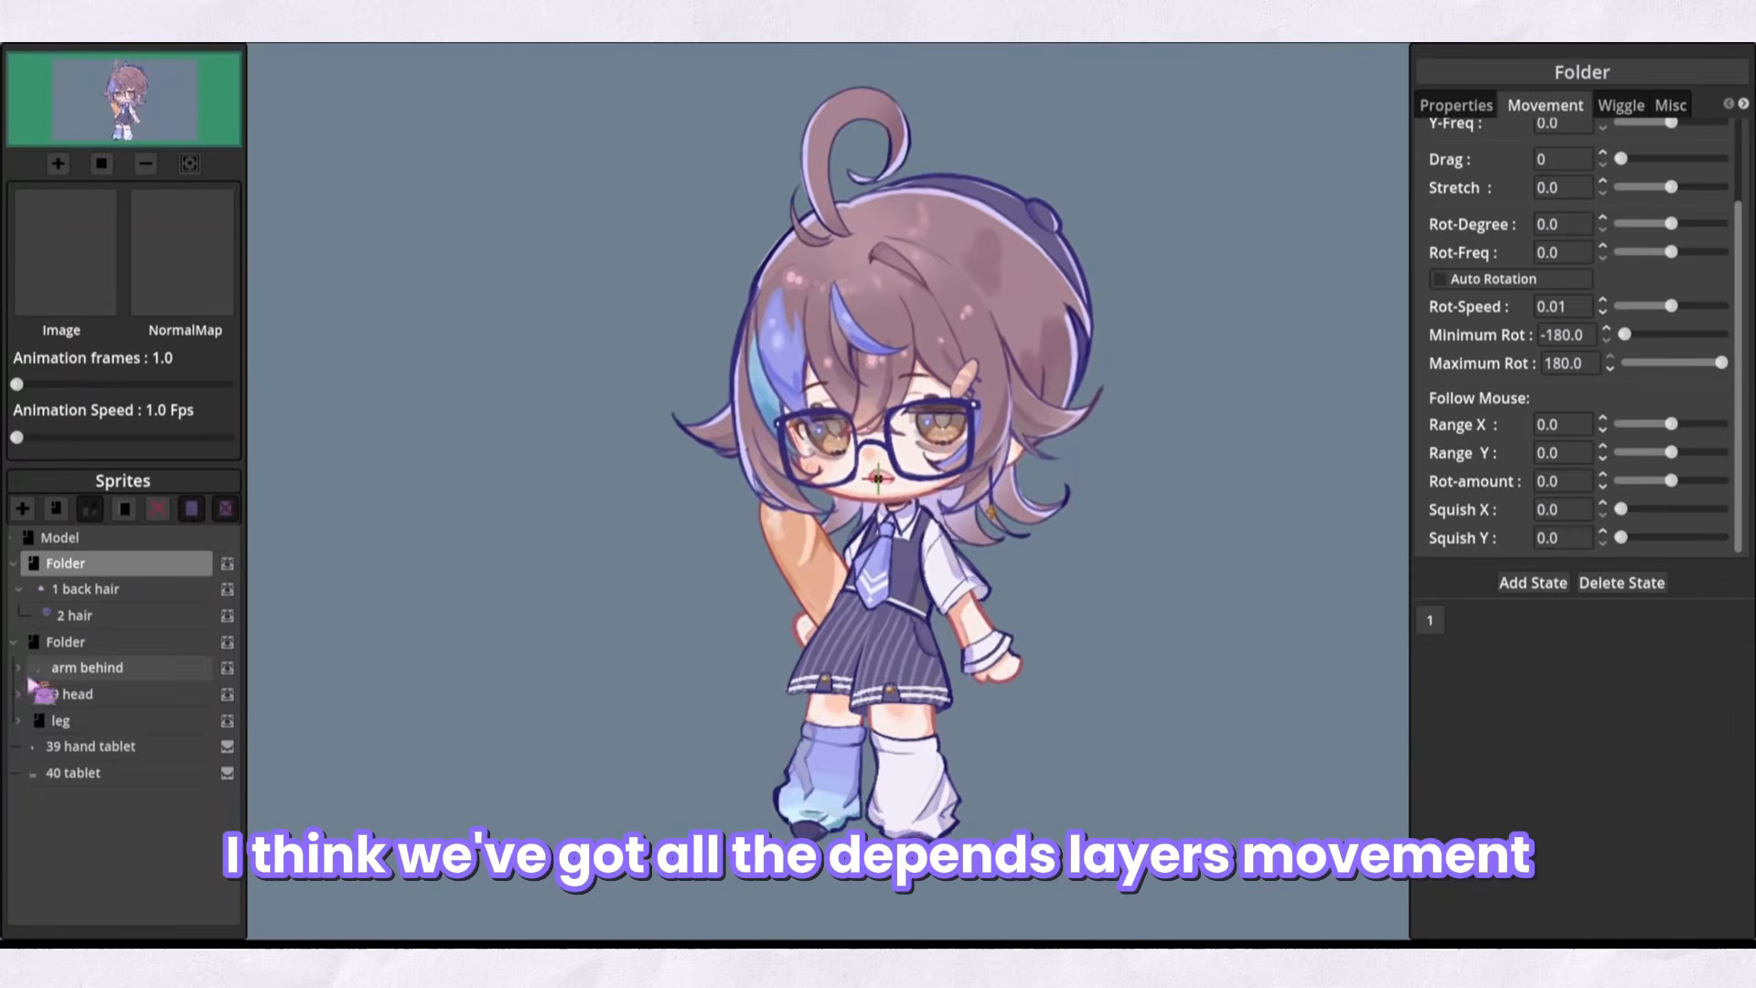
Expand the 9 head sprite's child layers and set the 26 iris sprite's Follow Mouse Range X to 4.0
left_click(100, 669)
left_click(99, 644)
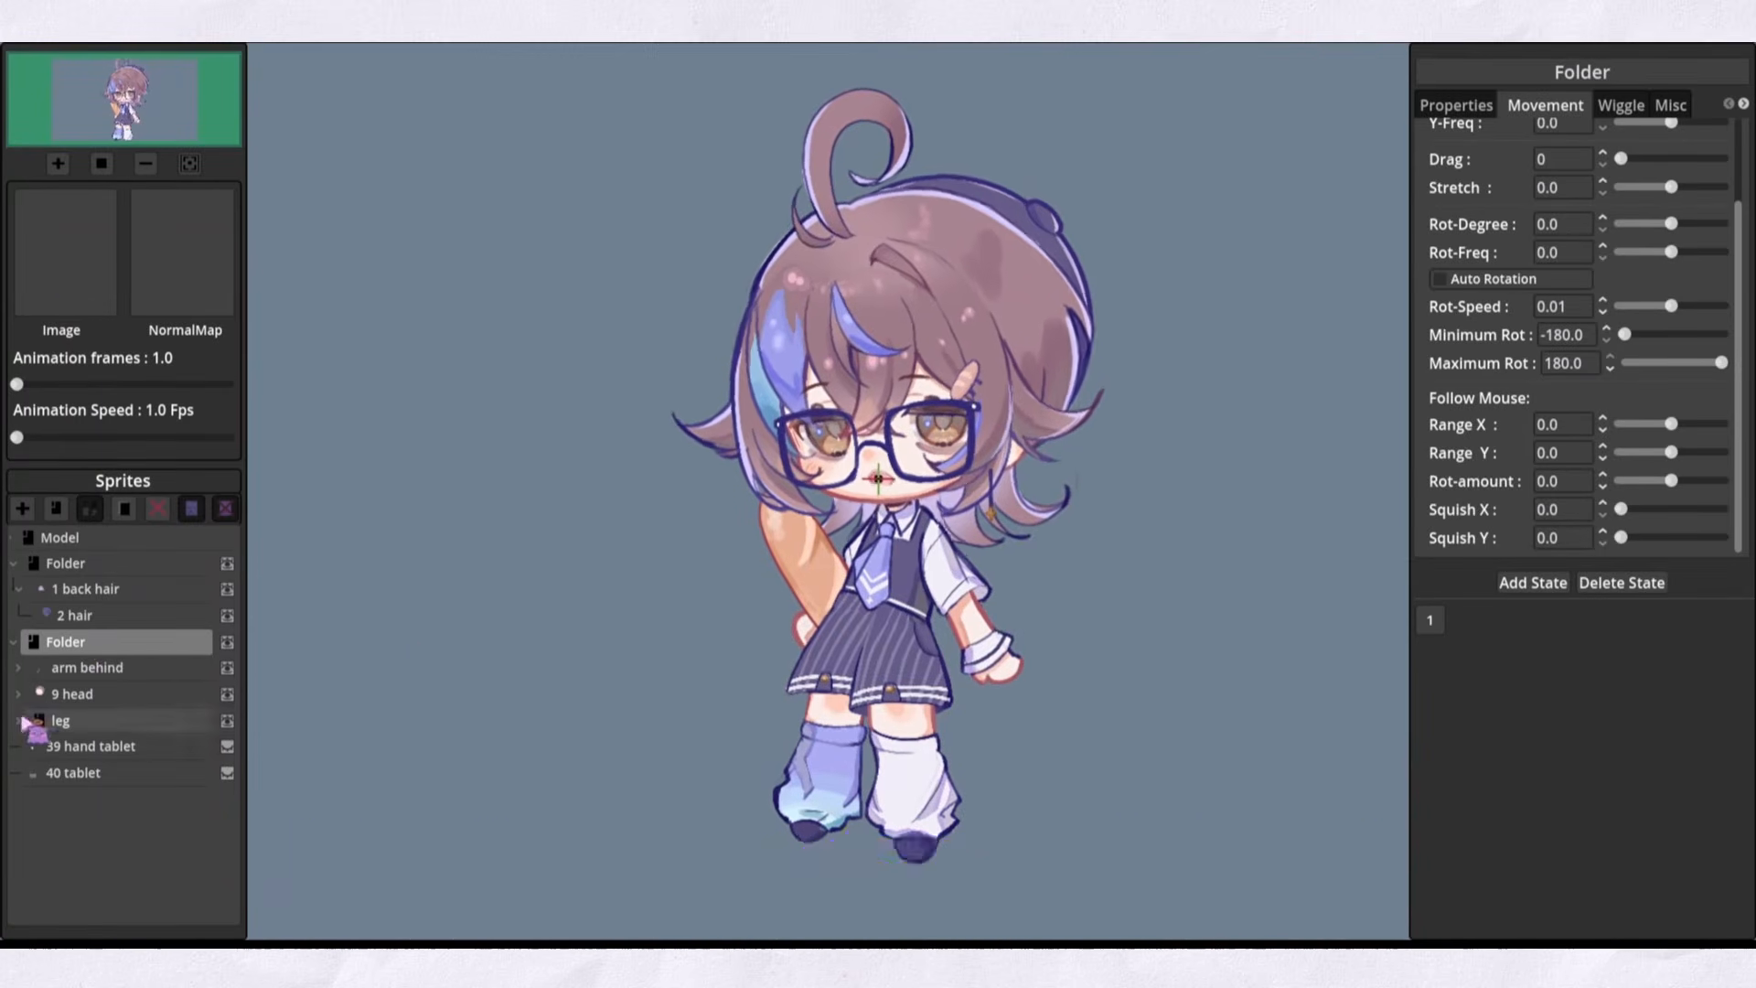
left_click(87, 695)
left_click(20, 696)
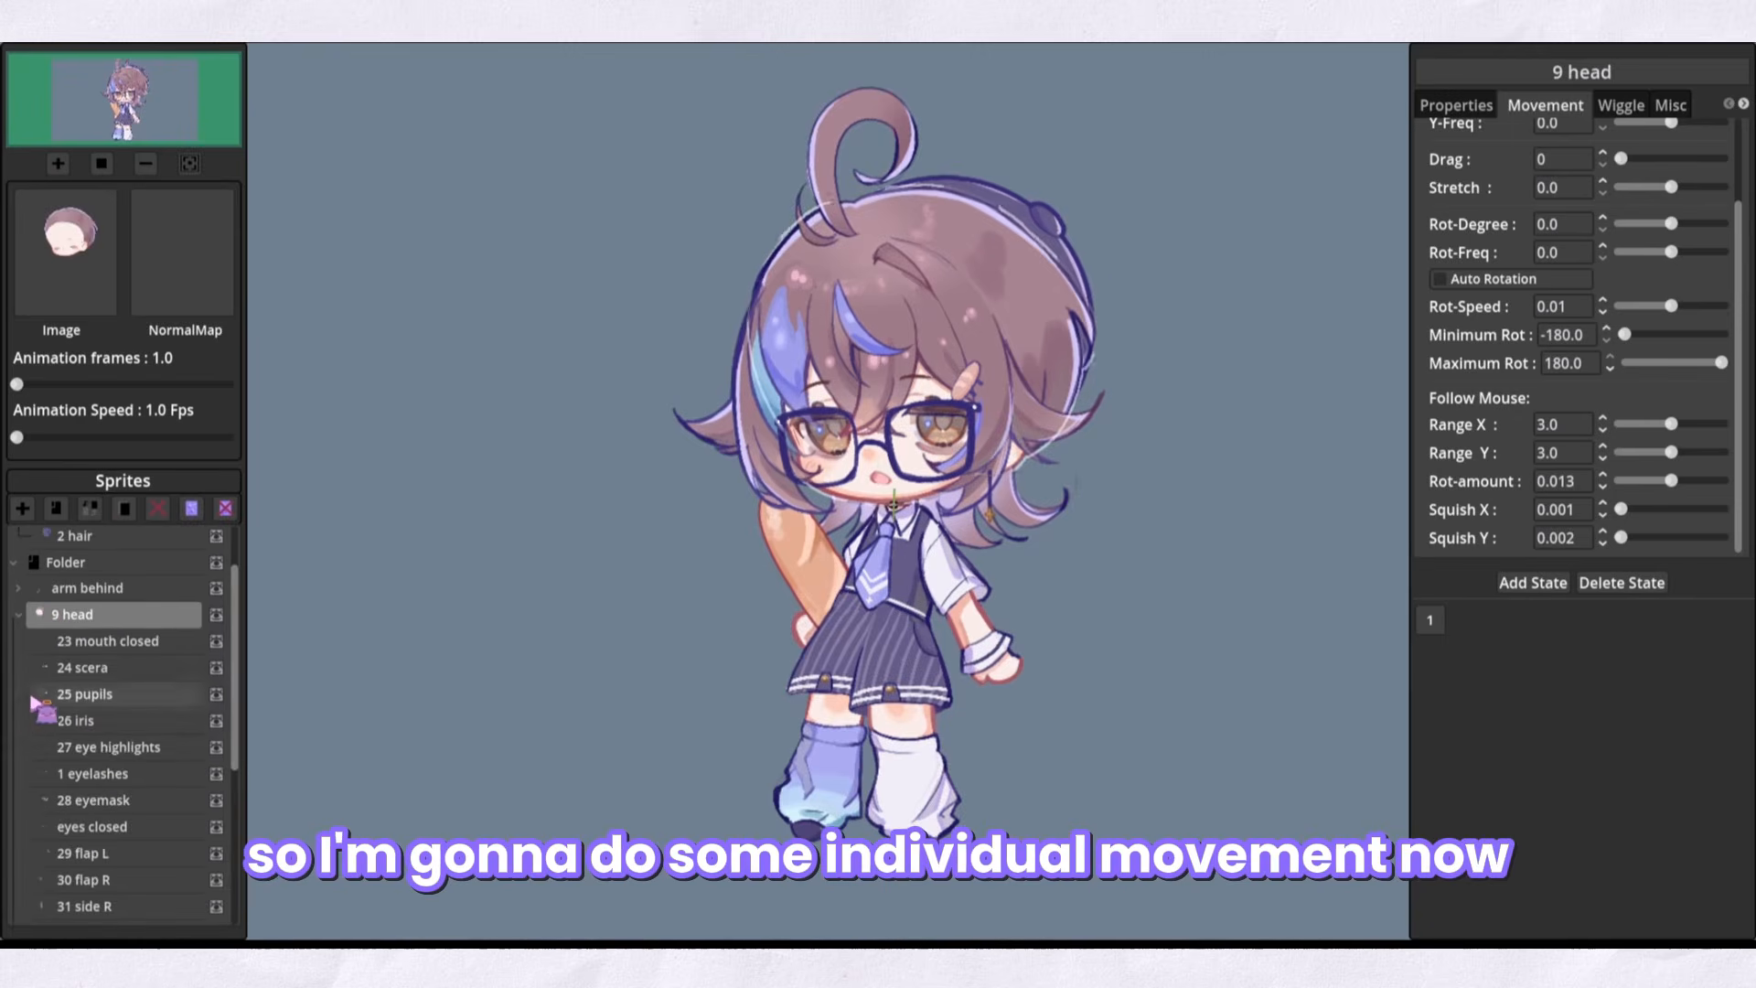
left_click(108, 695)
left_click(110, 722)
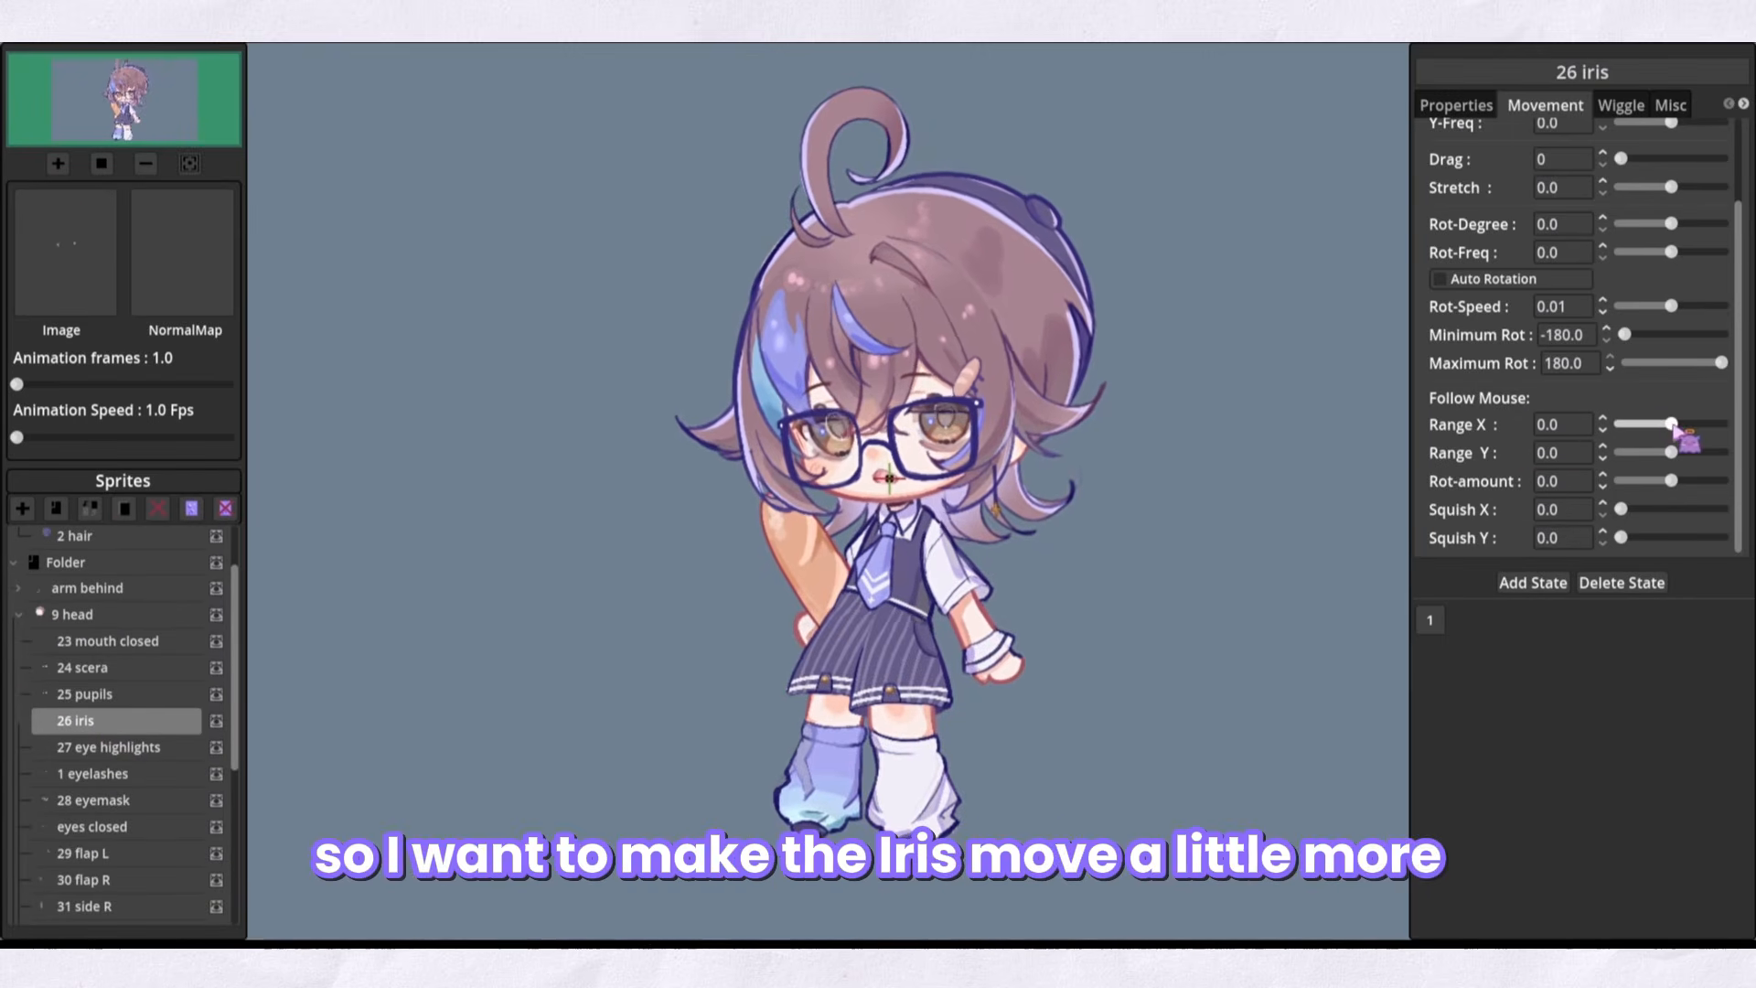
left_click_drag(1581, 425, 1471, 429)
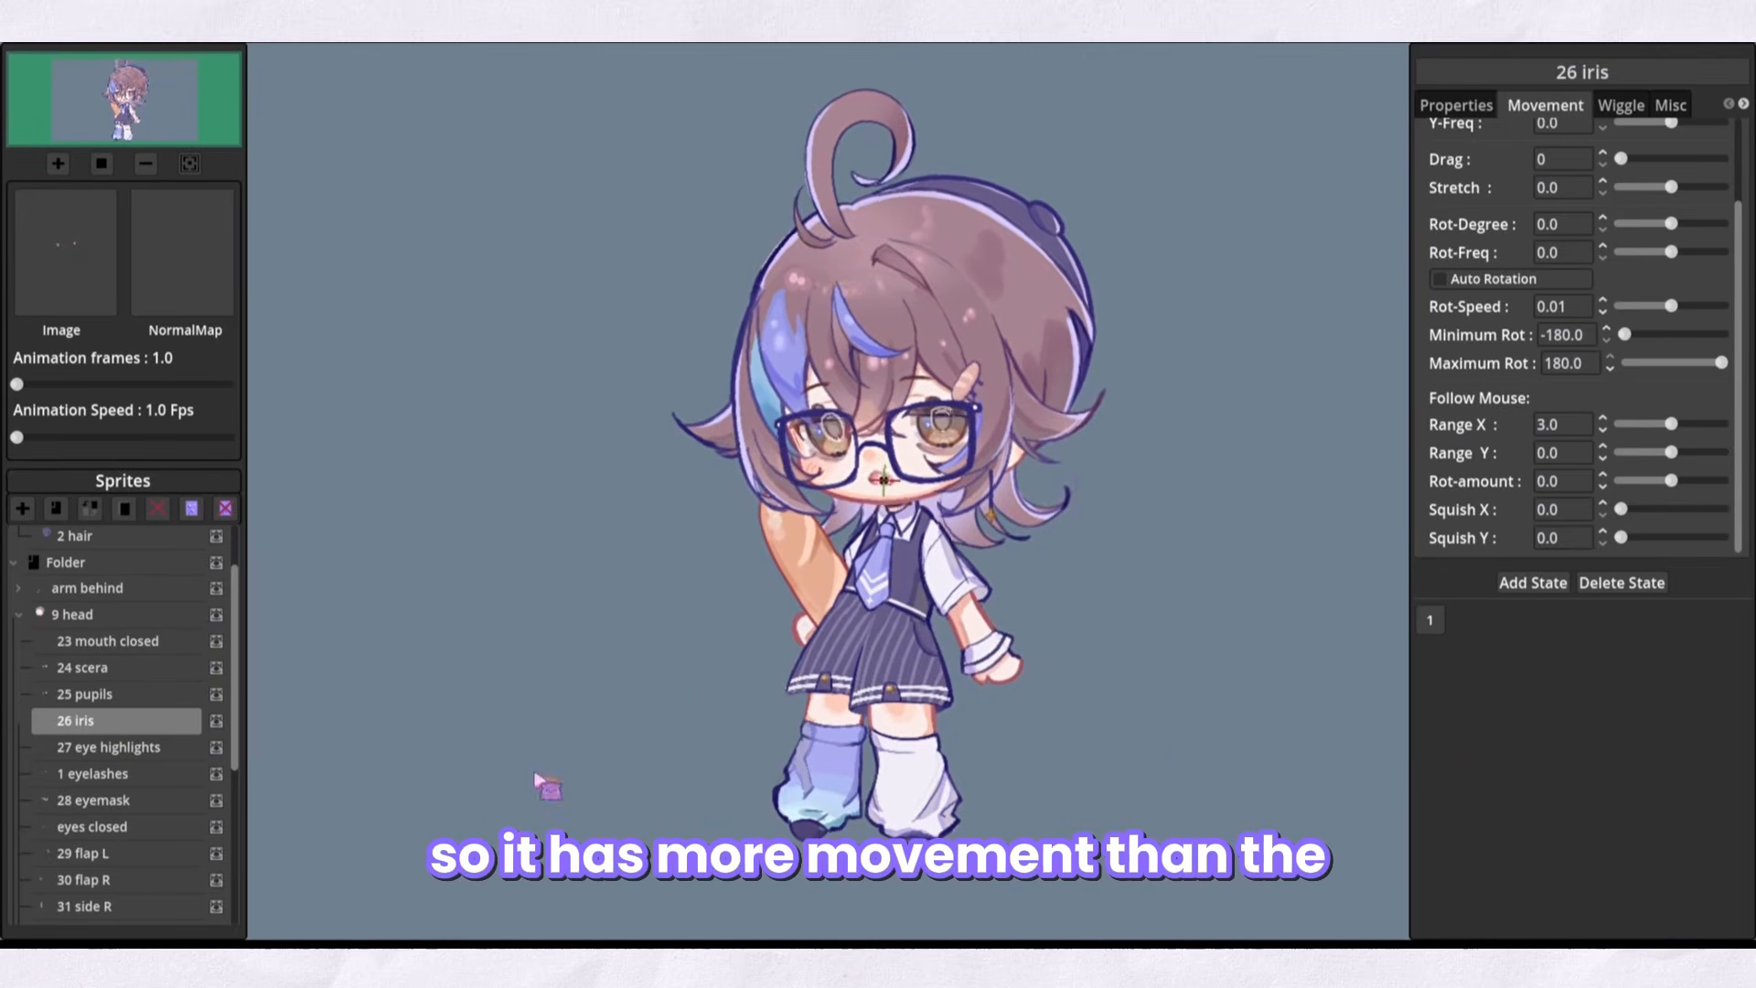
type("4.")
key("Return")
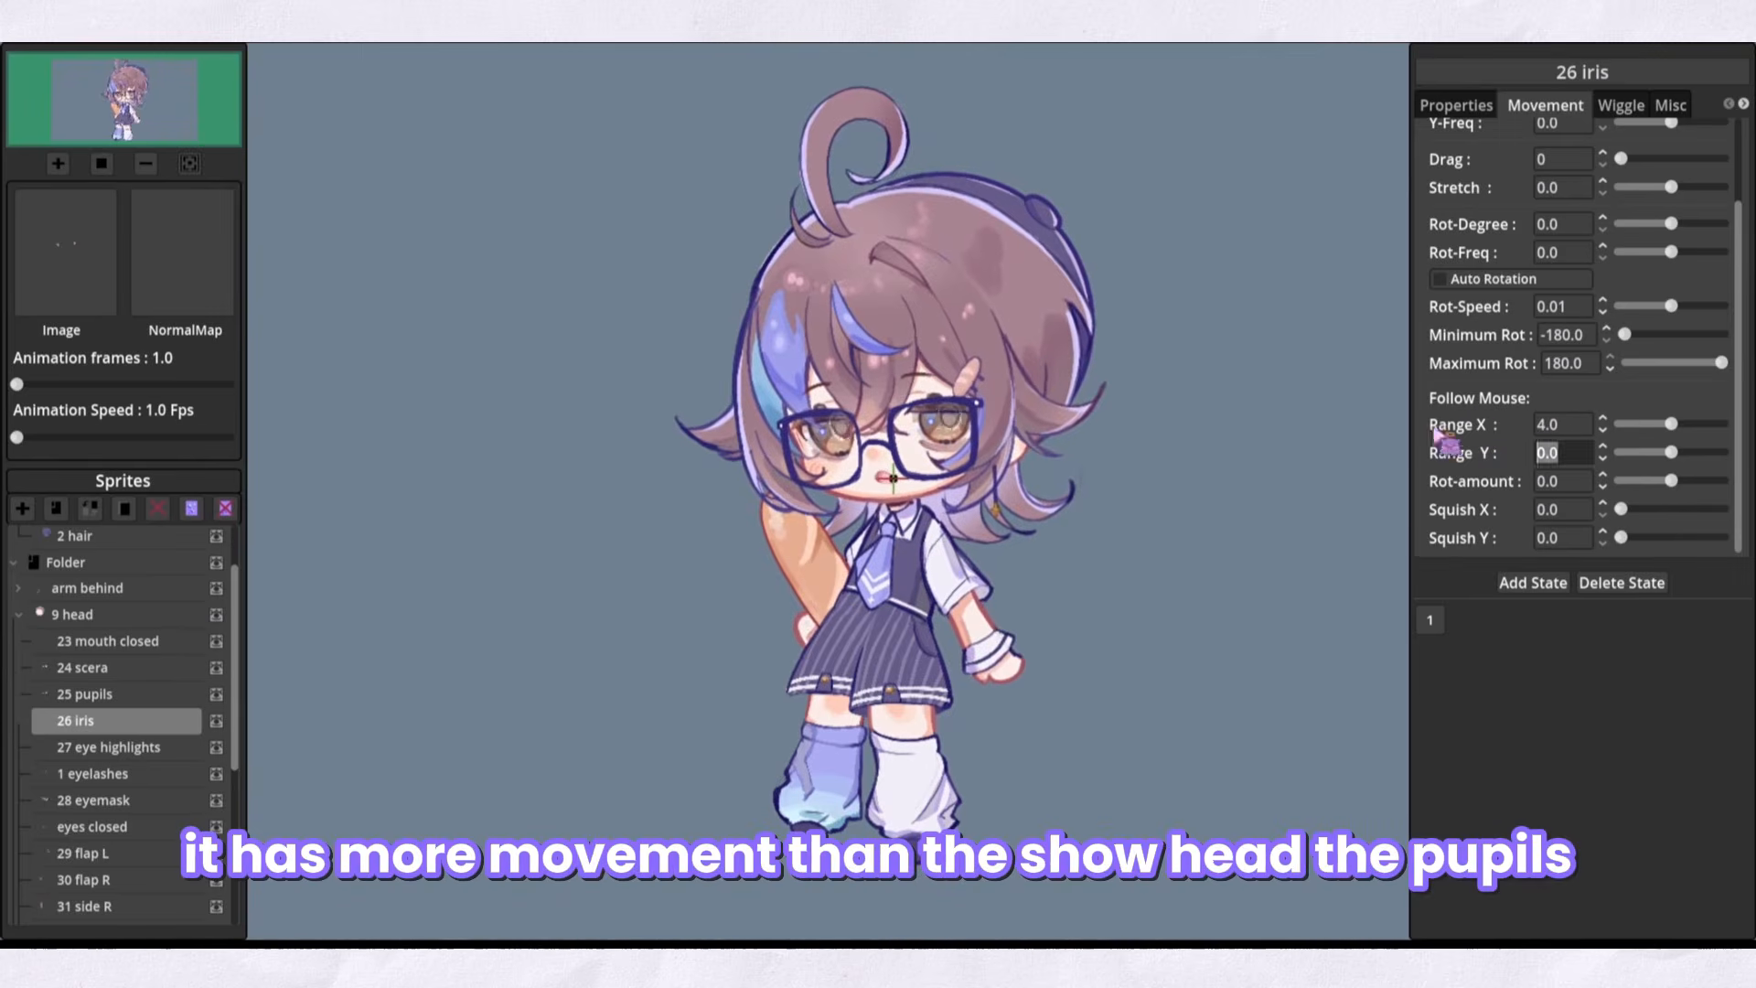
Give the 25 pupils sprite a Follow Mouse Range X and Range Y of 4
left_click(92, 695)
left_click_drag(1563, 426, 1472, 423)
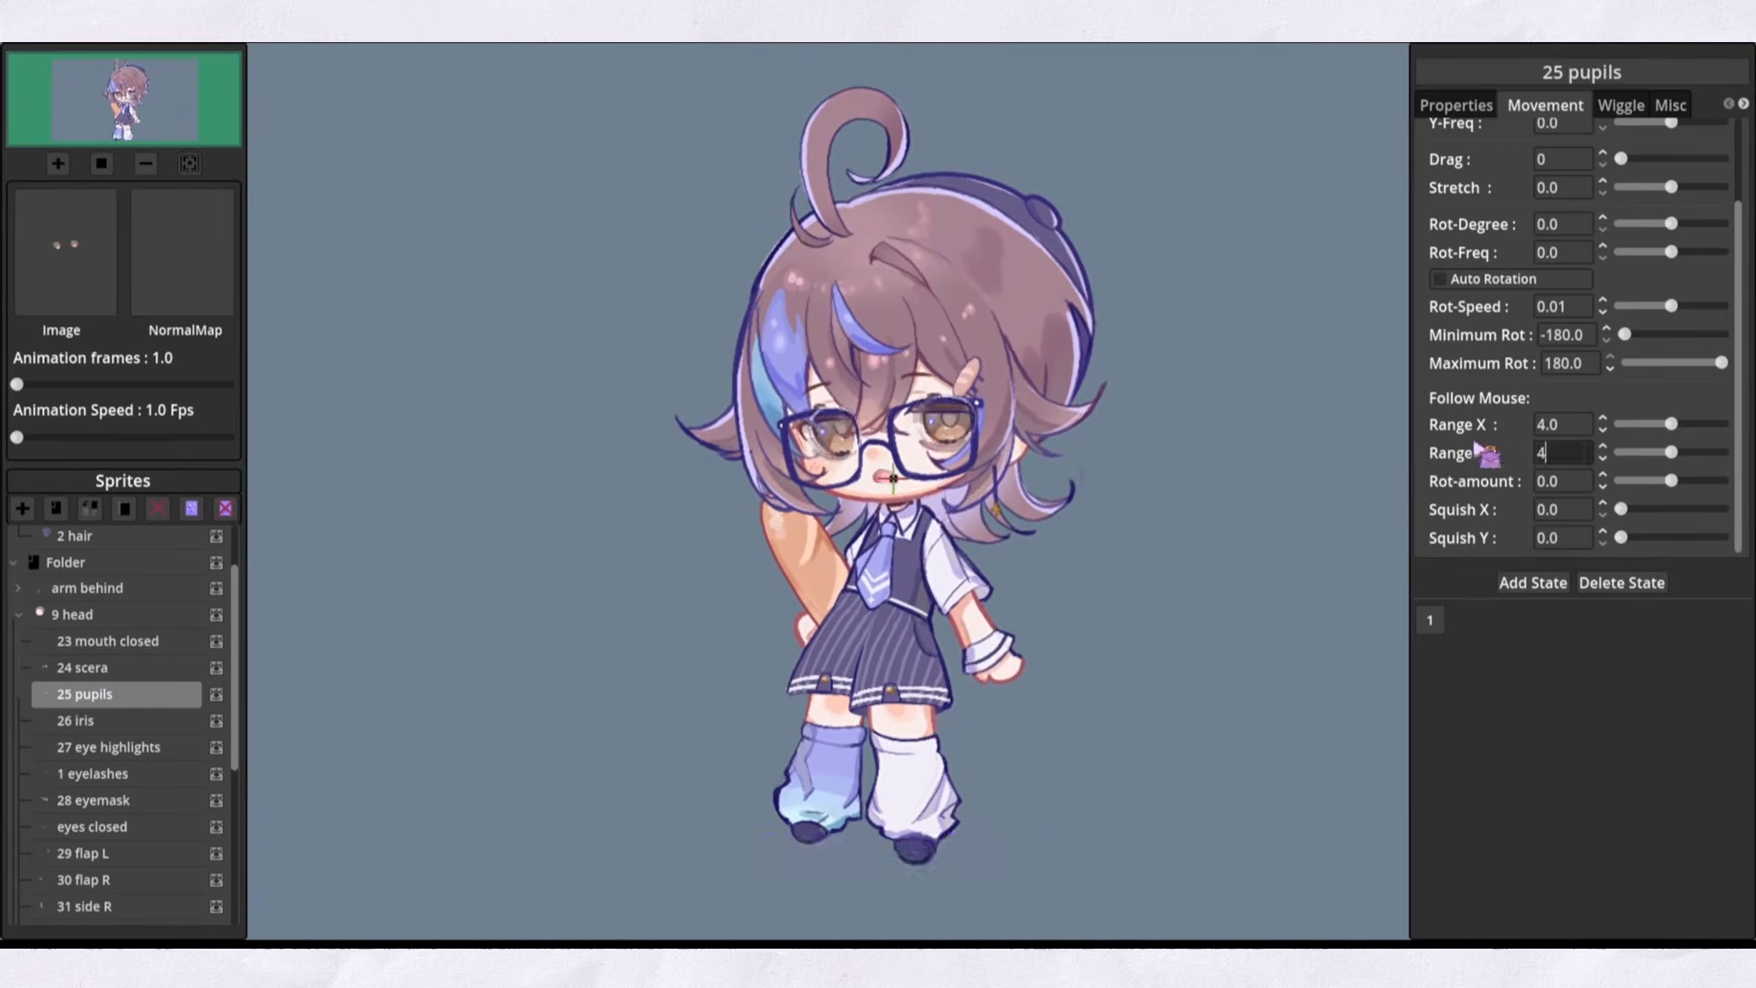
key("Return")
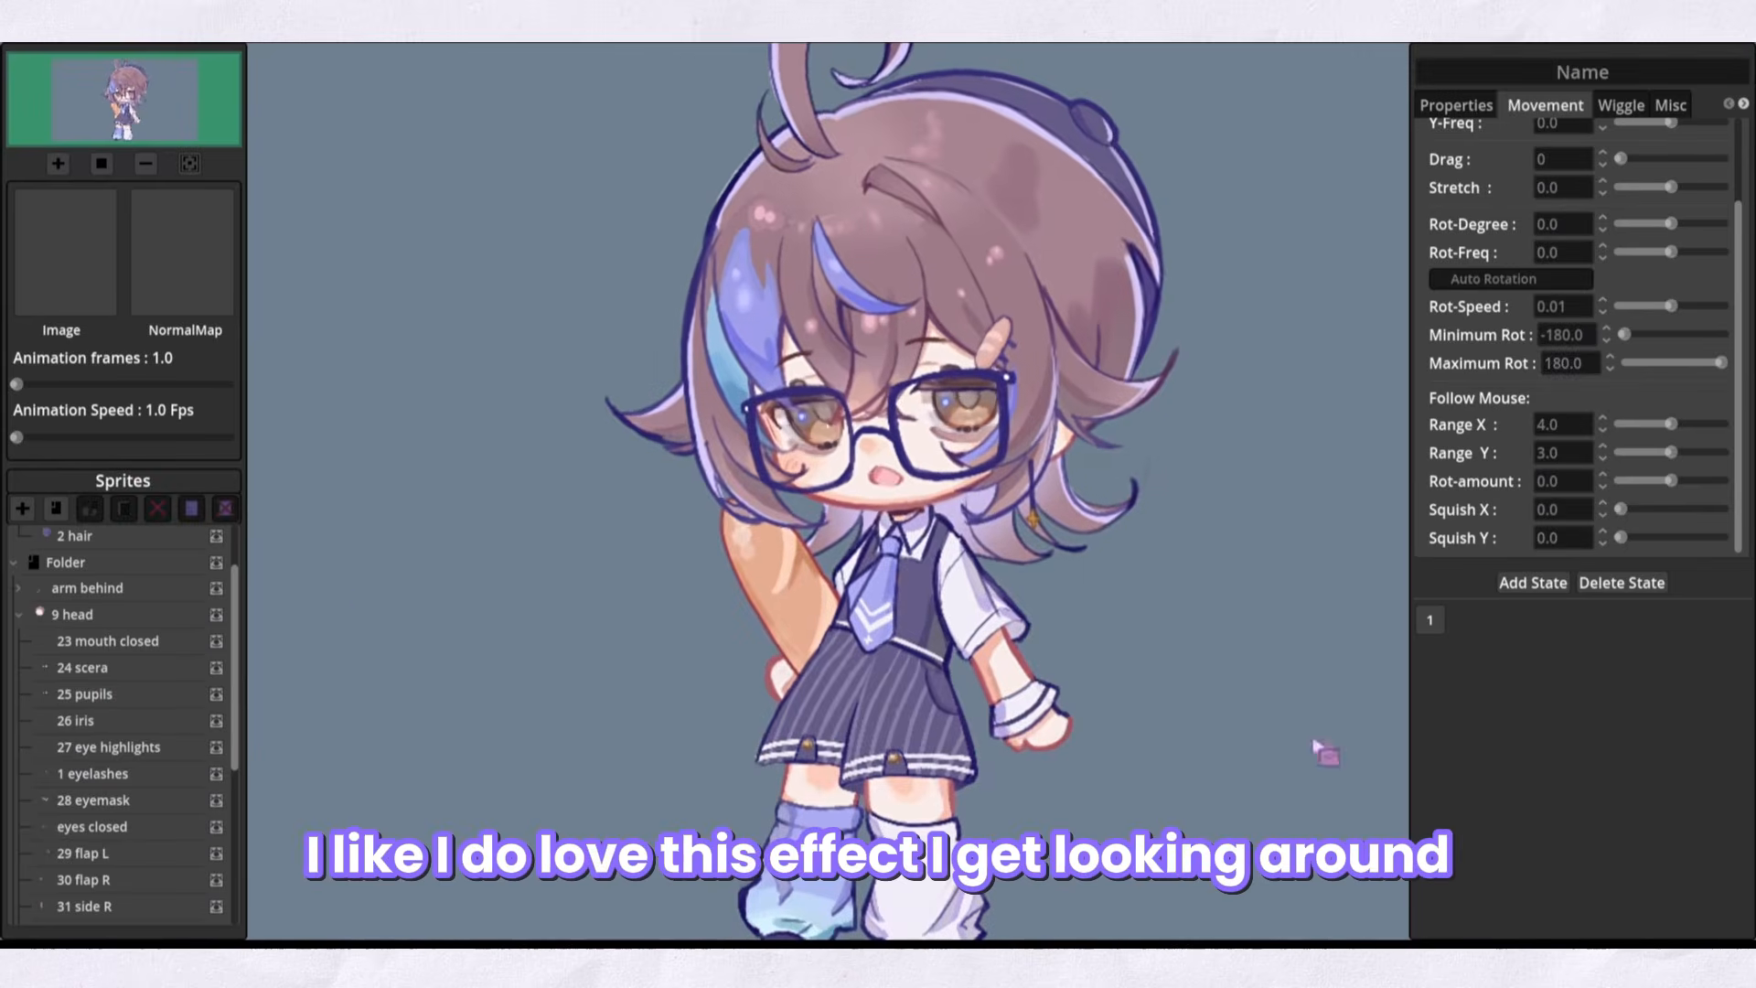